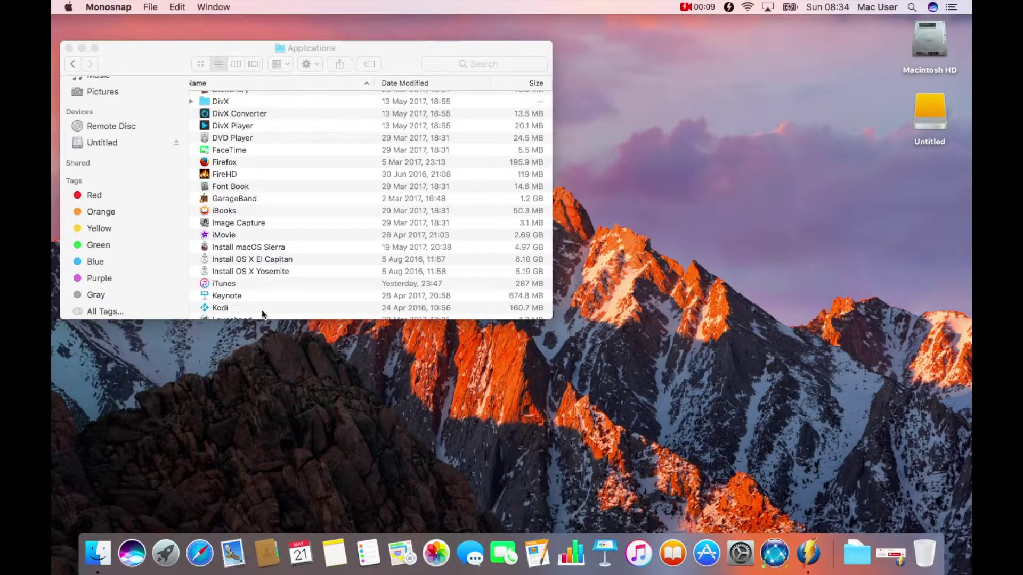
- Look over the three installers, then confirm the Untitled drive is 79.68 GB, case-sensitive journaled
{"action": "left_click", "coordinate": [250, 248]}
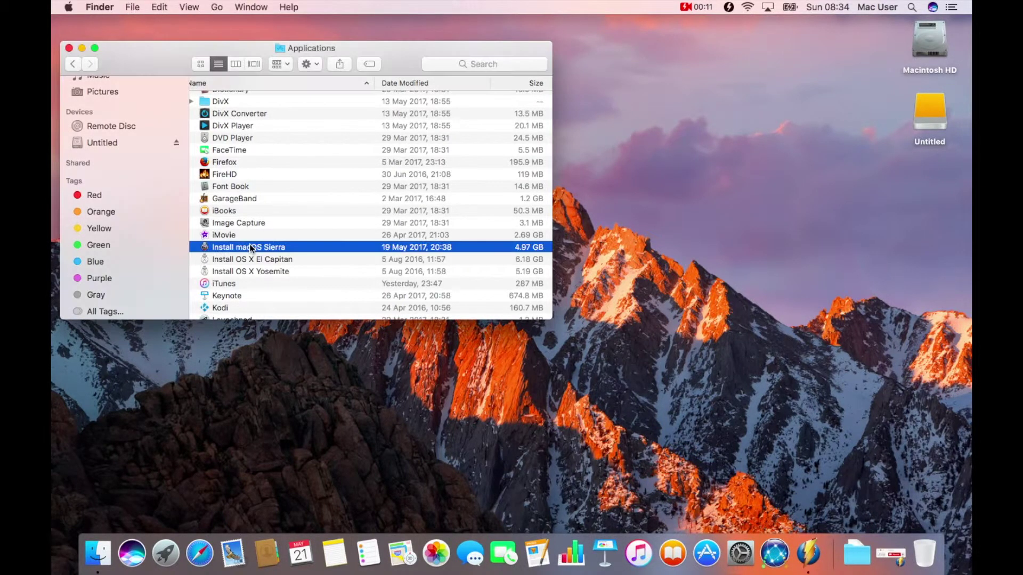
{"action": "left_click", "coordinate": [255, 260]}
{"action": "left_click", "coordinate": [230, 273]}
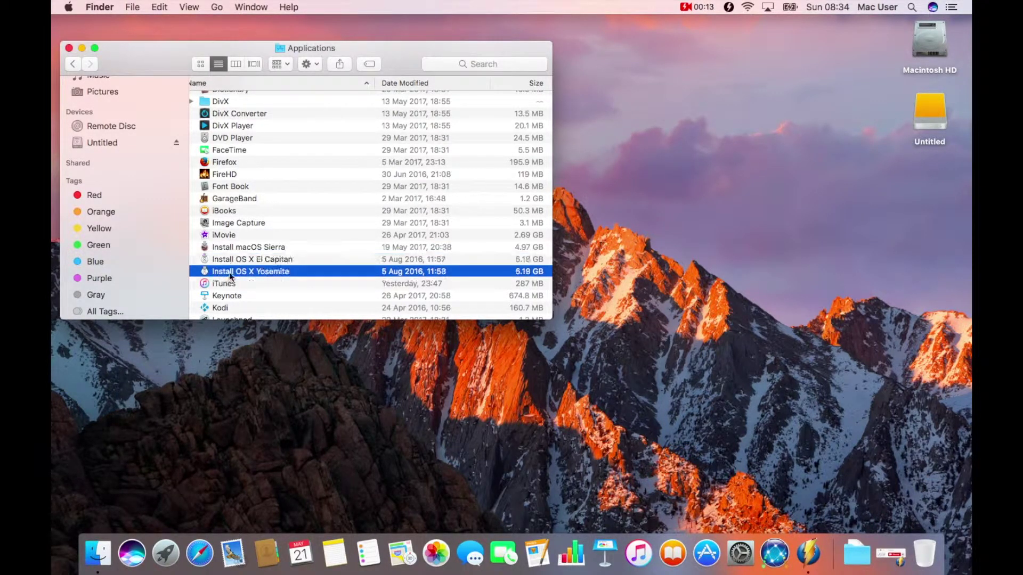
{"action": "left_click", "coordinate": [921, 116]}
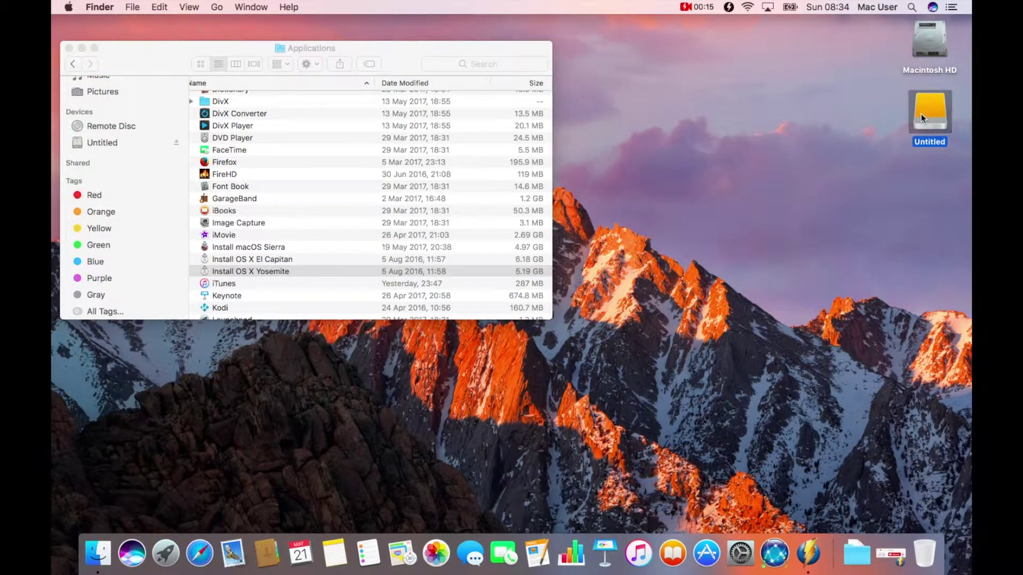
{"action": "key", "text": "super+i"}
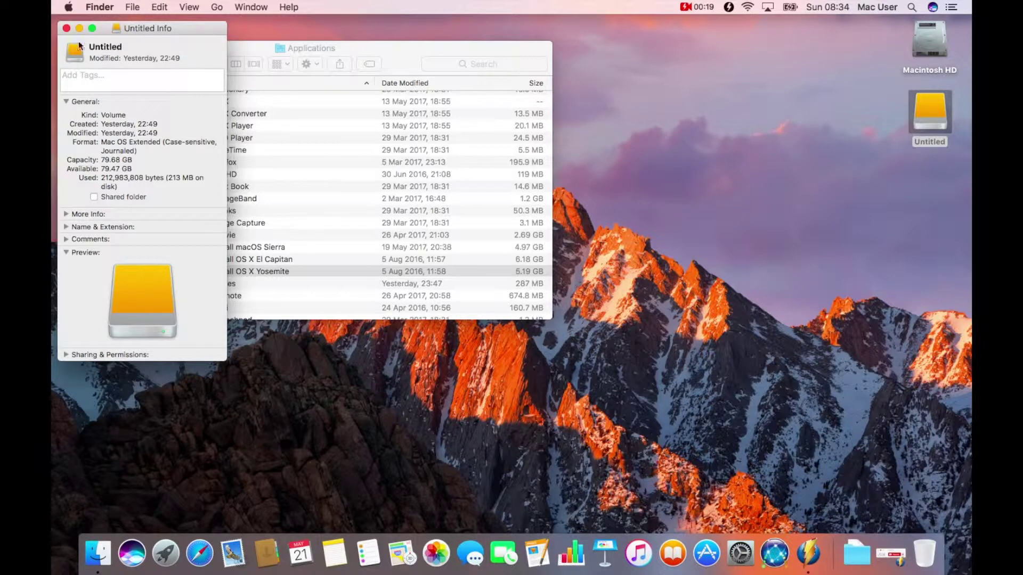
{"action": "left_click", "coordinate": [67, 28]}
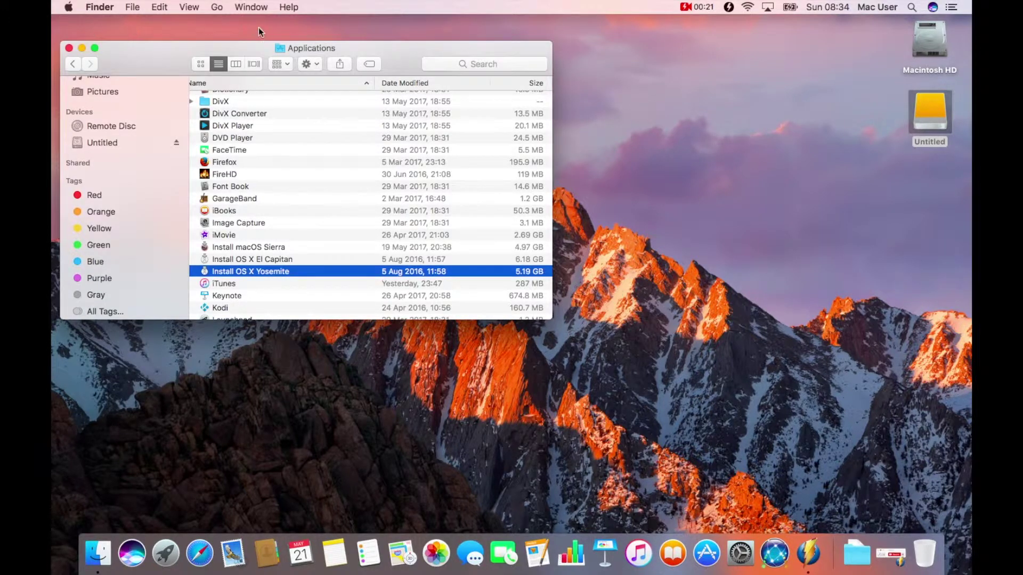
- Launch Disk Utility by searching 'disk' in Spotlight and move its window aside
{"action": "left_click", "coordinate": [911, 8]}
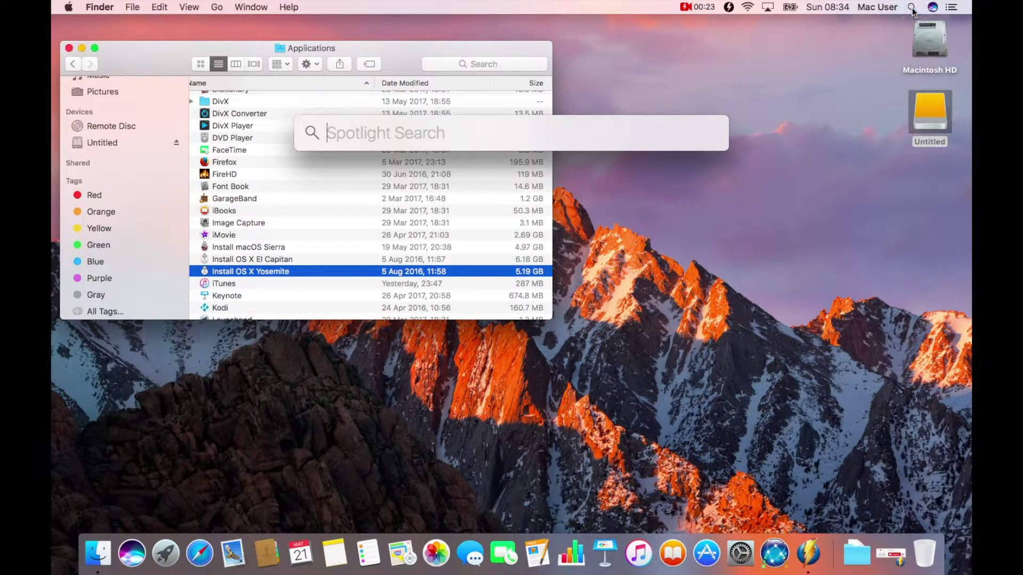
{"action": "type", "text": "disk"}
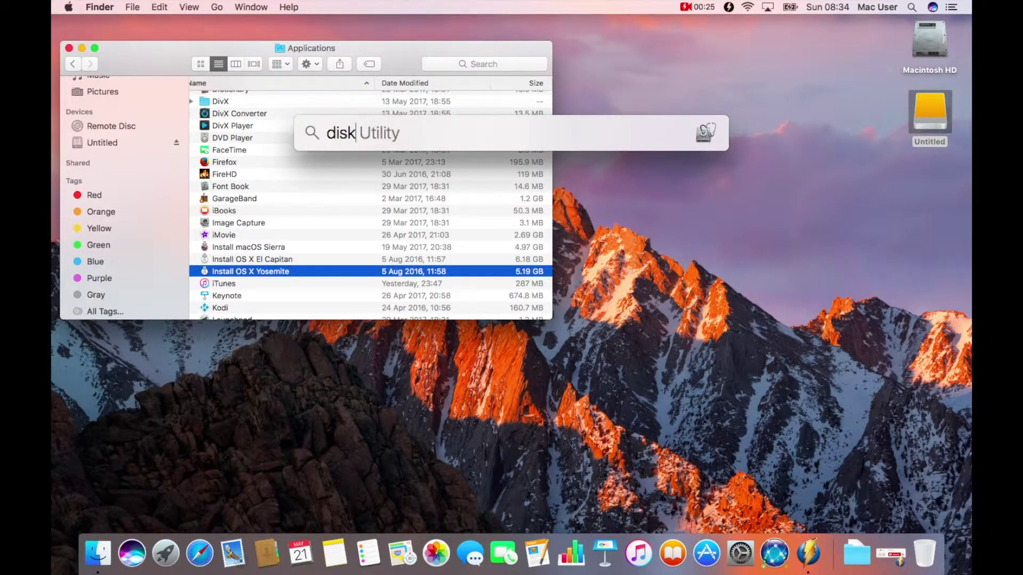
{"action": "key", "text": "Return"}
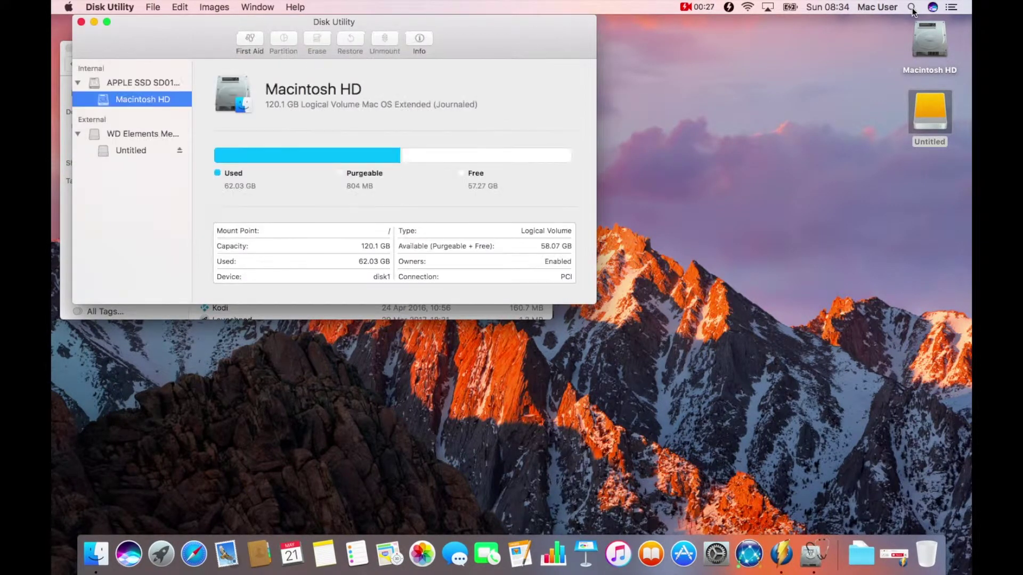
{"action": "left_click_drag", "start_coordinate": [512, 39], "coordinate": [796, 145]}
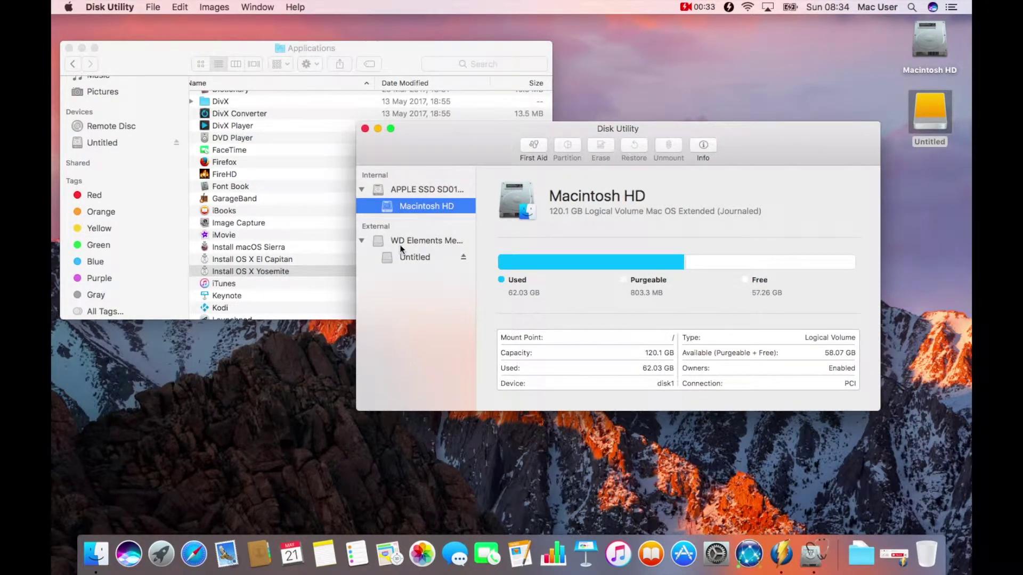
- Inspect the Untitled volume, then the whole 80.03 GB WD Elements Media disk
{"action": "left_click", "coordinate": [399, 258]}
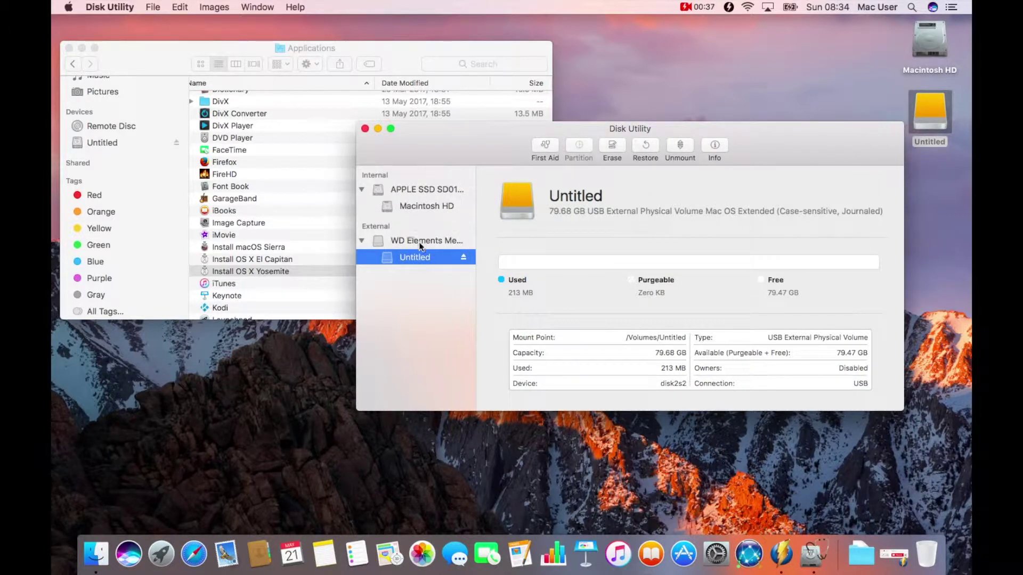
{"action": "left_click", "coordinate": [419, 242]}
{"action": "left_click_drag", "start_coordinate": [440, 136], "coordinate": [497, 196]}
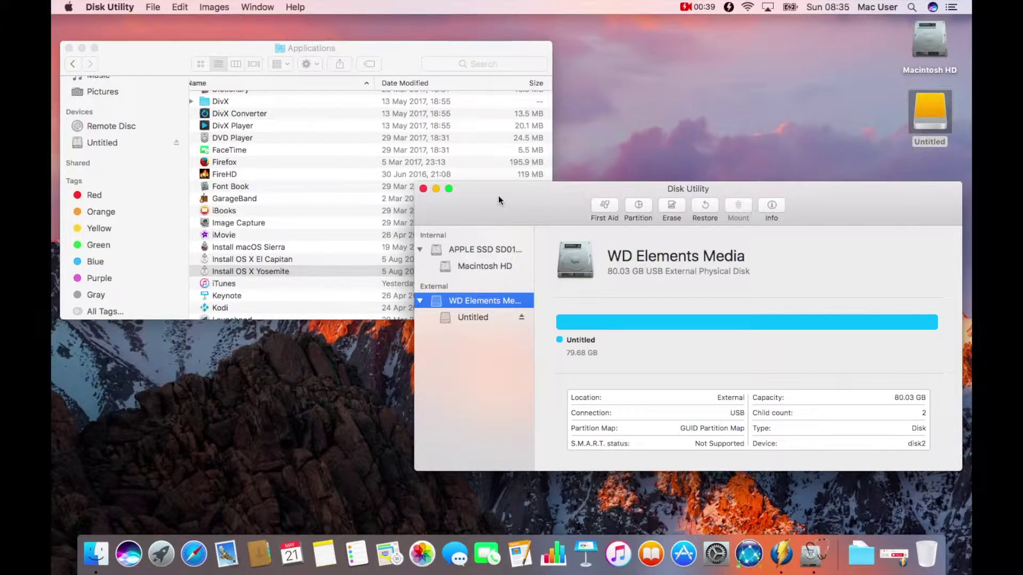
- Add a second partition, shrinking the existing volume to 10 GB, and apply the layout
{"action": "left_click", "coordinate": [634, 210]}
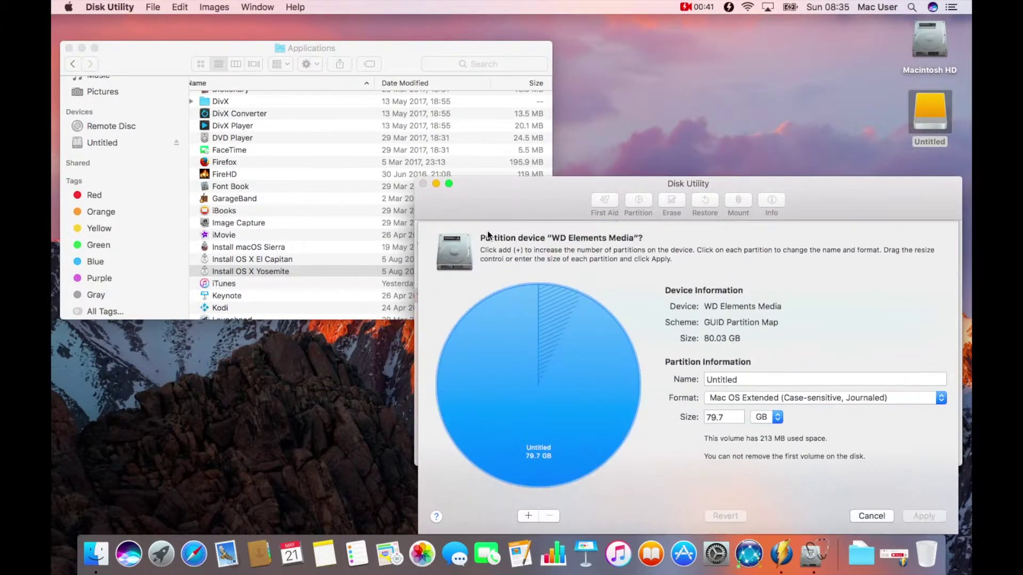
{"action": "left_click", "coordinate": [528, 516]}
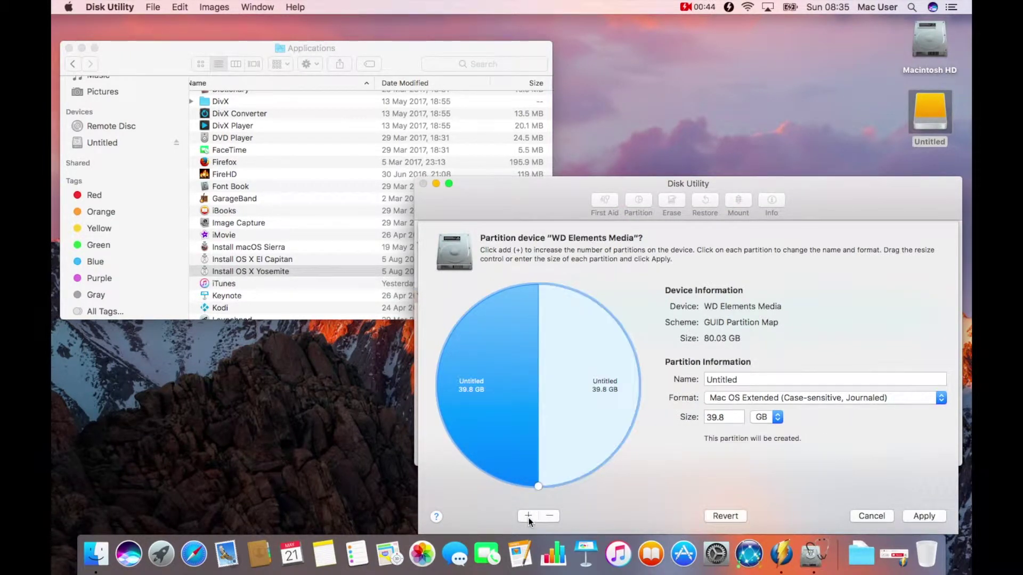
{"action": "left_click", "coordinate": [575, 323]}
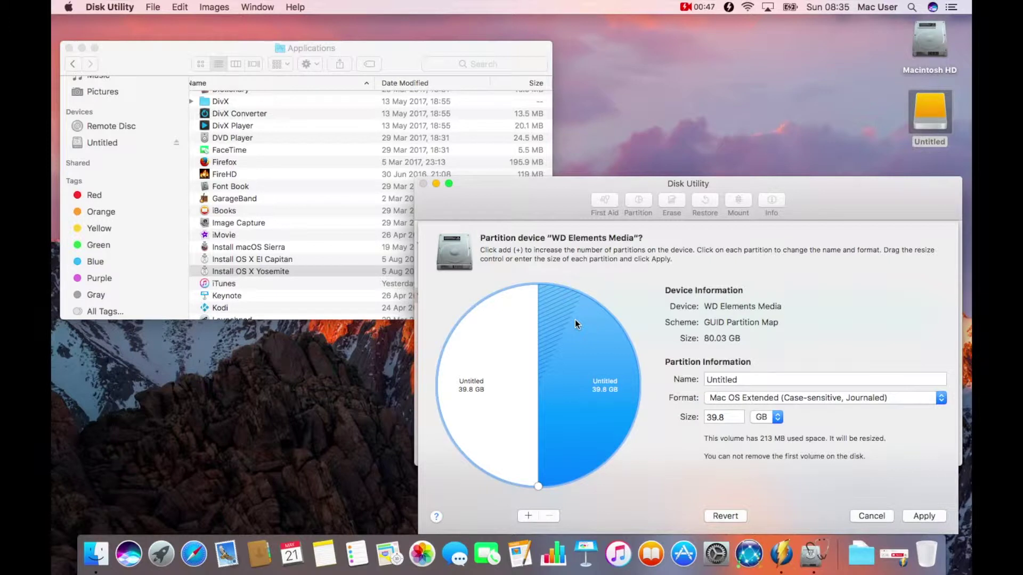
{"action": "left_click", "coordinate": [729, 419]}
{"action": "left_click_drag", "start_coordinate": [729, 419], "coordinate": [691, 418]}
{"action": "type", "text": "10"}
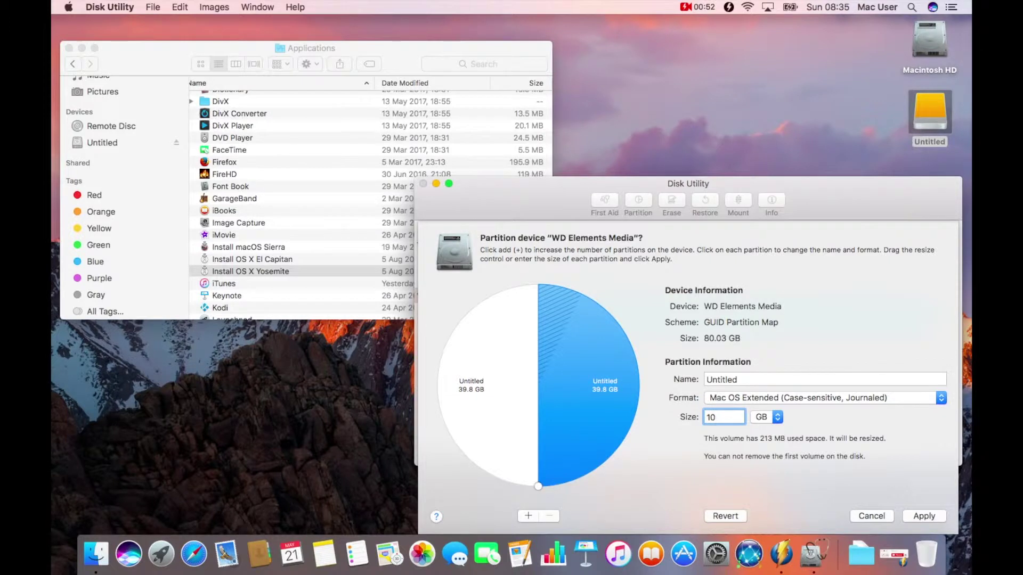
{"action": "key", "text": "Return"}
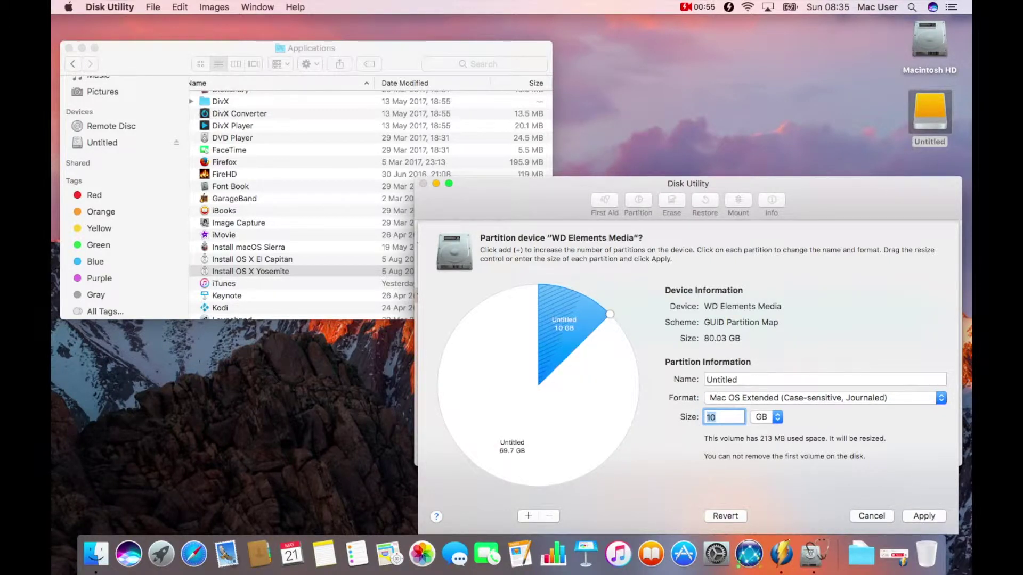
{"action": "key", "text": "Return"}
{"action": "key", "text": "Return"}
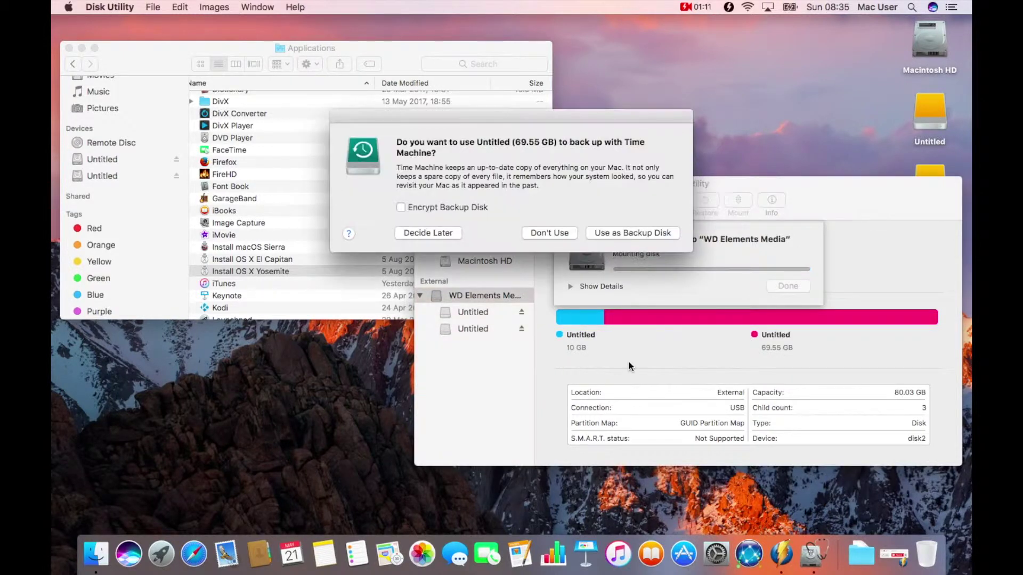
- Decline Time Machine for the new volume, finish partitioning, and quit Disk Utility
{"action": "left_click", "coordinate": [550, 233]}
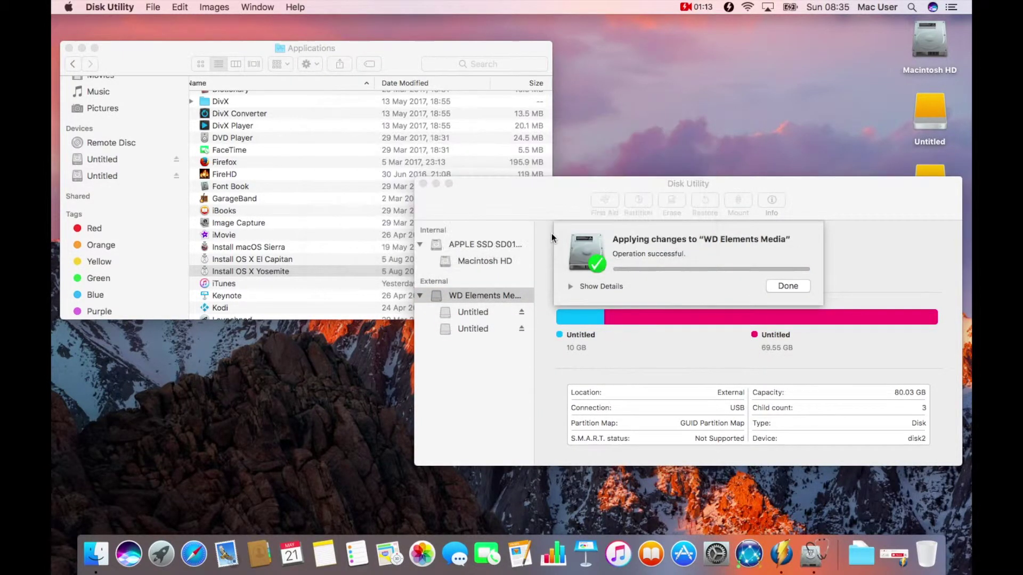
{"action": "left_click", "coordinate": [787, 286]}
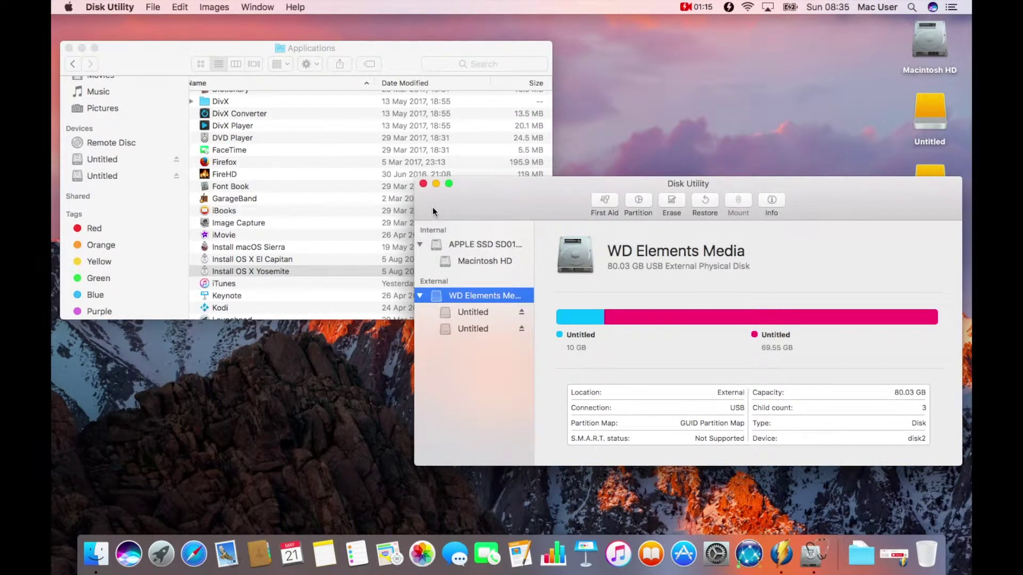
{"action": "left_click", "coordinate": [423, 184]}
- Compare Get Info for both Untitled volumes, rechecking the first one's 79.68 GB case-sensitive format
{"action": "left_click", "coordinate": [773, 268]}
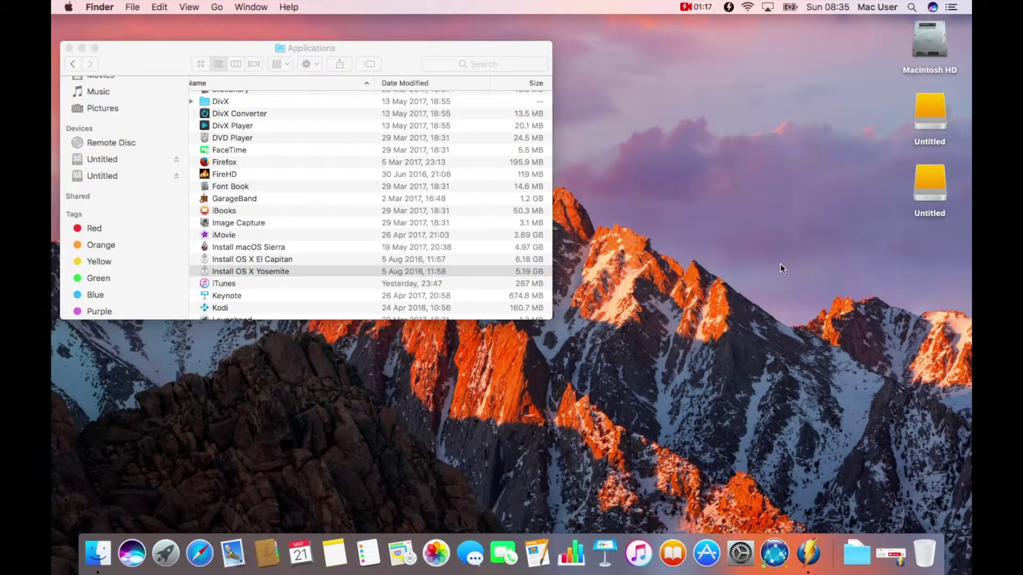
{"action": "key", "text": "super+i"}
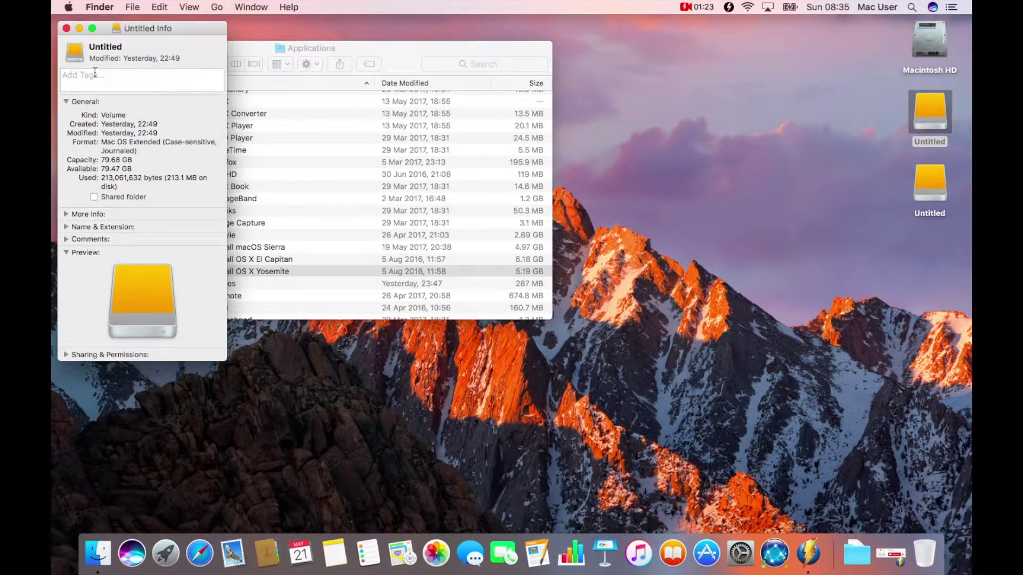
{"action": "left_click", "coordinate": [66, 28]}
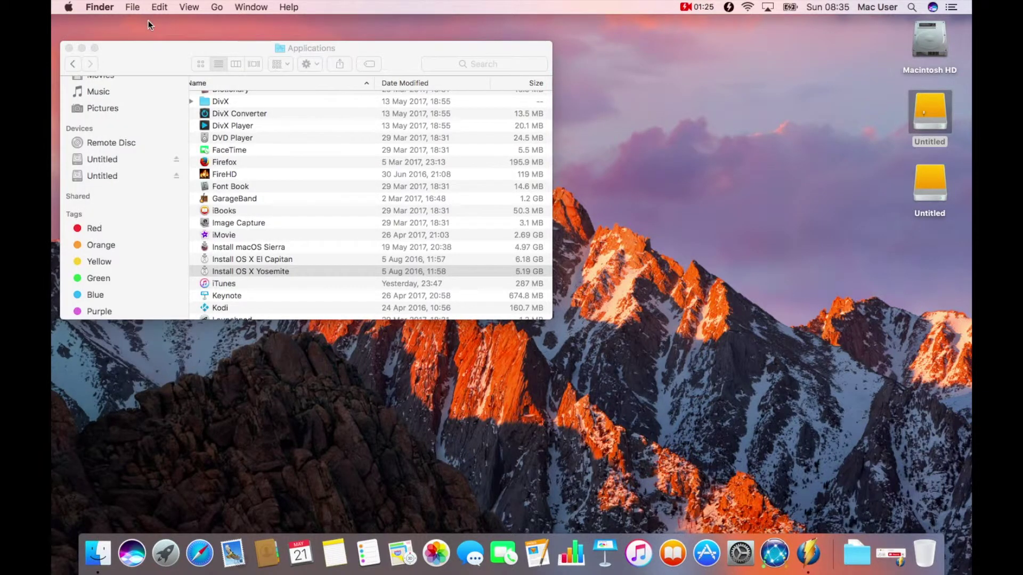
{"action": "left_click", "coordinate": [935, 172]}
{"action": "key", "text": "super+i"}
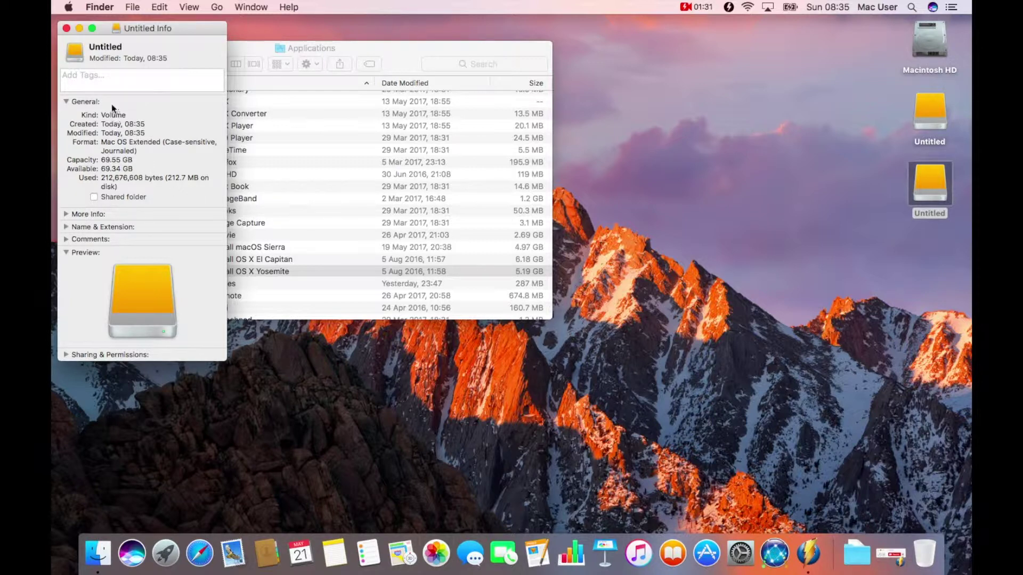
{"action": "left_click", "coordinate": [66, 28]}
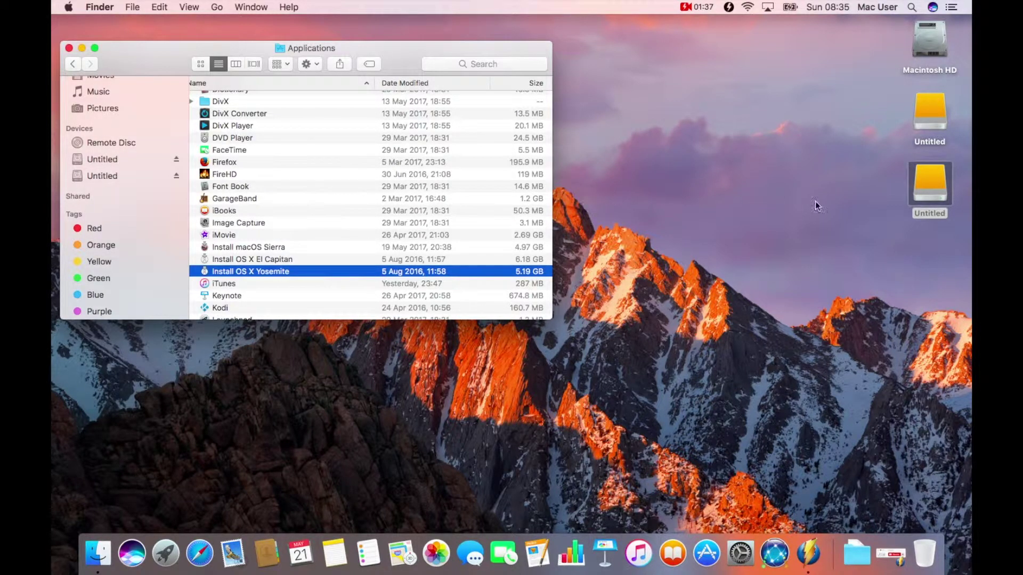
{"action": "left_click", "coordinate": [929, 112]}
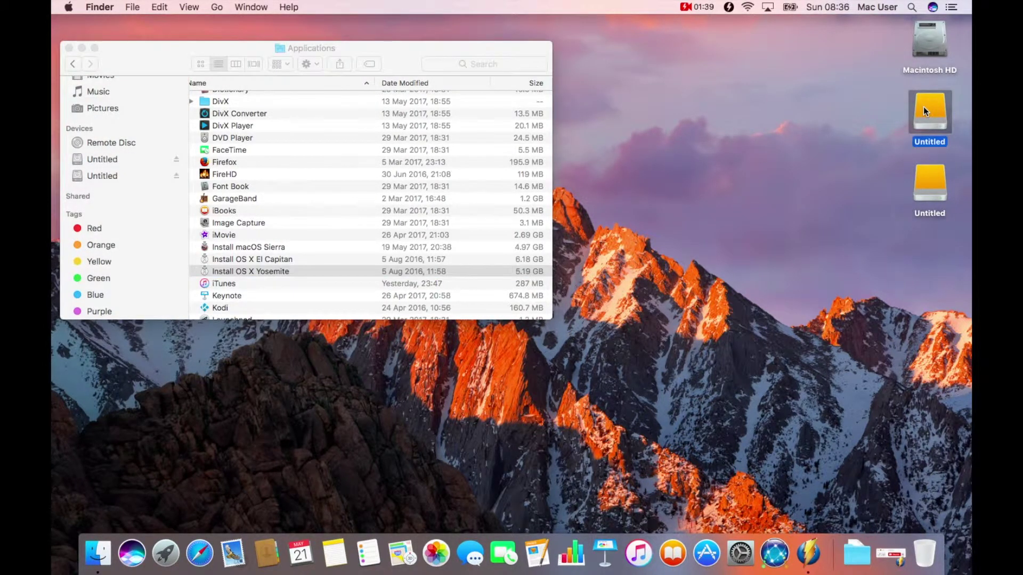
{"action": "key", "text": "super+i"}
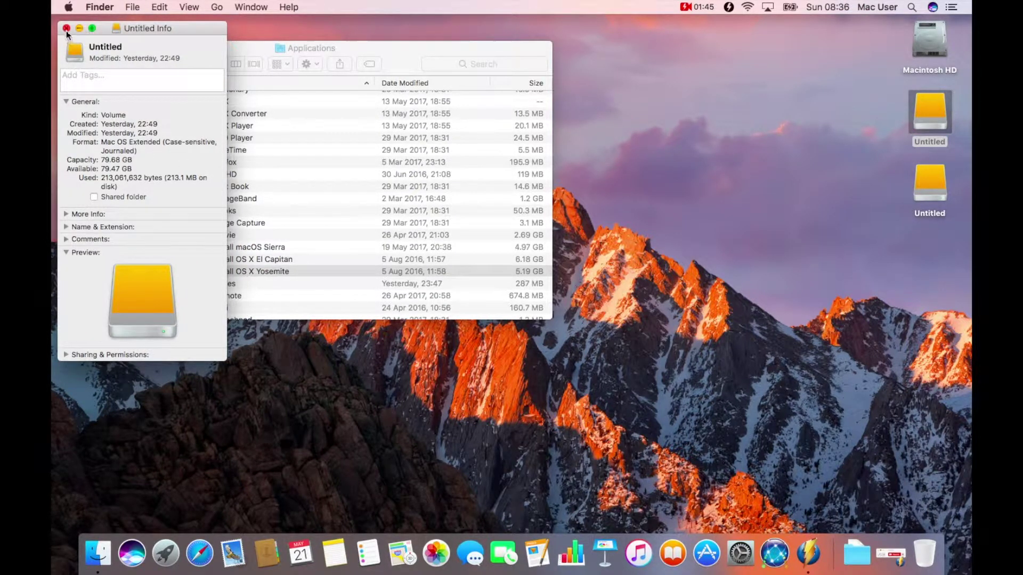
{"action": "left_click", "coordinate": [66, 28]}
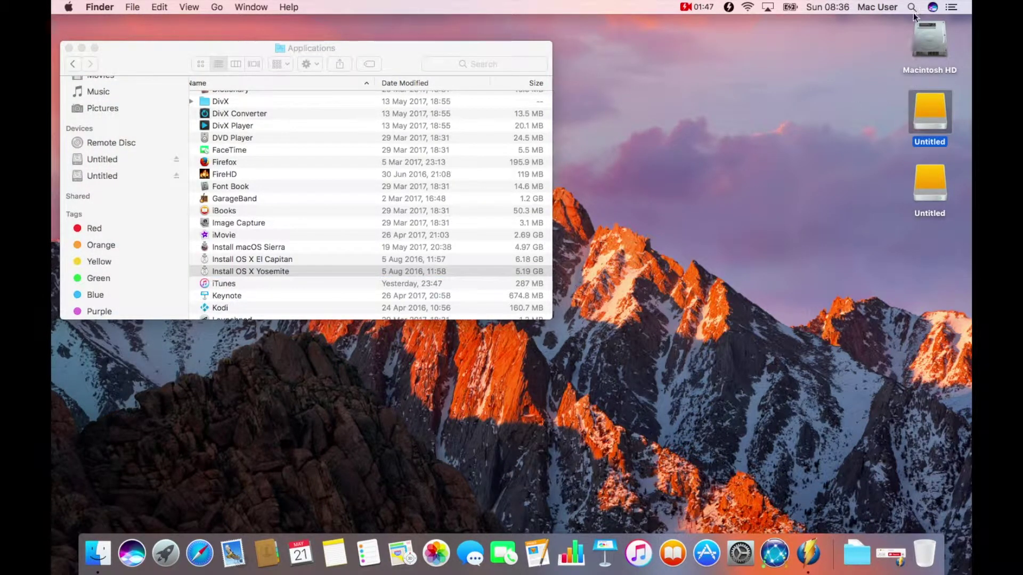
- Relaunch Disk Utility by searching 'disk' in Spotlight and reposition its window
{"action": "left_click", "coordinate": [912, 8]}
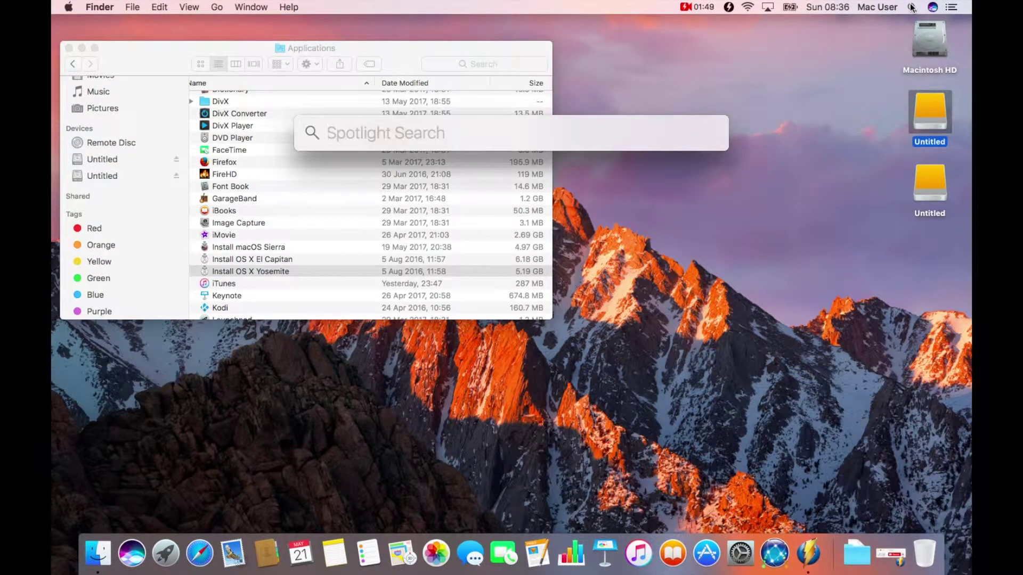
{"action": "type", "text": "disk"}
{"action": "key", "text": "Return"}
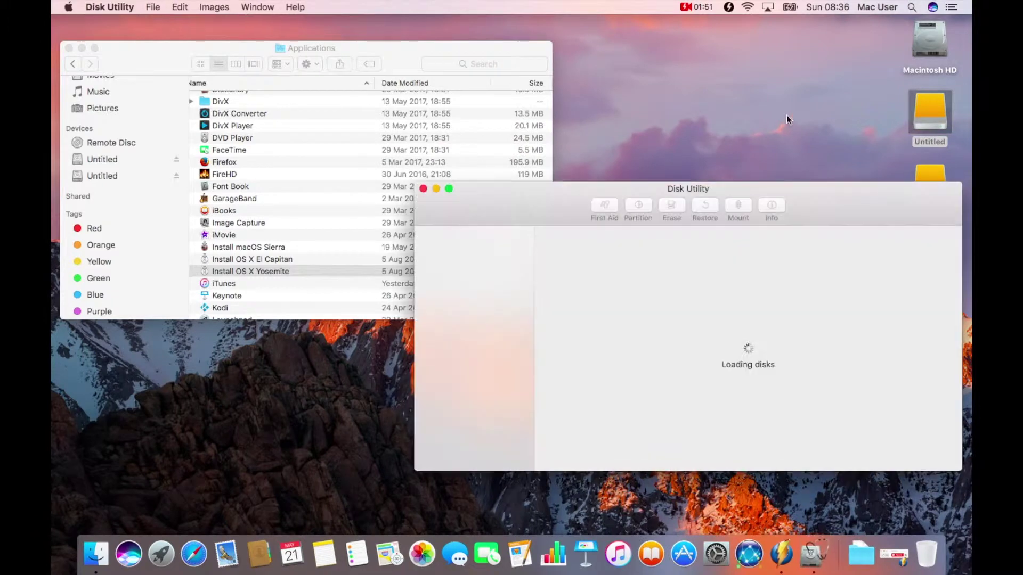
{"action": "left_click_drag", "start_coordinate": [530, 194], "coordinate": [397, 114]}
- Inspect the 10 GB and 69.55 GB Untitled volumes, then select the lower desktop volume
{"action": "left_click", "coordinate": [334, 239]}
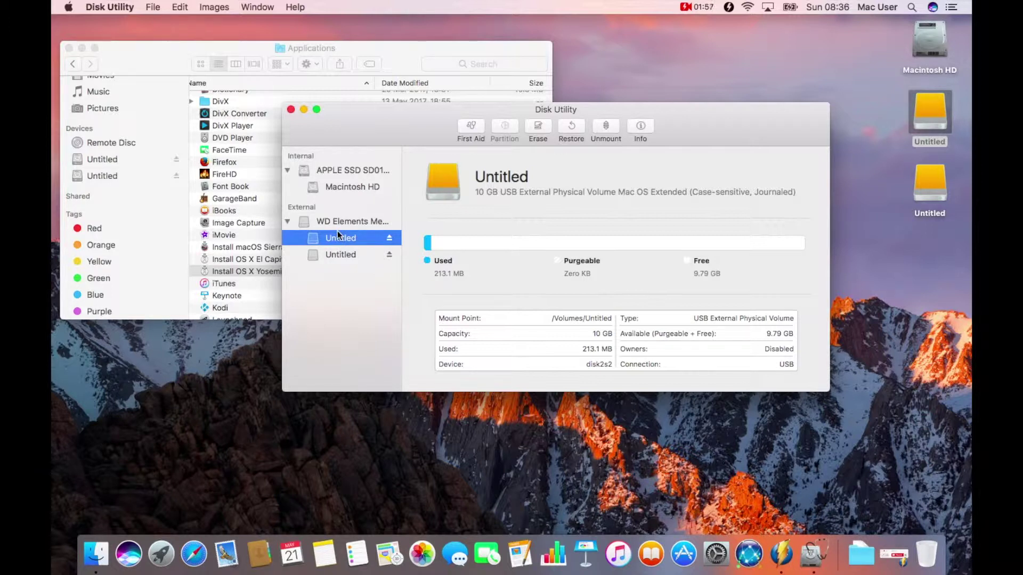
{"action": "left_click", "coordinate": [337, 255]}
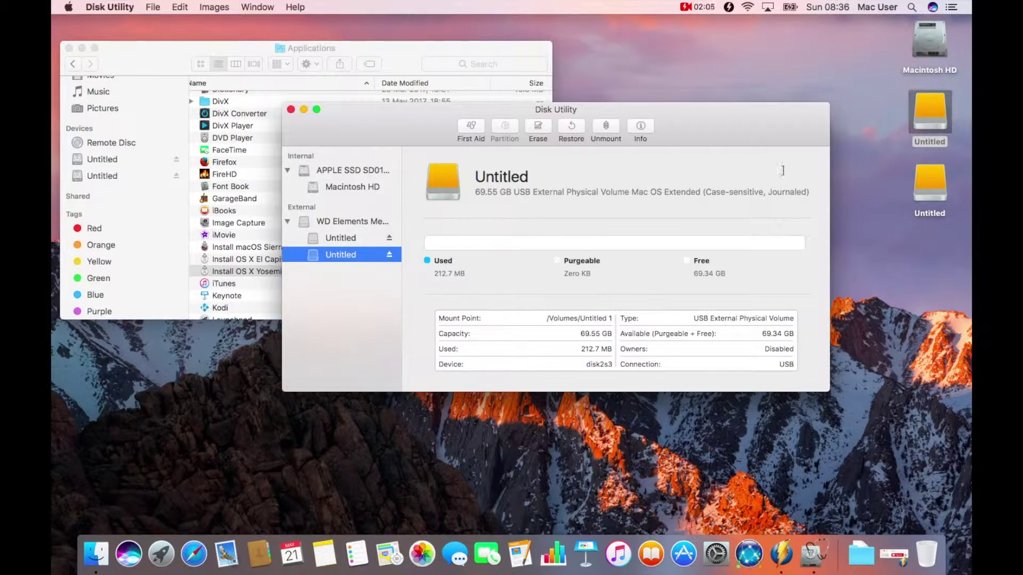
{"action": "left_click", "coordinate": [928, 182]}
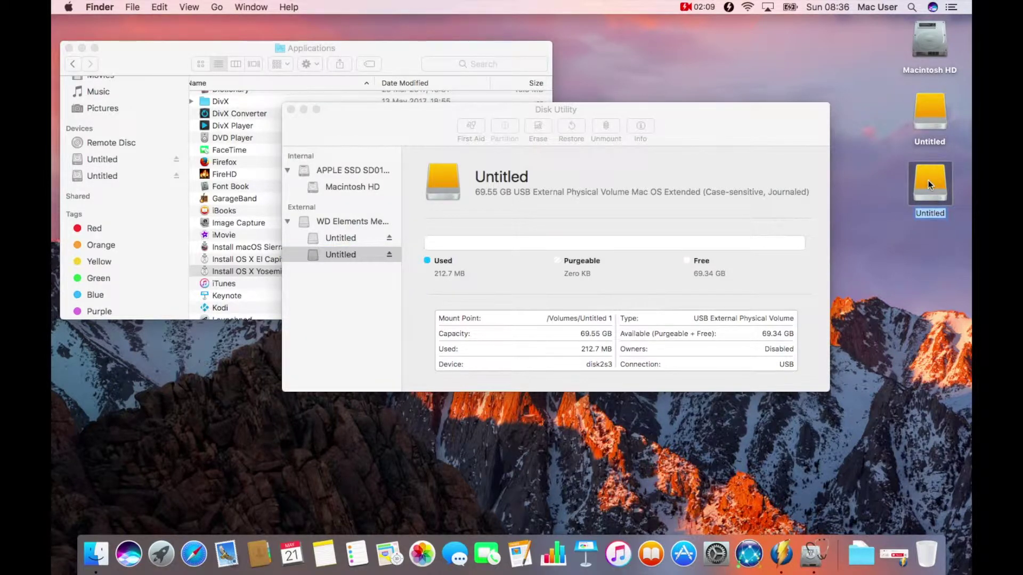
- Rename the 69.55 GB volume to 'one' and open a new Terminal window
{"action": "type", "text": "one"}
{"action": "key", "text": "Return"}
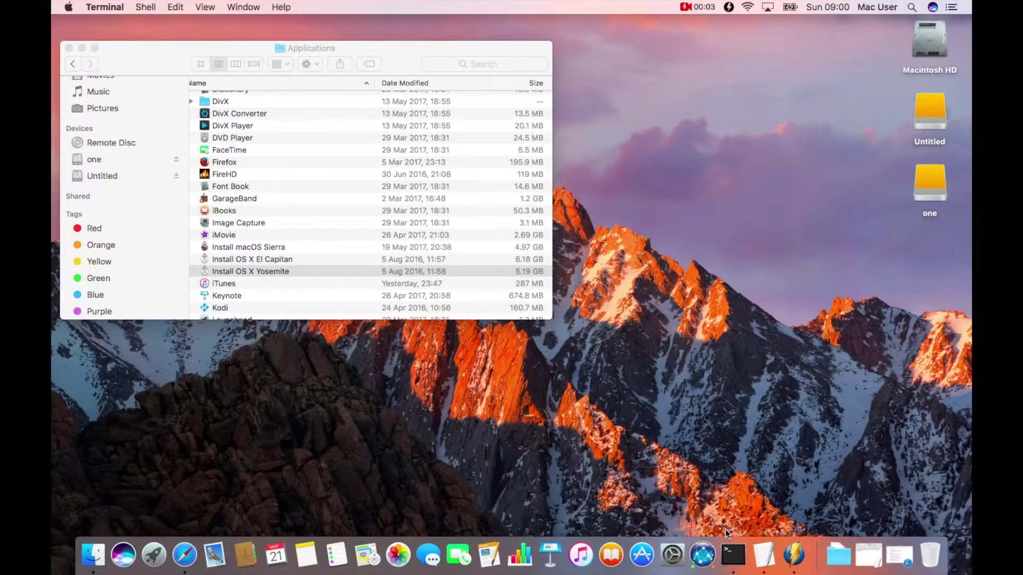
{"action": "left_click", "coordinate": [740, 564]}
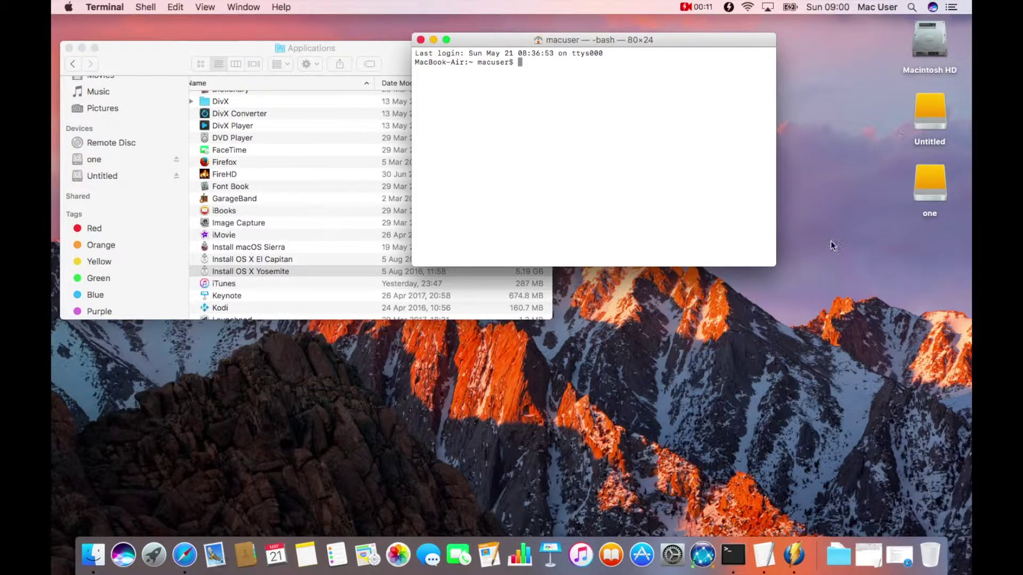
- Confirm Untitled is the 10 GB volume and select Install macOS Sierra in Applications
{"action": "left_click", "coordinate": [931, 109]}
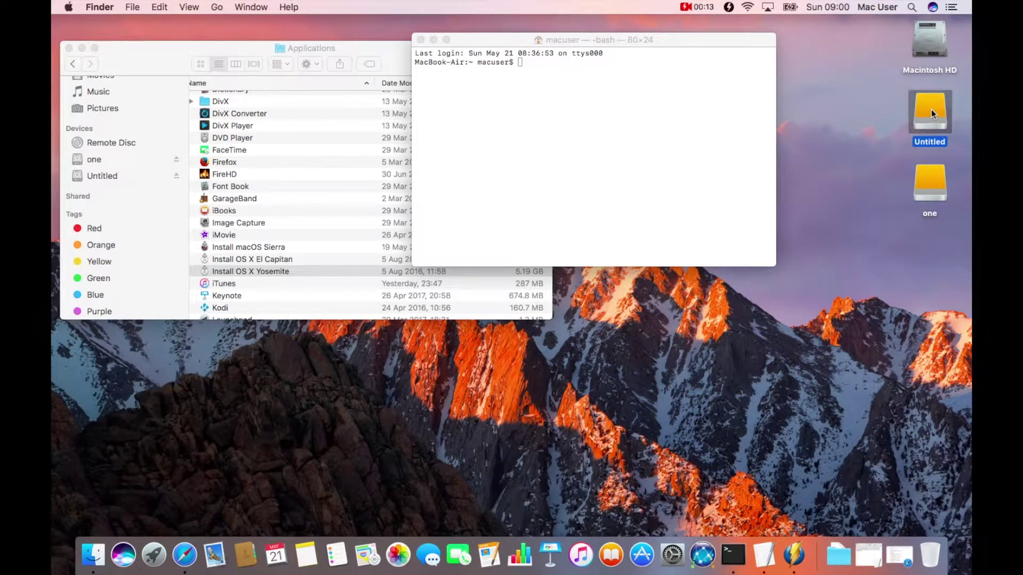
{"action": "key", "text": "super+i"}
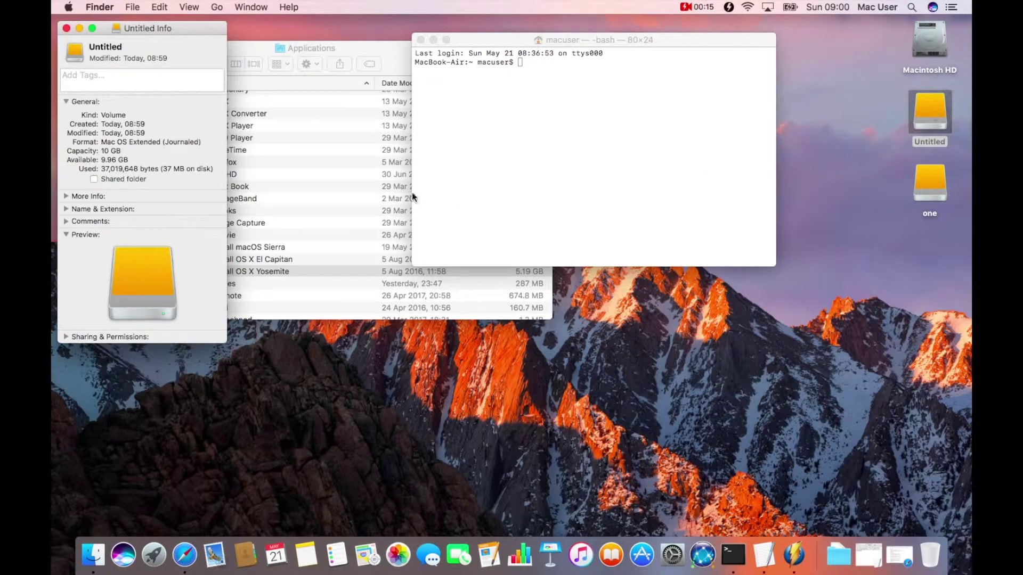
{"action": "left_click", "coordinate": [66, 28]}
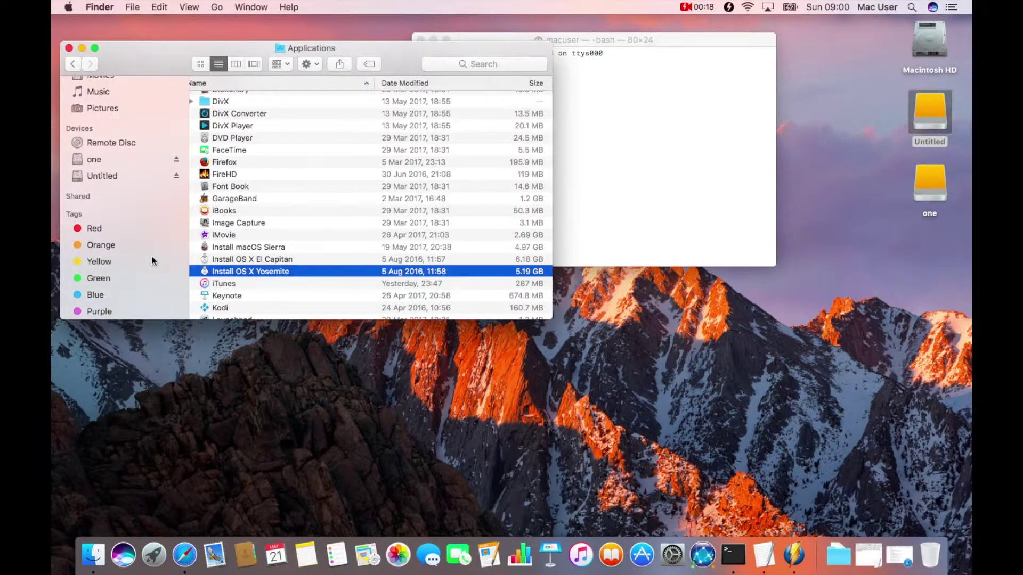
{"action": "left_click", "coordinate": [244, 247]}
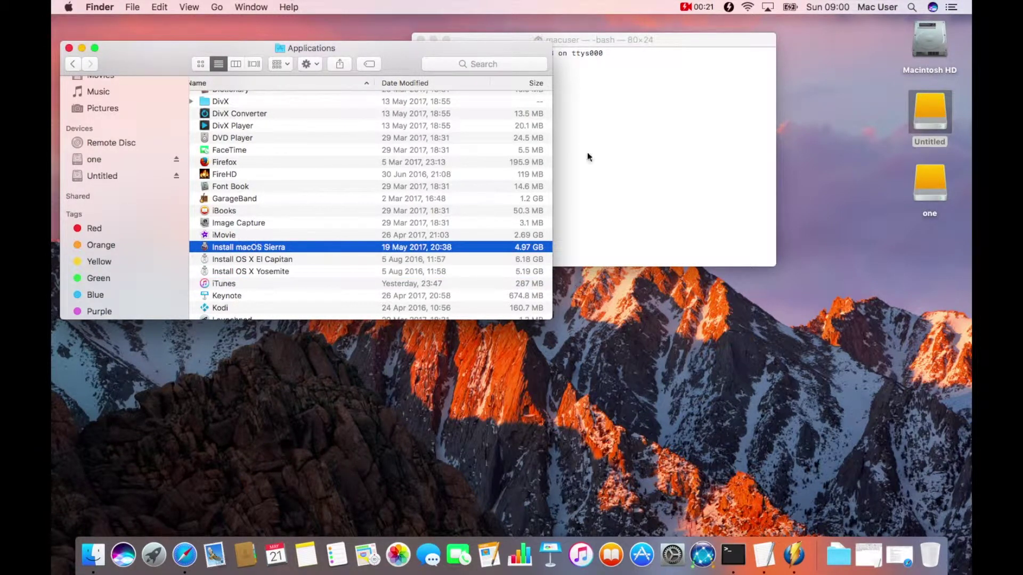
- Bring back the guide web page and select the Sierra createinstallmedia command
{"action": "left_click", "coordinate": [620, 165]}
{"action": "left_click", "coordinate": [899, 554]}
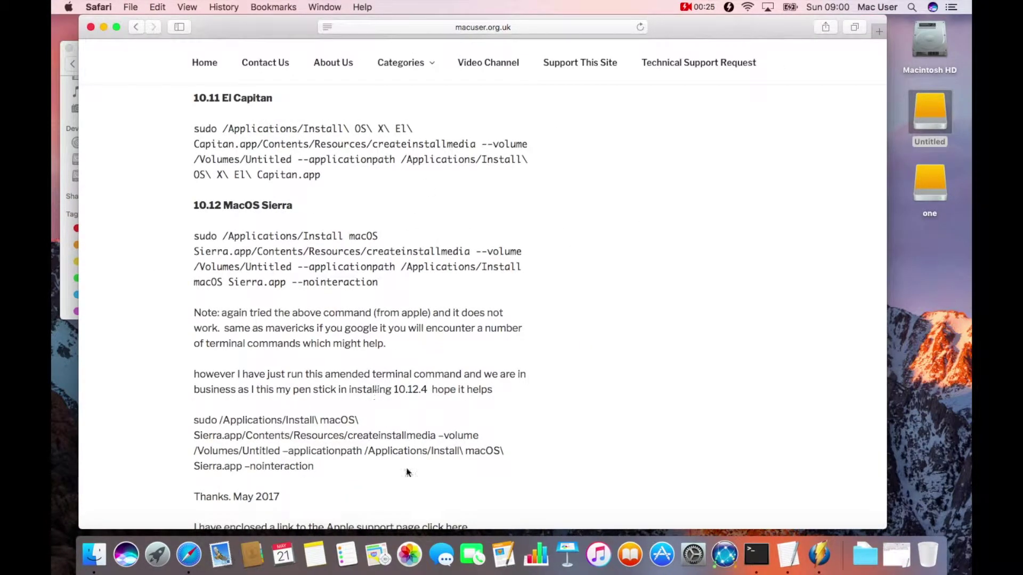
{"action": "left_click_drag", "start_coordinate": [315, 469], "coordinate": [194, 421]}
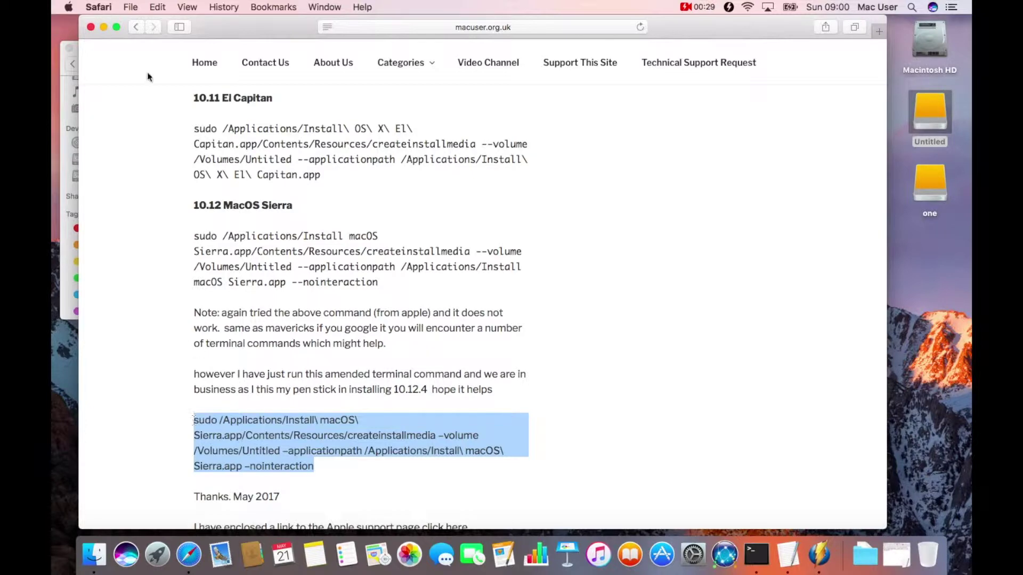
- Paste and run the Sierra createinstallmedia command in Terminal, entering the admin password
{"action": "left_click", "coordinate": [104, 29]}
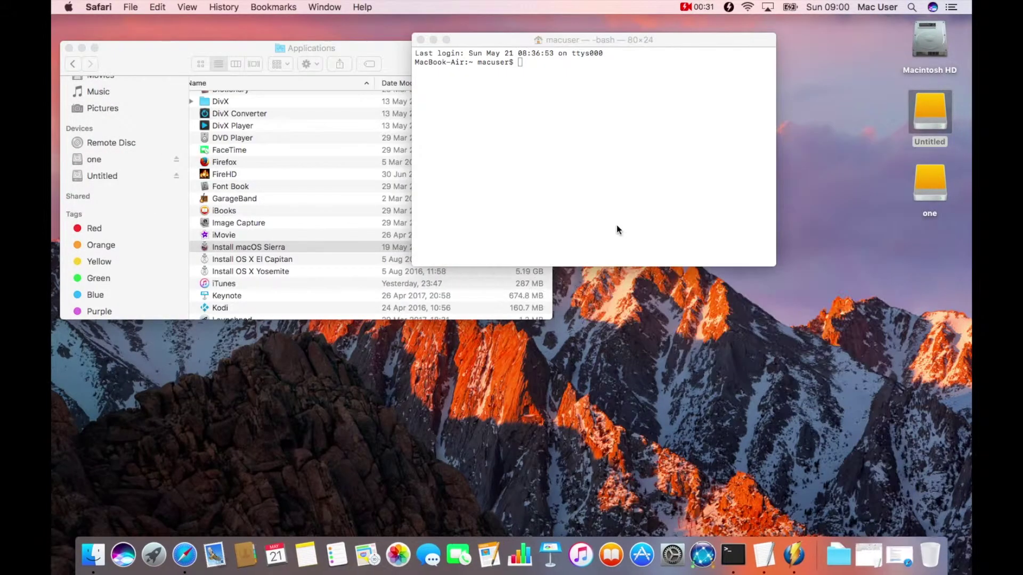
{"action": "left_click", "coordinate": [604, 176]}
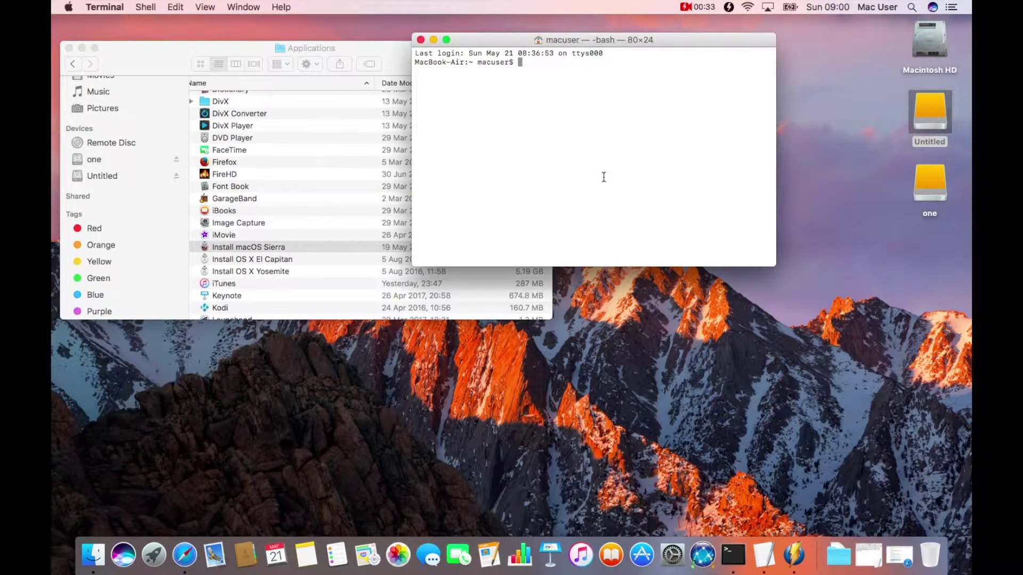
{"action": "type", "text": "sudo /Applications/Install\\ macOS\\ Sierra.app/Contents/Resources/createinstallmedia --volume /Volumes/Untitled --applicationpath /Applications/Install\\ macOS\\ Sierra.app --nointeraction"}
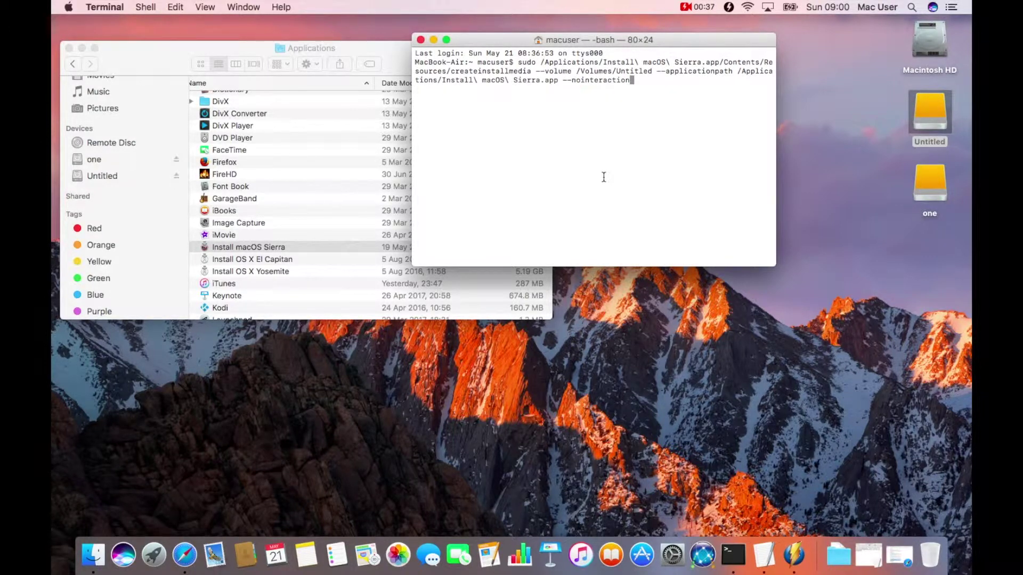
{"action": "key", "text": "Return"}
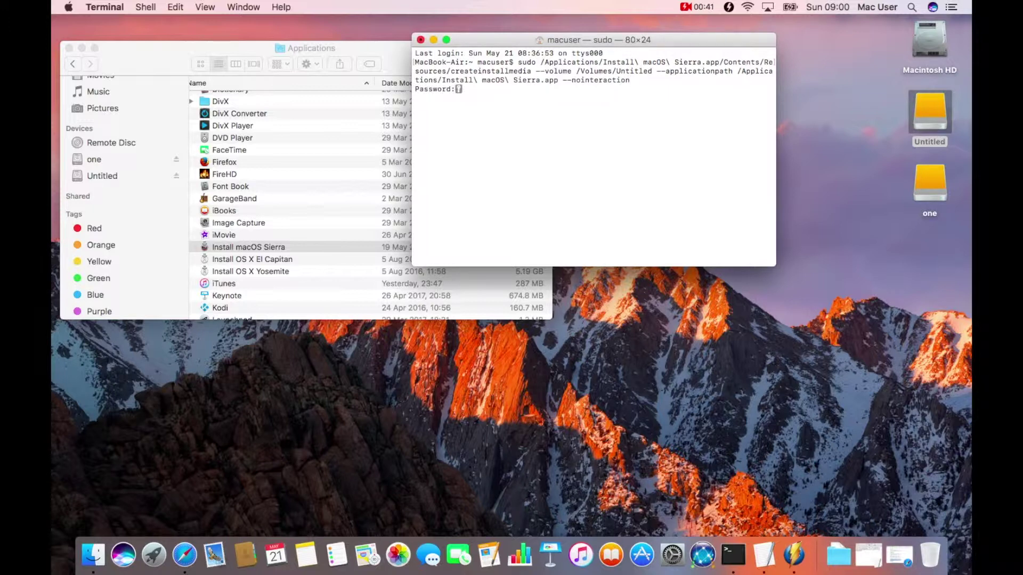
{"action": "key", "text": "Return"}
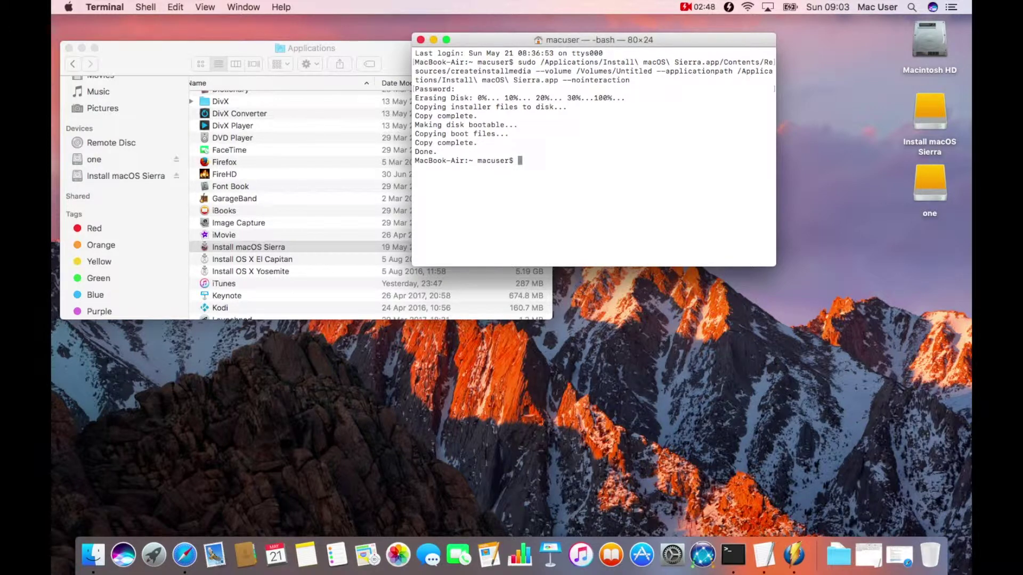
- Open the Install macOS Sierra volume to verify the installer app, then close it and Terminal
{"action": "left_click", "coordinate": [929, 123]}
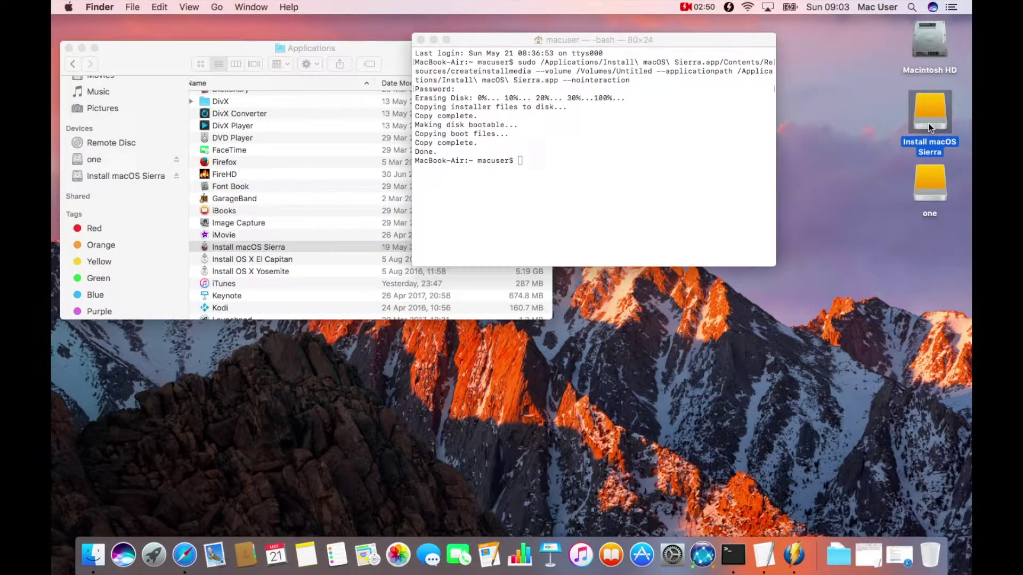
{"action": "double_click", "coordinate": [927, 118]}
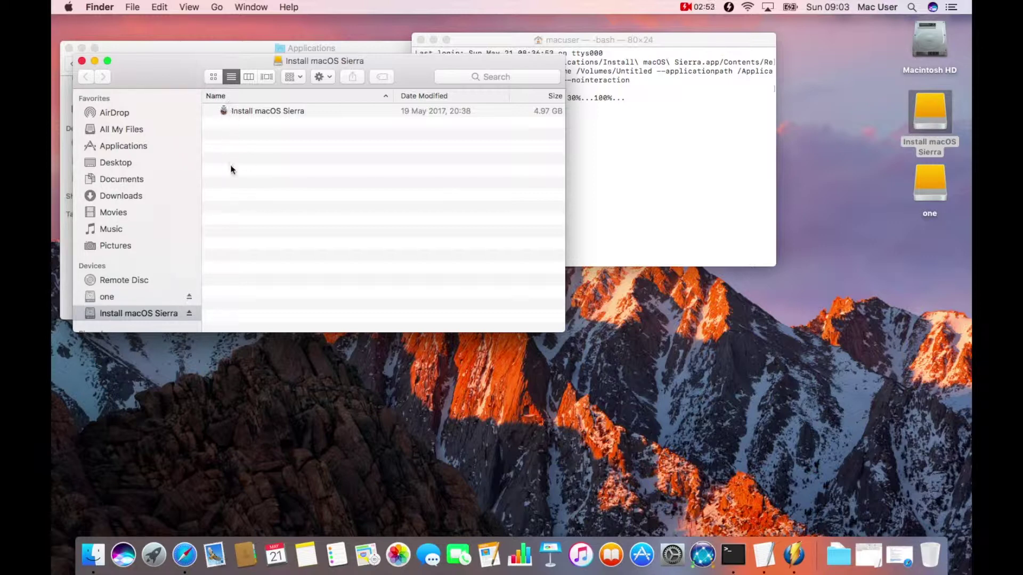
{"action": "left_click", "coordinate": [82, 62]}
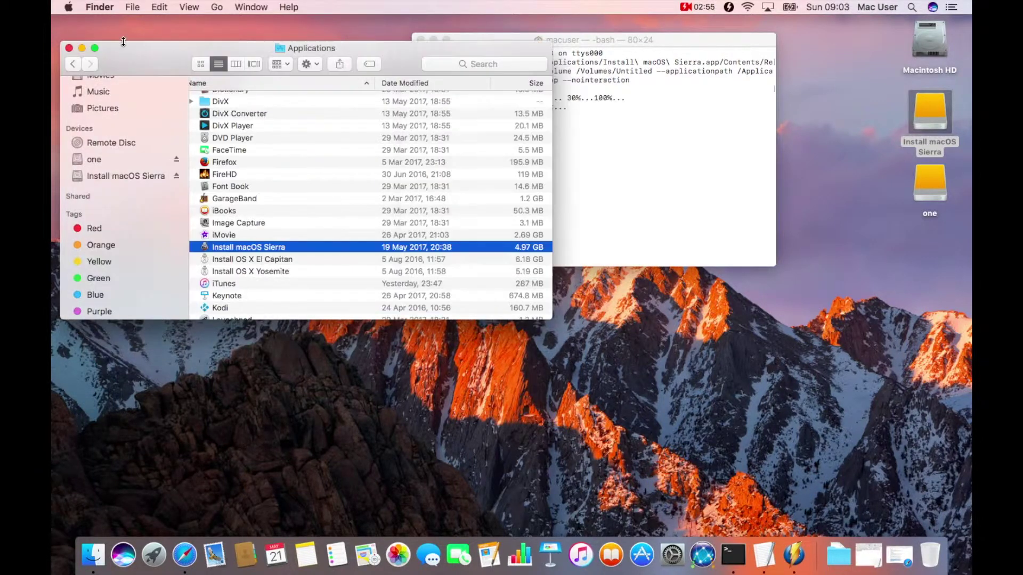
{"action": "left_click", "coordinate": [674, 132]}
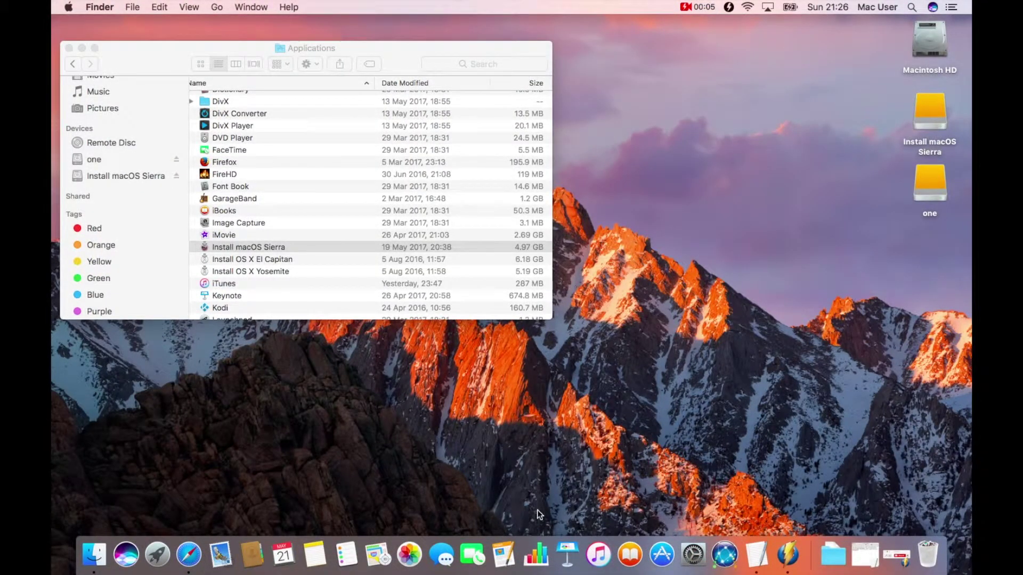
- Search the web for 'disk maker' and open the DiskMaker X website
{"action": "left_click", "coordinate": [189, 554]}
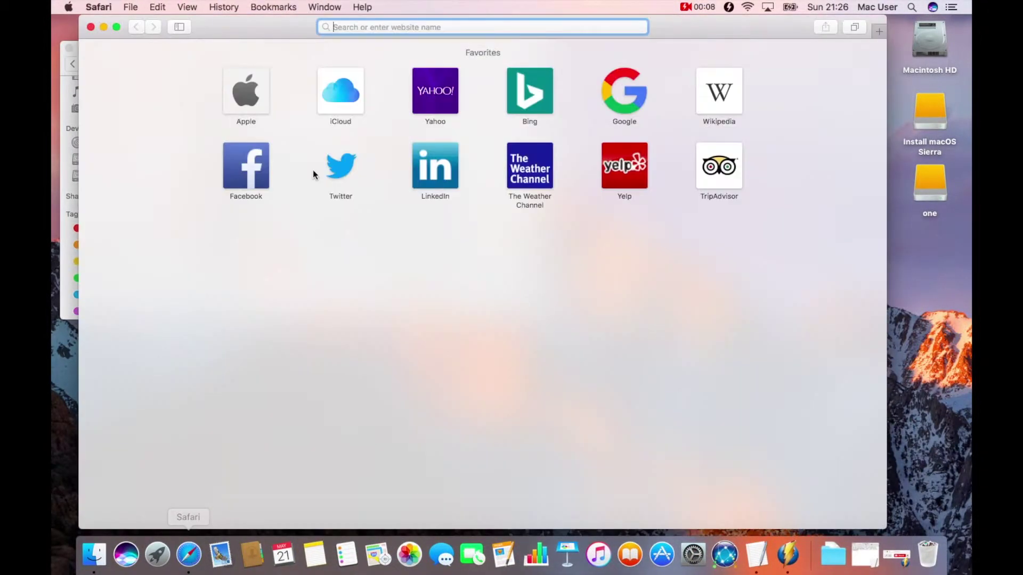
{"action": "type", "text": "disk"}
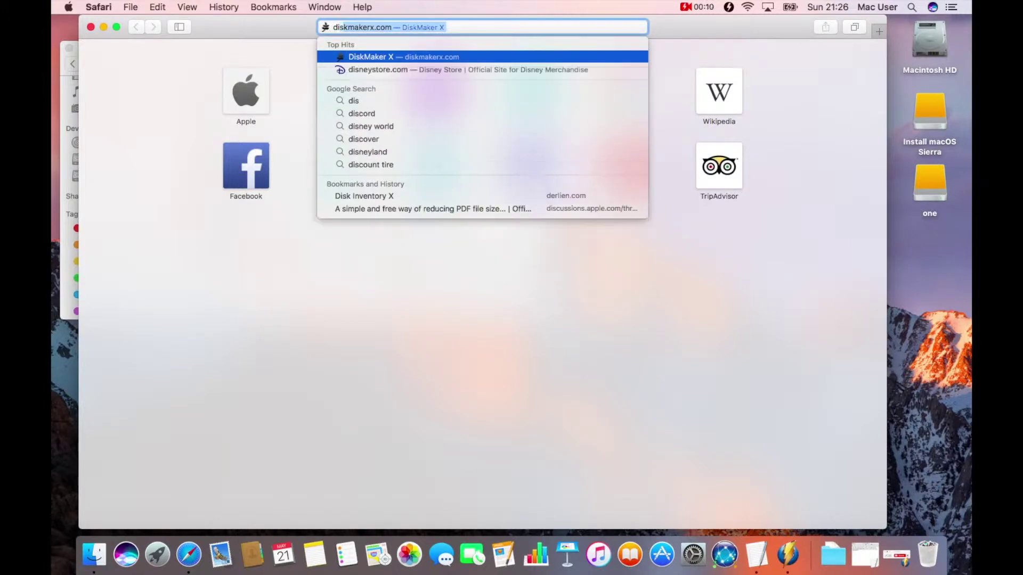
{"action": "type", "text": " maker"}
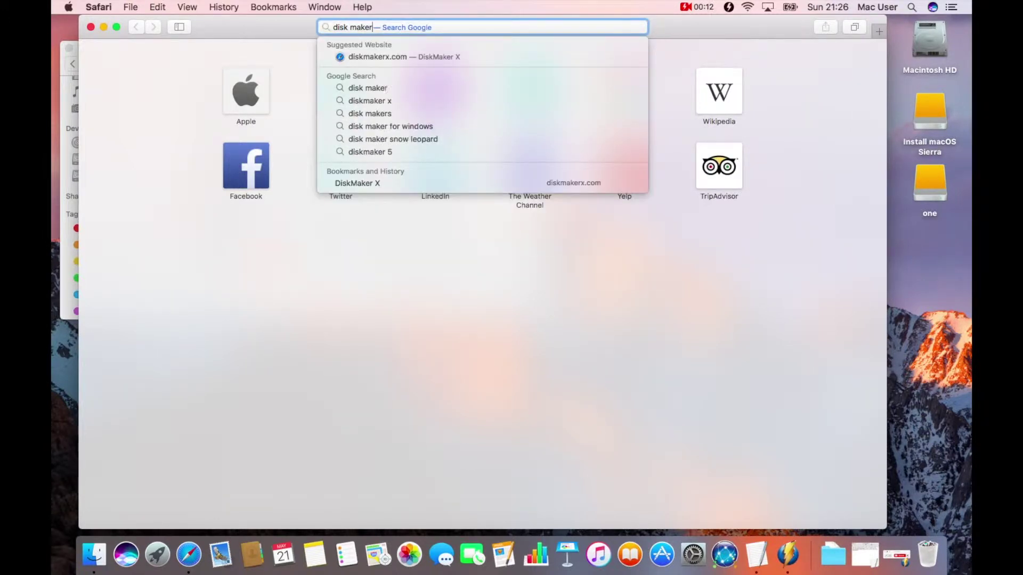
{"action": "key", "text": "Return"}
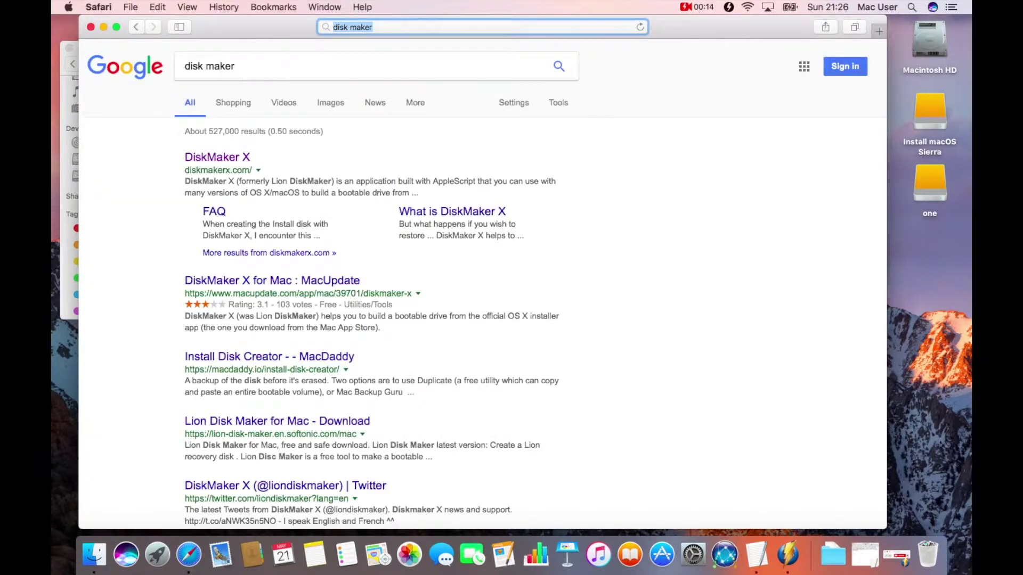
{"action": "left_click", "coordinate": [216, 157]}
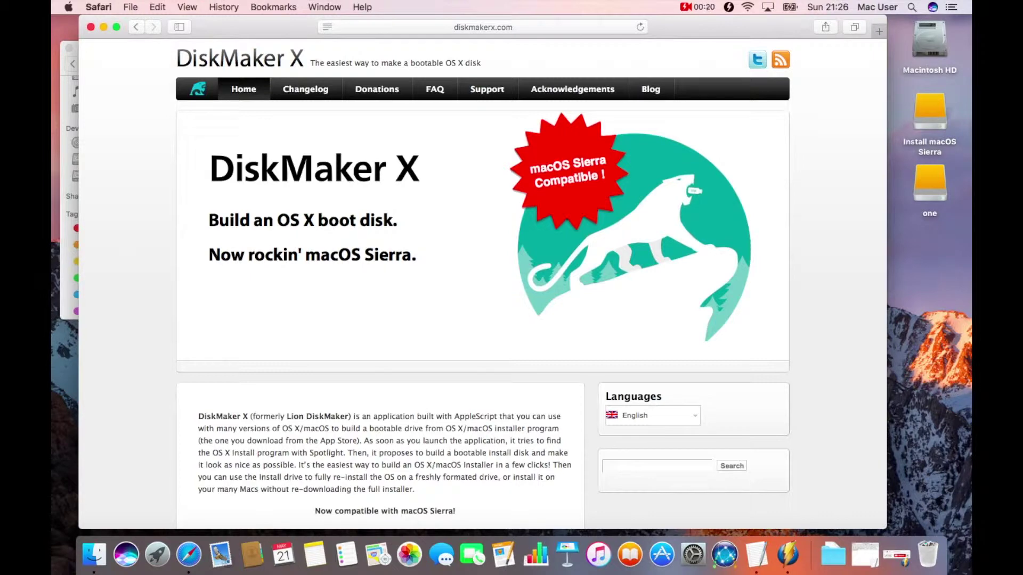
- Download DiskMaker X 6 rc3 and reveal DiskMaker_X_6rc3.dmg in Downloads
{"action": "scroll", "coordinate": [482, 283], "scroll_direction": "down", "scroll_amount": 5}
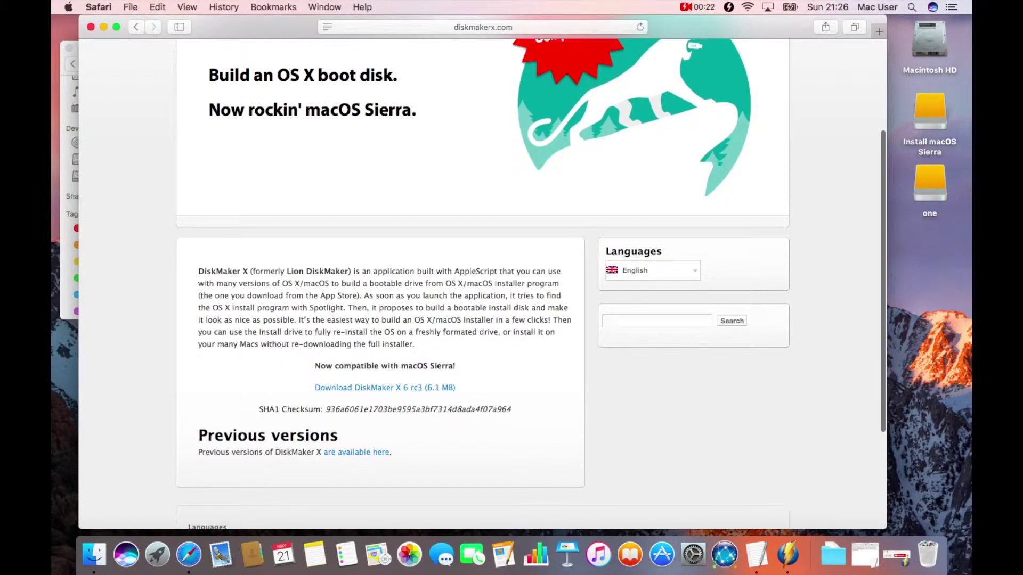
{"action": "left_click", "coordinate": [384, 388]}
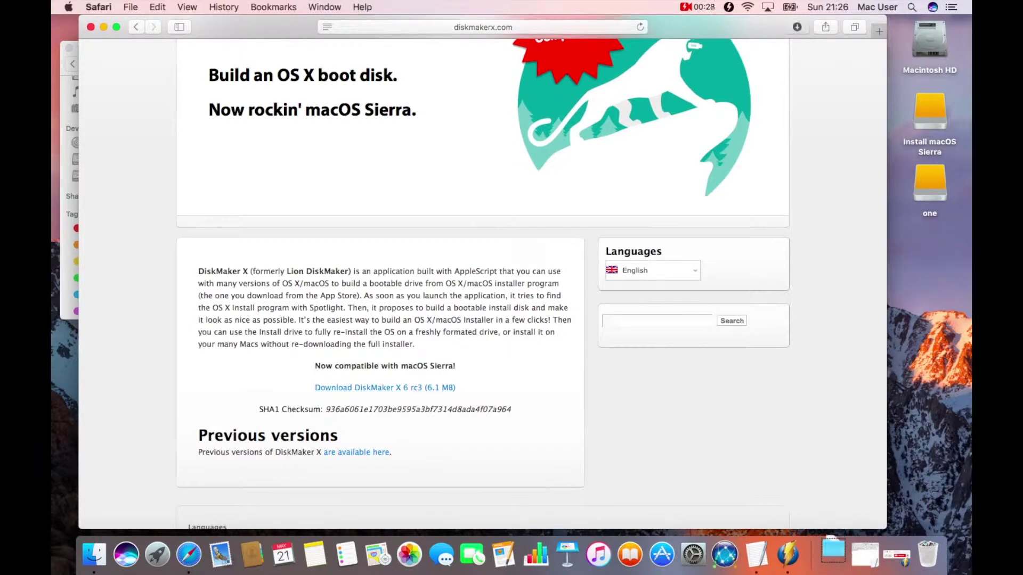
{"action": "left_click", "coordinate": [884, 81]}
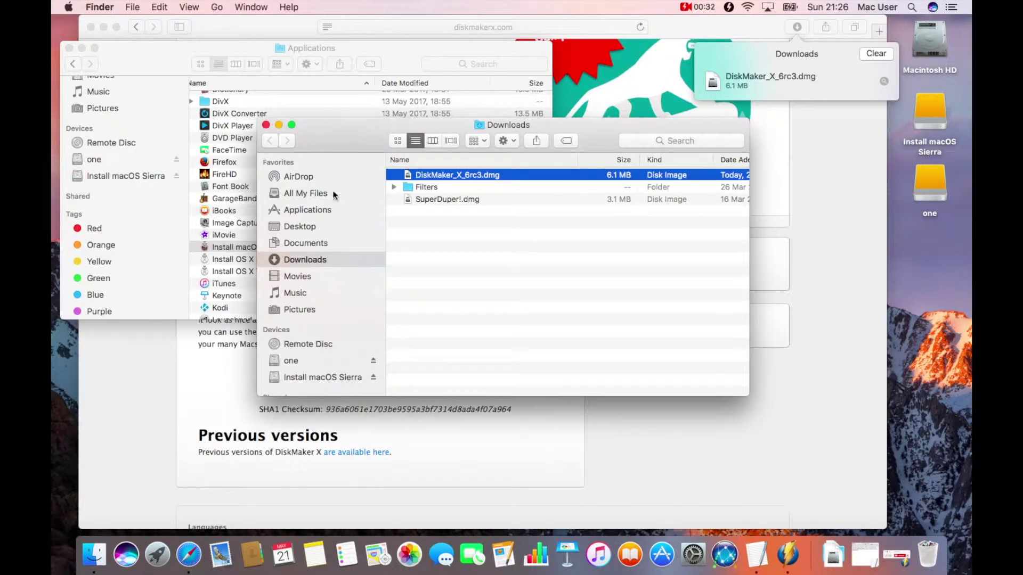
- Mount the DiskMaker X disk image, close Safari, and copy DiskMaker X 6 into Applications
{"action": "double_click", "coordinate": [417, 176]}
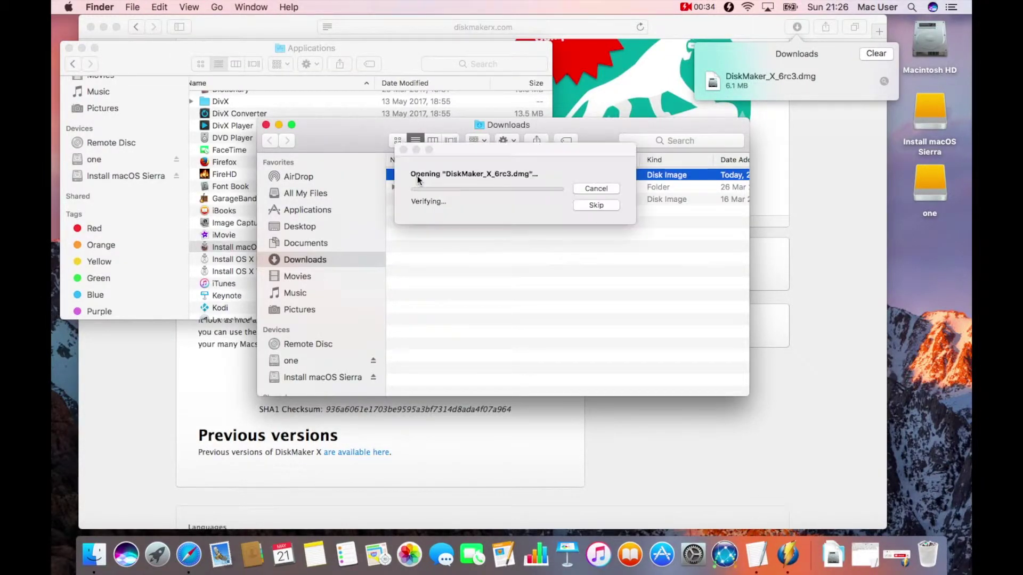
{"action": "left_click", "coordinate": [89, 28]}
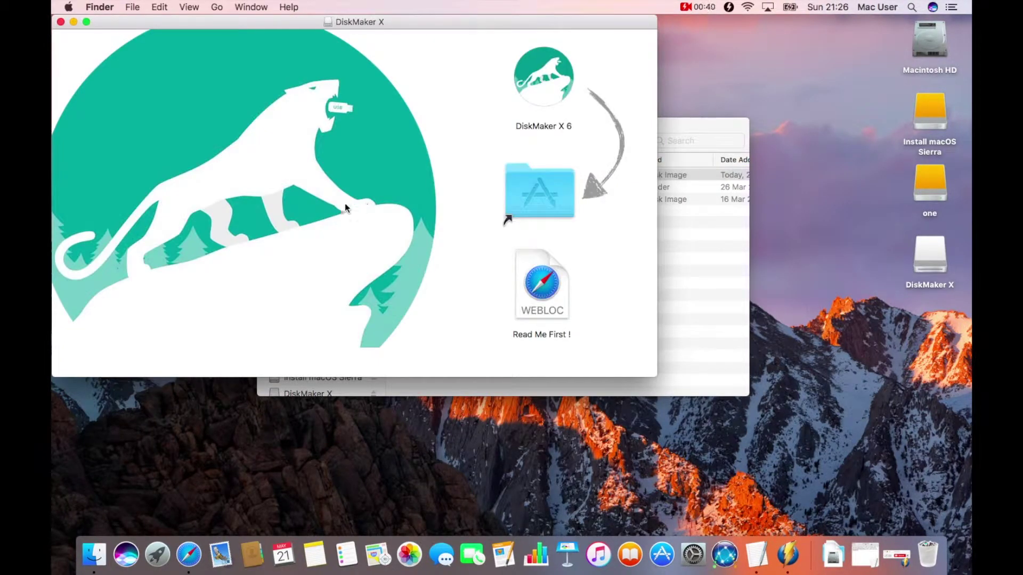
{"action": "left_click", "coordinate": [536, 69]}
{"action": "left_click_drag", "start_coordinate": [536, 69], "coordinate": [536, 197]}
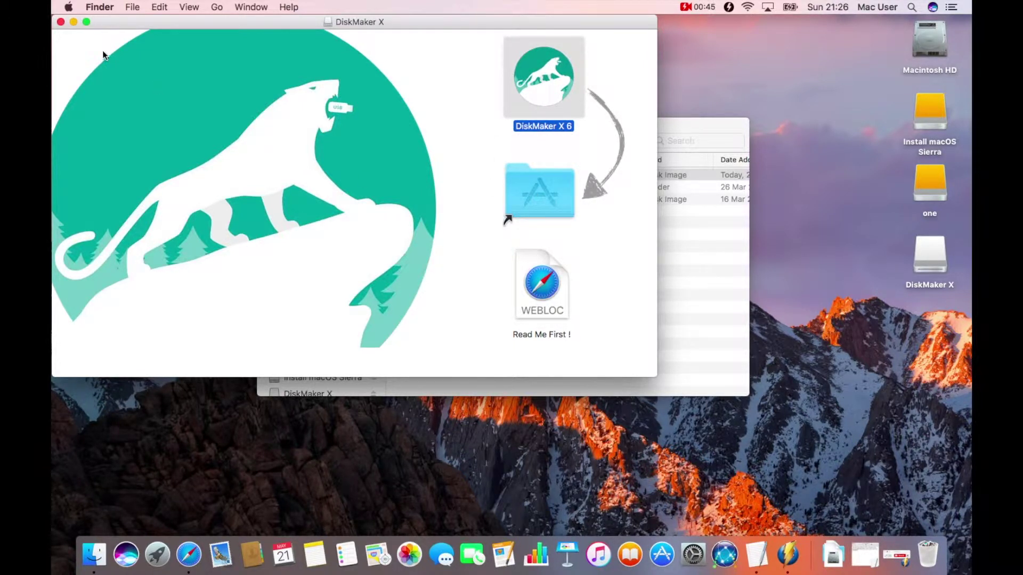
- Close the disk image window and open partitioning for the WD Elements Media drive in Disk Utility
{"action": "left_click", "coordinate": [62, 22]}
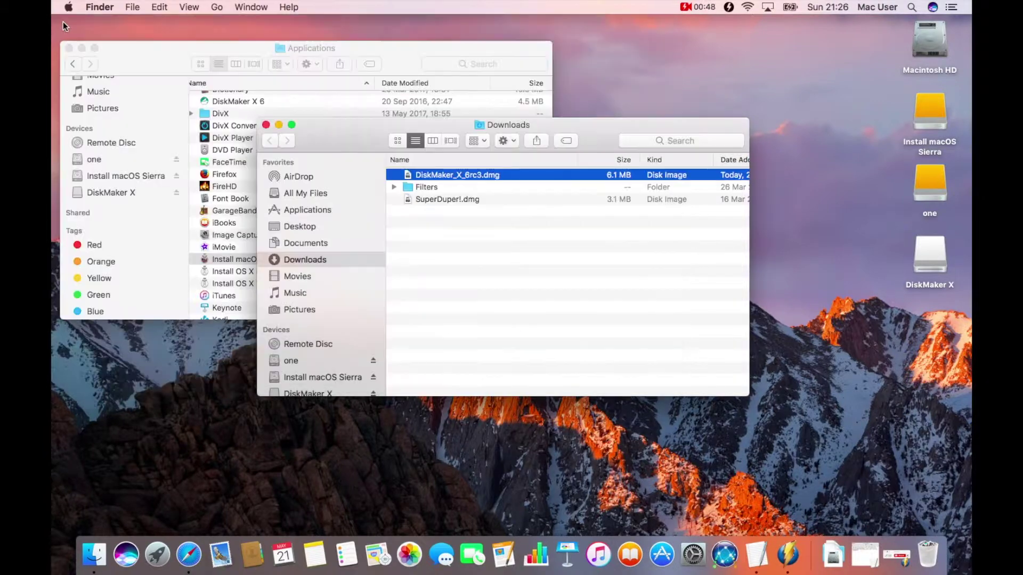
{"action": "key", "text": "Return"}
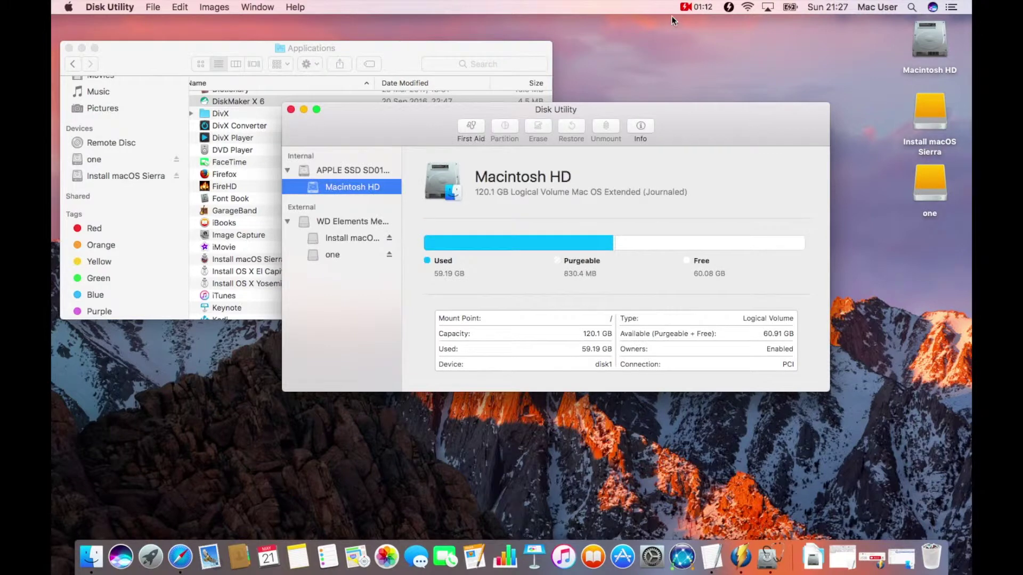
{"action": "left_click", "coordinate": [347, 218]}
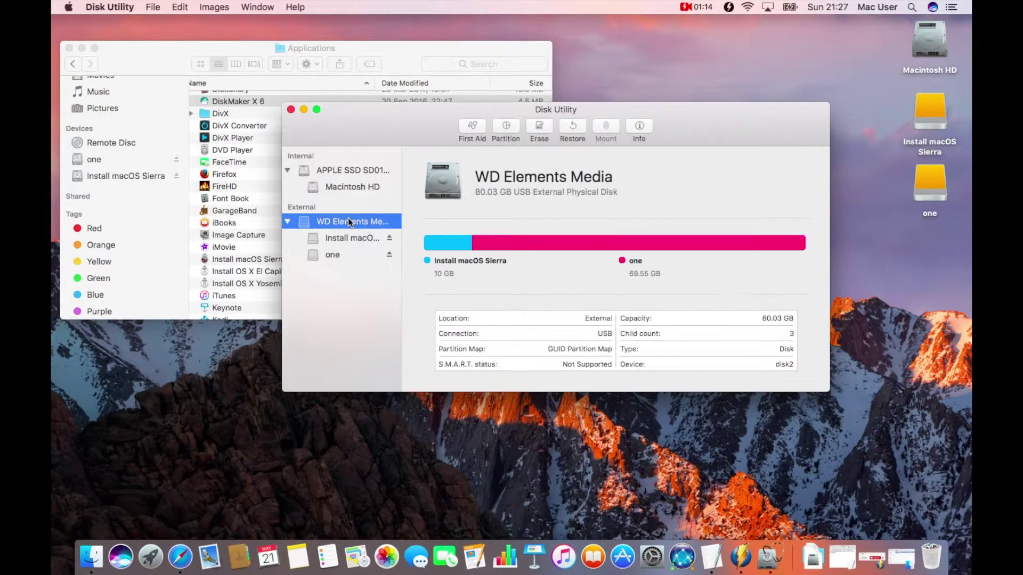
{"action": "left_click", "coordinate": [505, 129]}
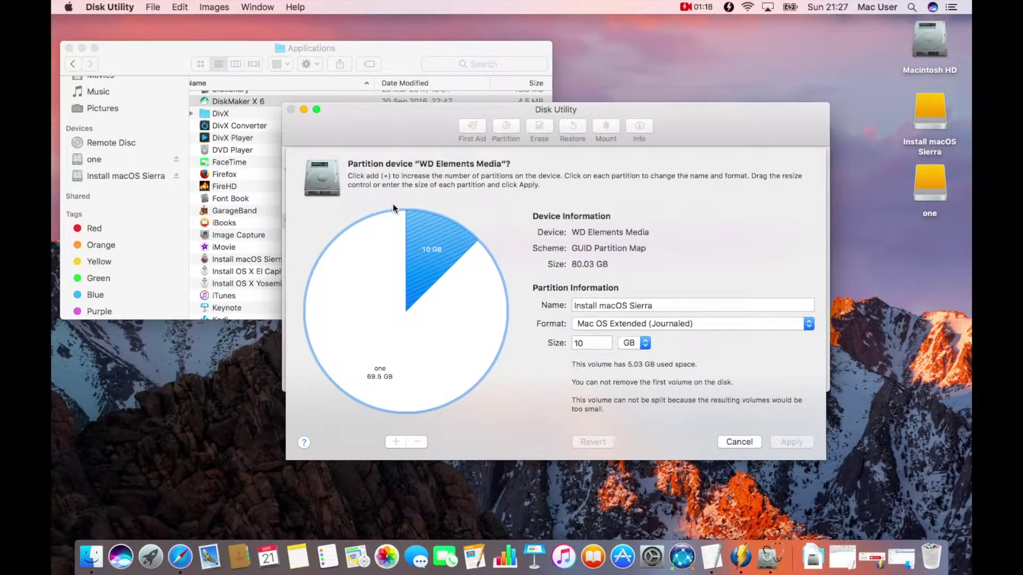
- Add a new Untitled partition beside 'one' and set its size to 10 GB
{"action": "left_click", "coordinate": [478, 310]}
{"action": "left_click", "coordinate": [396, 442]}
{"action": "left_click", "coordinate": [456, 315]}
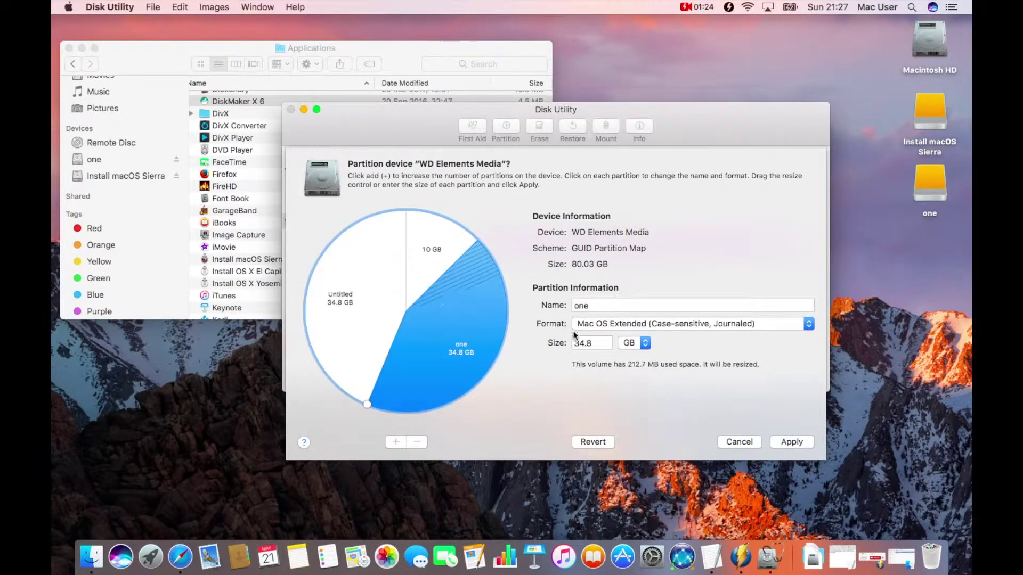
{"action": "left_click", "coordinate": [364, 301]}
{"action": "left_click", "coordinate": [582, 338]}
{"action": "type", "text": "10"}
{"action": "key", "text": "Return"}
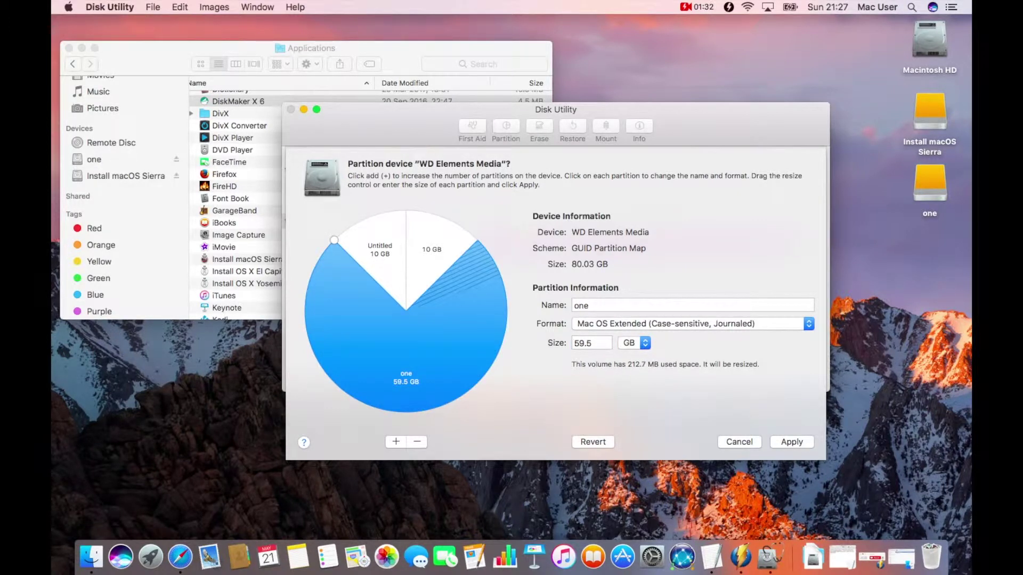
- Apply and confirm the new partition layout, then dismiss the finished progress sheet
{"action": "left_click", "coordinate": [792, 442]}
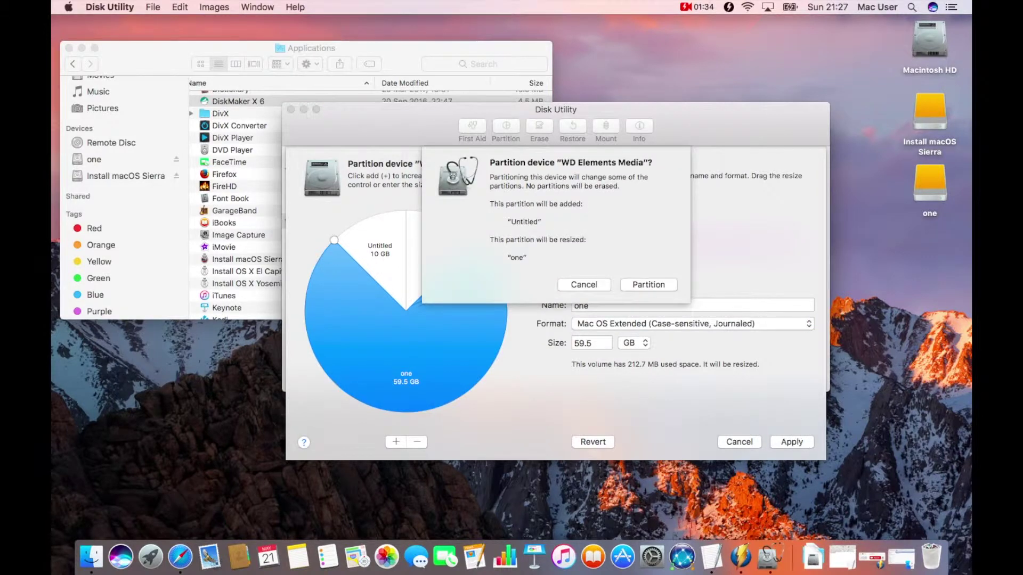
{"action": "key", "text": "Return"}
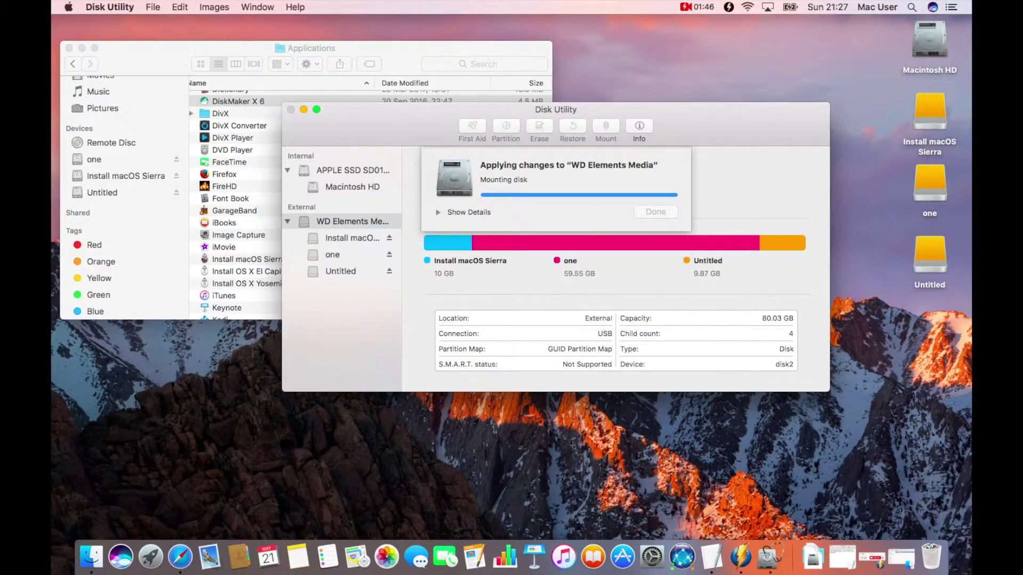
{"action": "key", "text": "Return"}
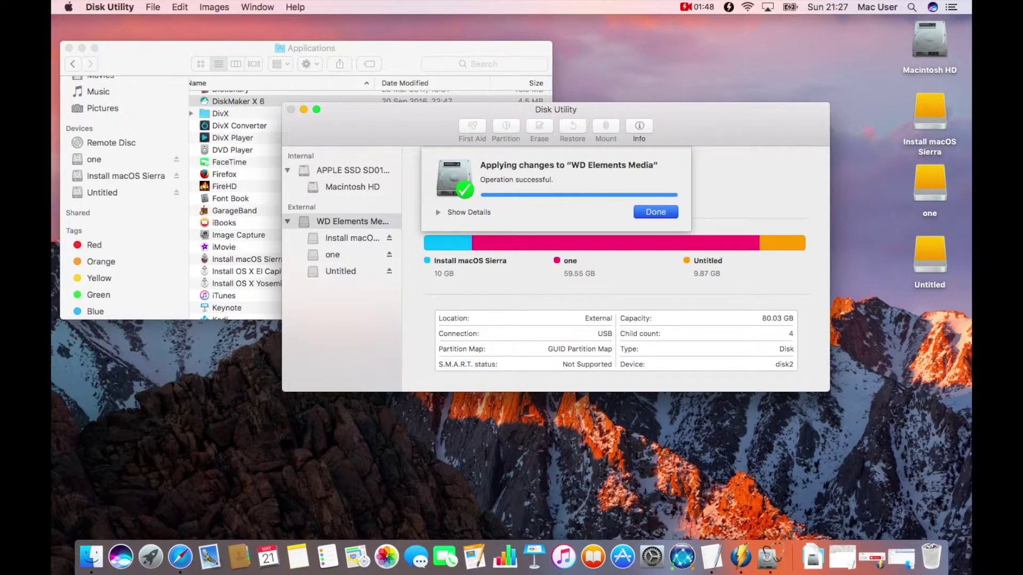
{"action": "key", "text": "Return"}
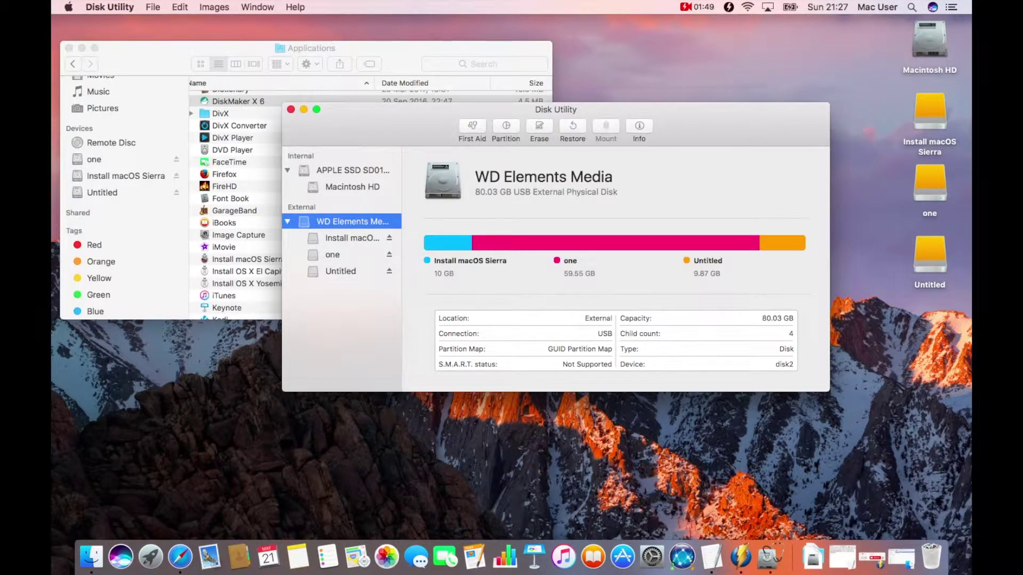
- Quit Disk Utility and check the Untitled volume's info, showing 9.87 GB
{"action": "left_click", "coordinate": [291, 109]}
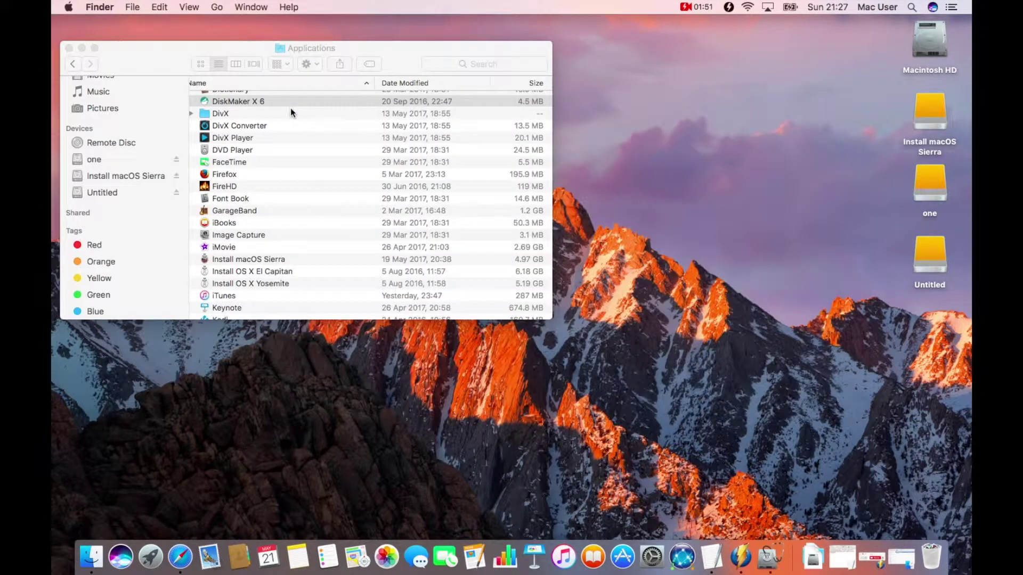
{"action": "left_click", "coordinate": [941, 260]}
{"action": "key", "text": "super+i"}
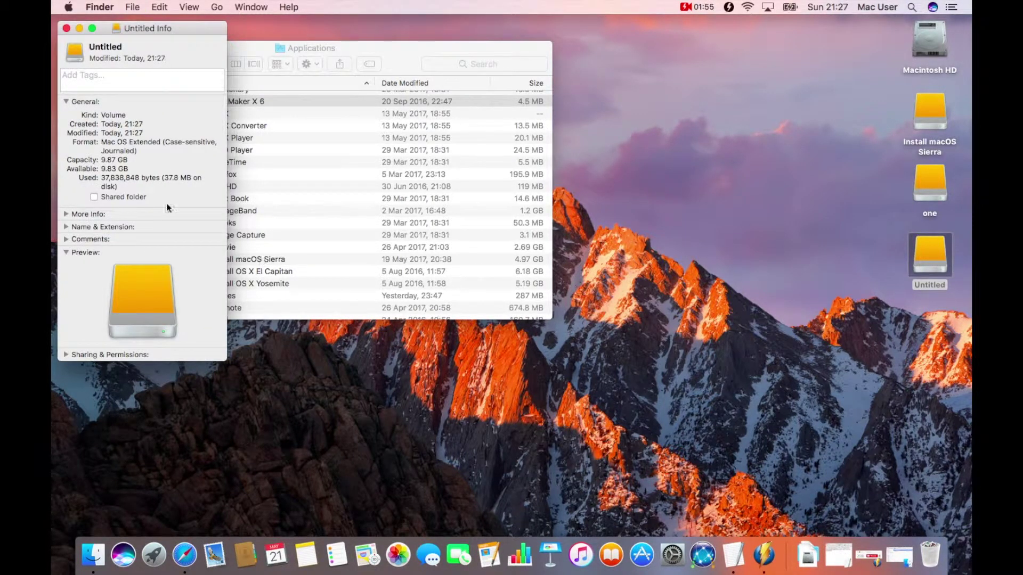
{"action": "left_click", "coordinate": [65, 29]}
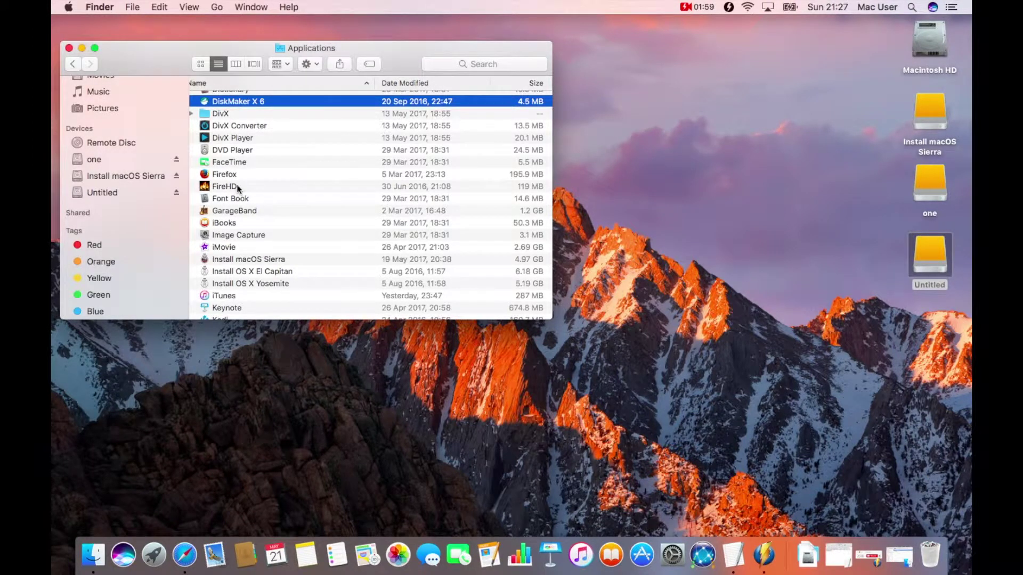
- Point out the El Capitan and Yosemite installers, then launch DiskMaker X 6 from Applications
{"action": "left_click", "coordinate": [274, 272]}
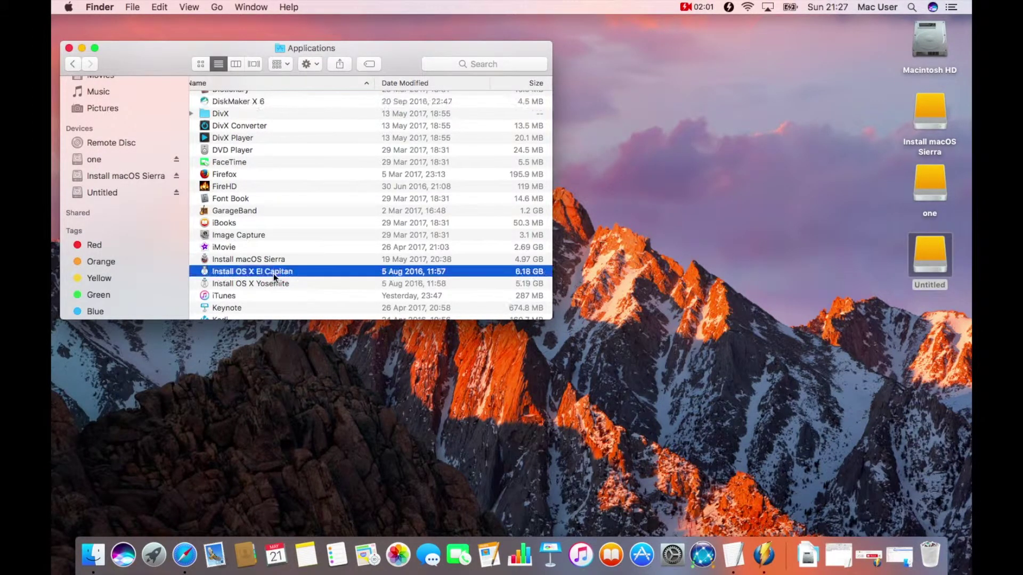
{"action": "left_click", "coordinate": [270, 285]}
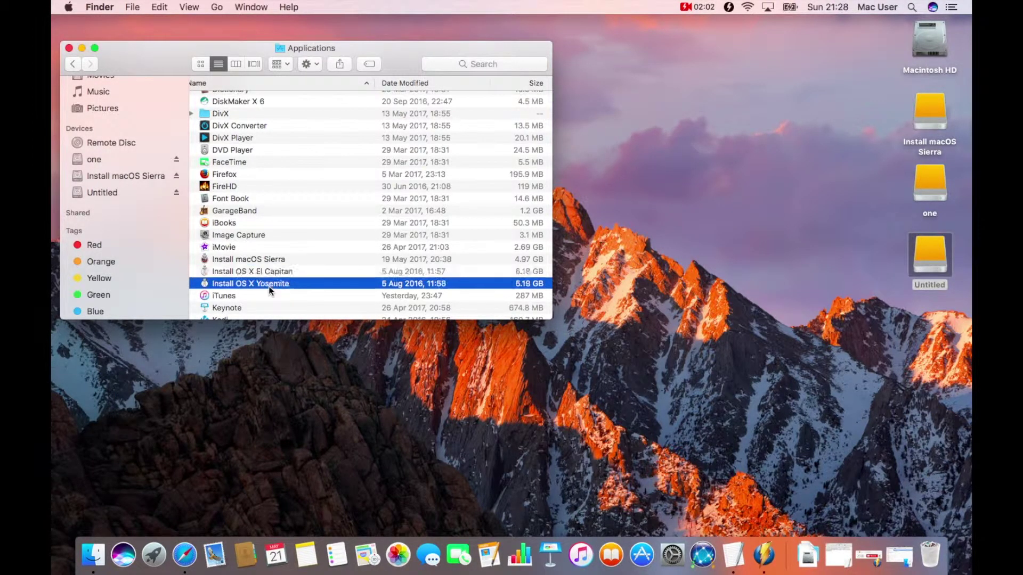
{"action": "left_click", "coordinate": [248, 101]}
{"action": "double_click", "coordinate": [248, 101]}
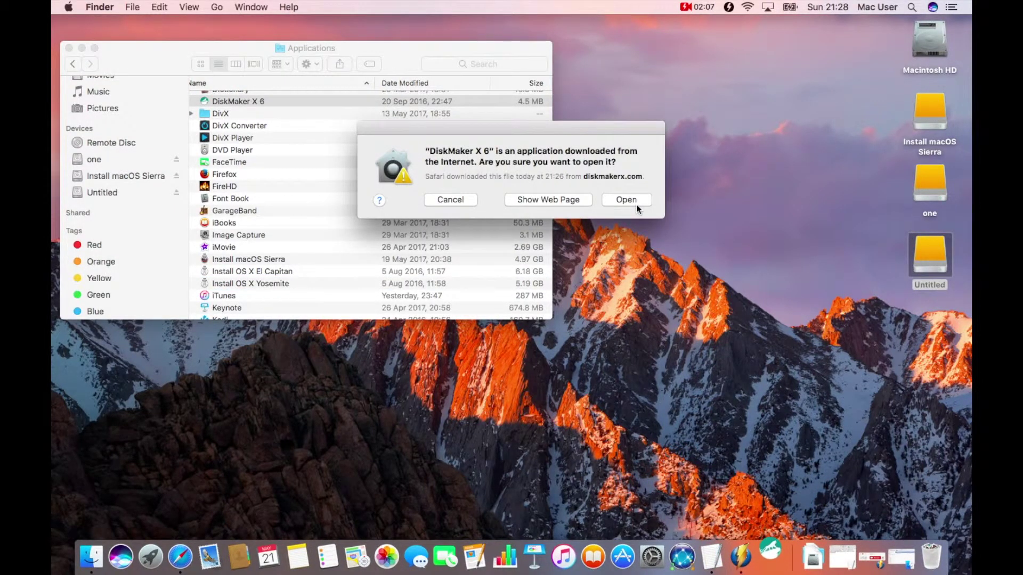
- Allow DiskMaker X 6 to open, choose El Capitan, and use the installer copy found in Applications
{"action": "left_click", "coordinate": [635, 204]}
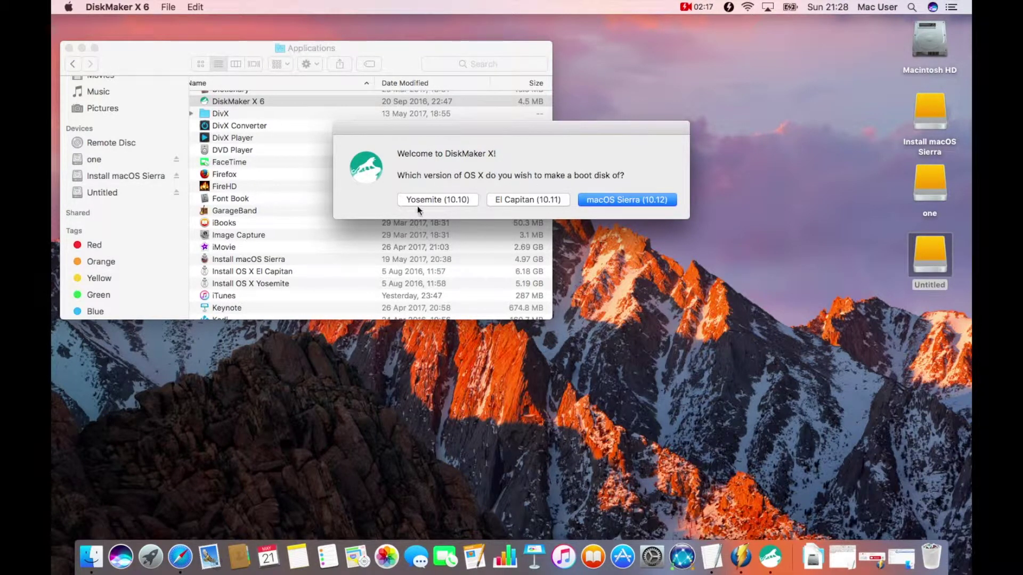
{"action": "left_click", "coordinate": [520, 200]}
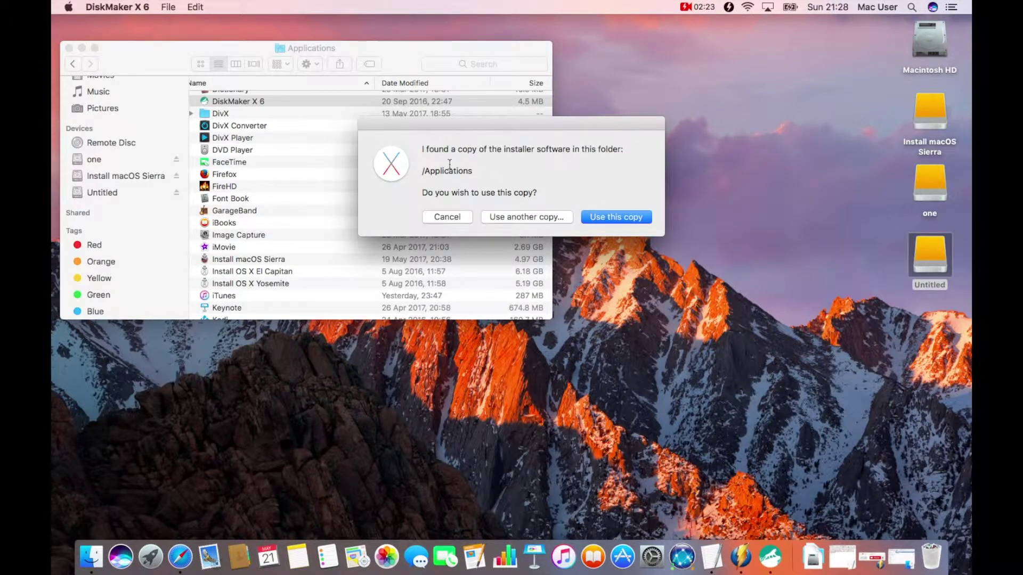
{"action": "left_click", "coordinate": [148, 64]}
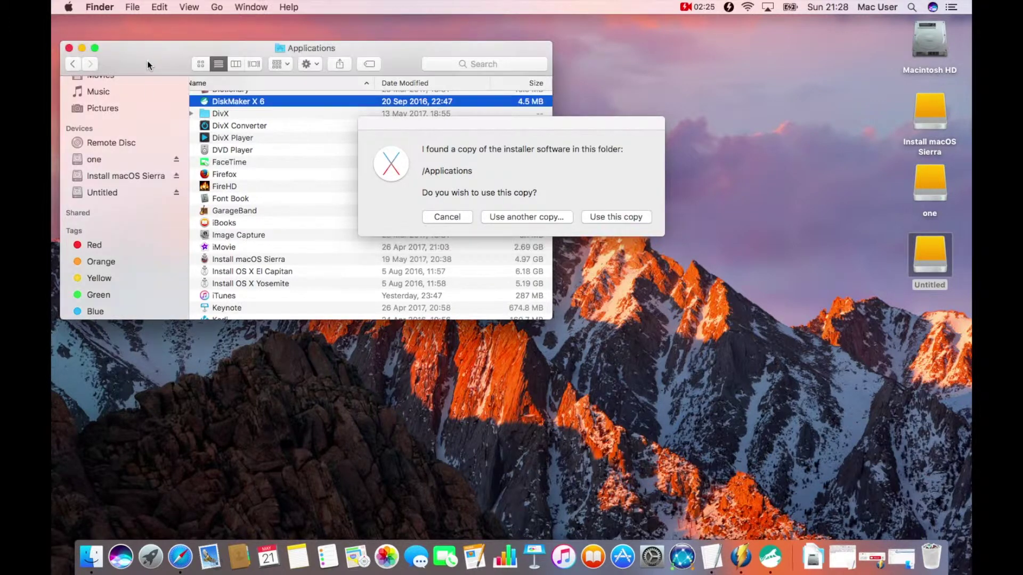
{"action": "left_click", "coordinate": [261, 270]}
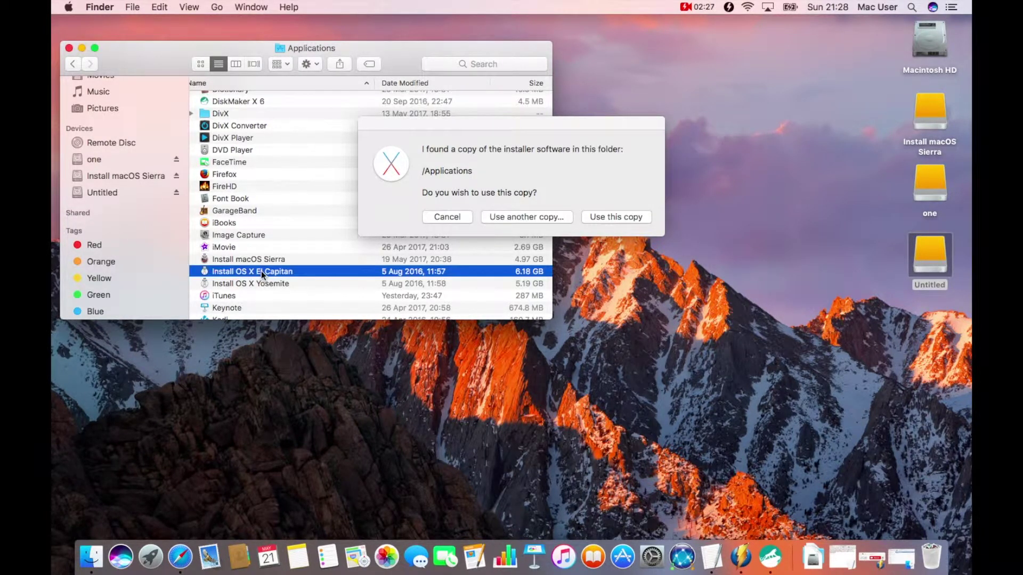
{"action": "left_click", "coordinate": [522, 143]}
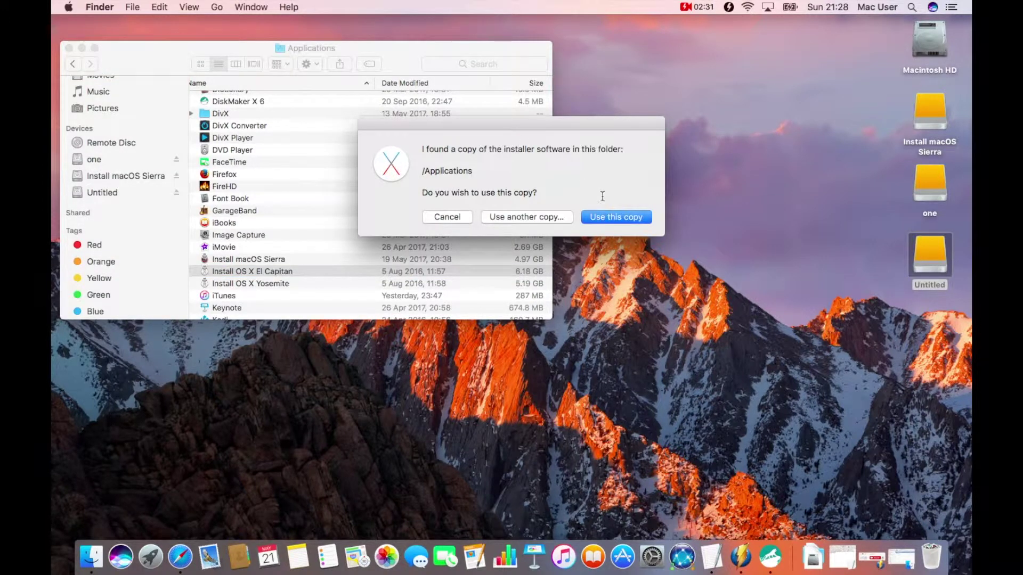
{"action": "left_click", "coordinate": [628, 215]}
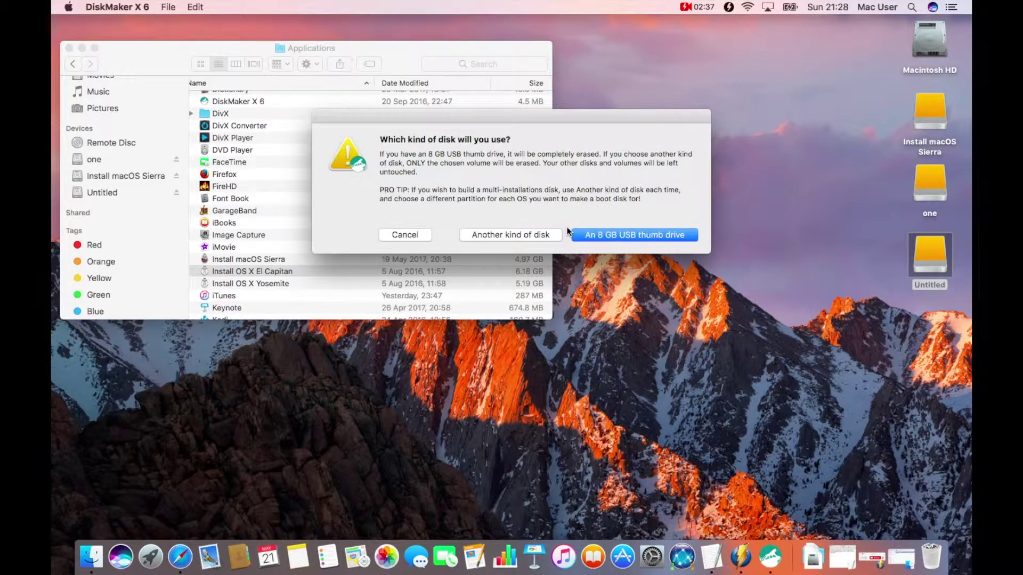
- Pick 'Another kind of disk', choose Untitled, agree to erase it, and acknowledge the admin notice
{"action": "left_click", "coordinate": [521, 234]}
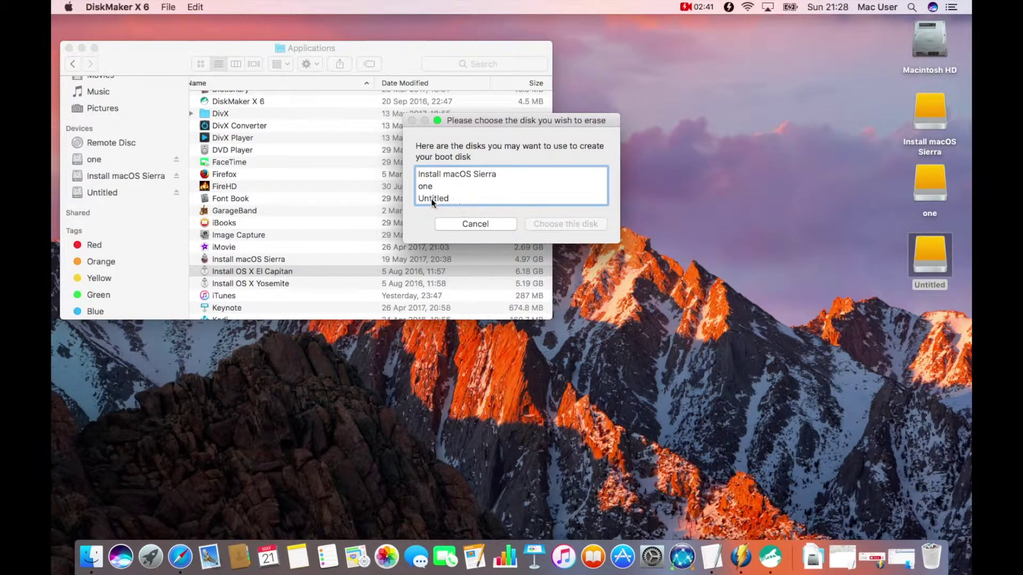
{"action": "left_click", "coordinate": [432, 199]}
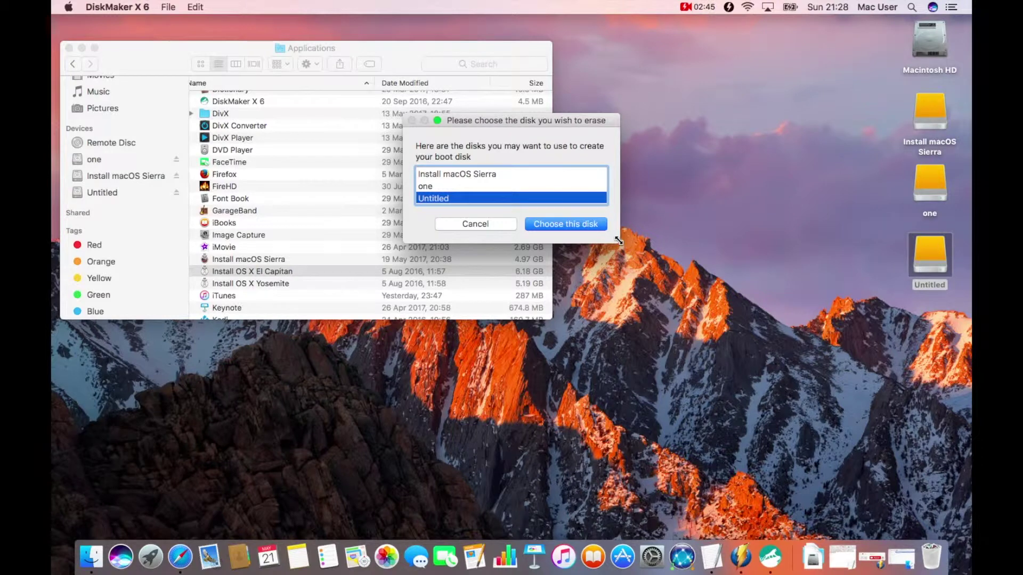
{"action": "left_click", "coordinate": [574, 225]}
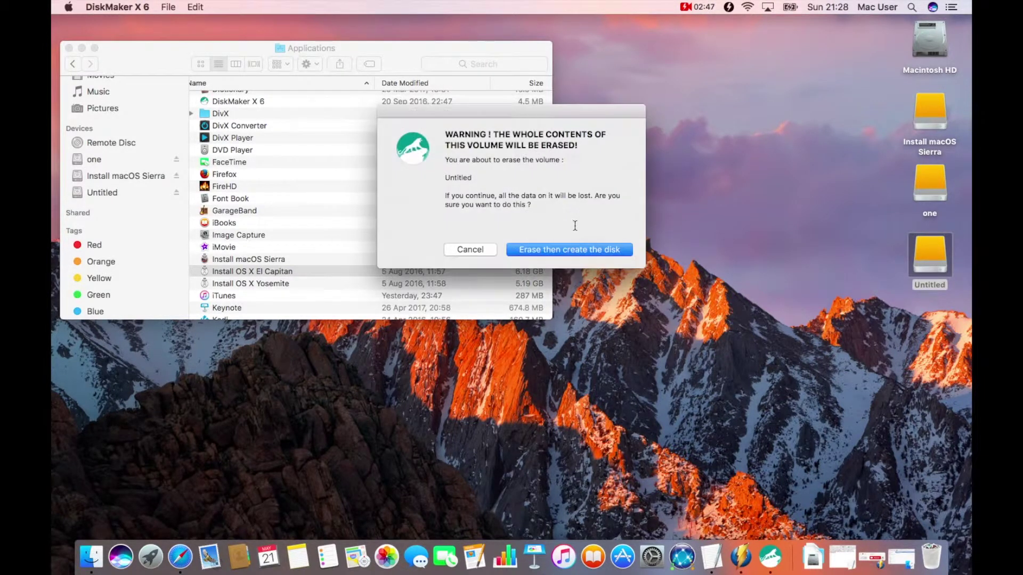
{"action": "left_click", "coordinate": [542, 255]}
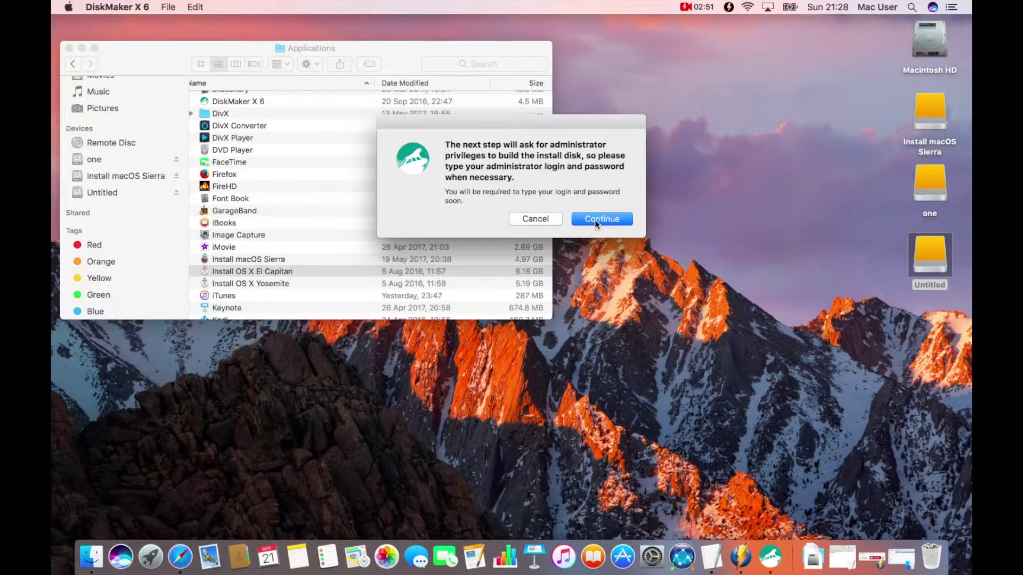
{"action": "left_click", "coordinate": [594, 219]}
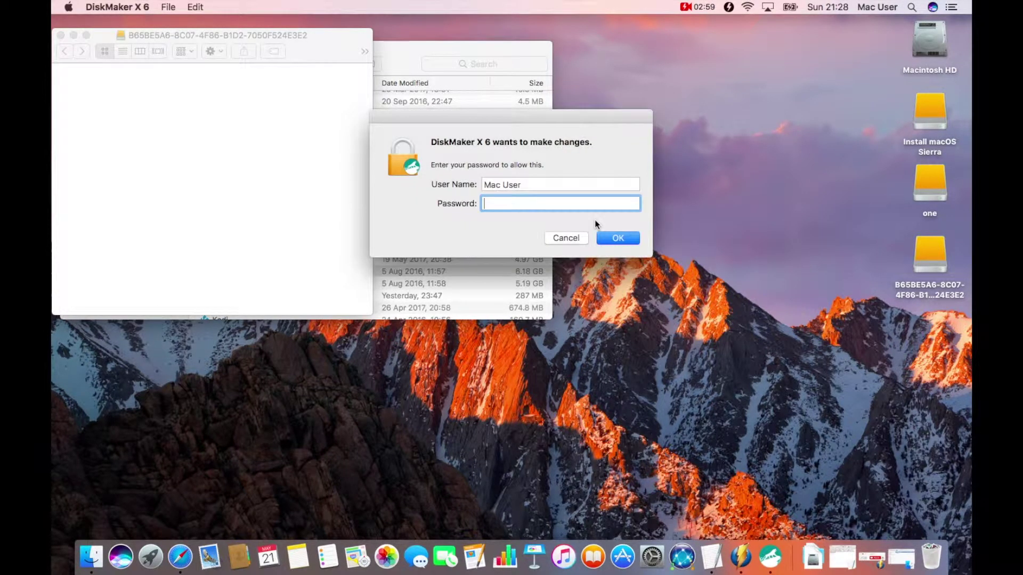
- Enter the administrator password to build the OS X 10.11 Install Disk, then quit DiskMaker X
{"action": "type", "text": "••••••"}
{"action": "key", "text": "Return"}
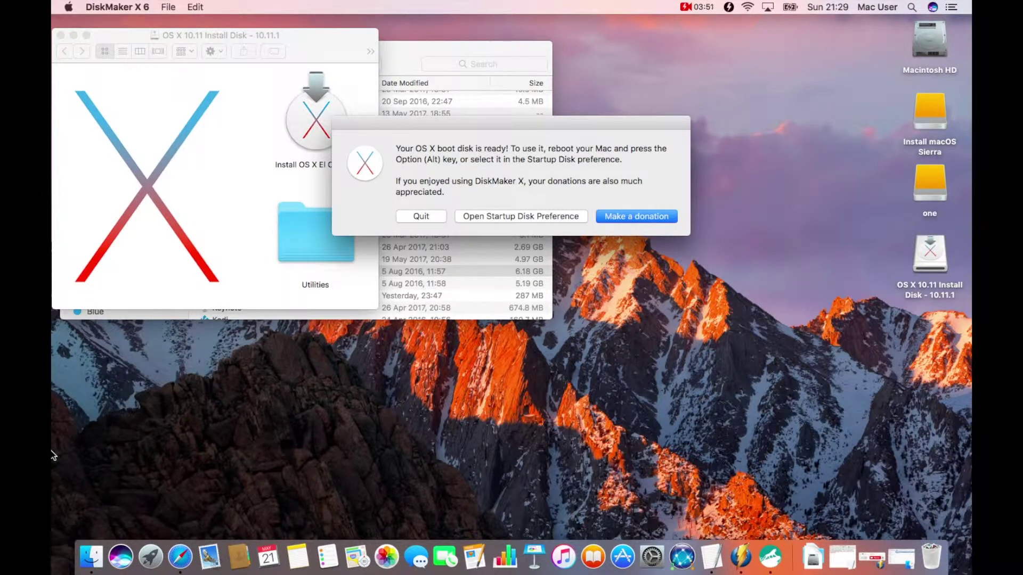
{"action": "left_click", "coordinate": [423, 216]}
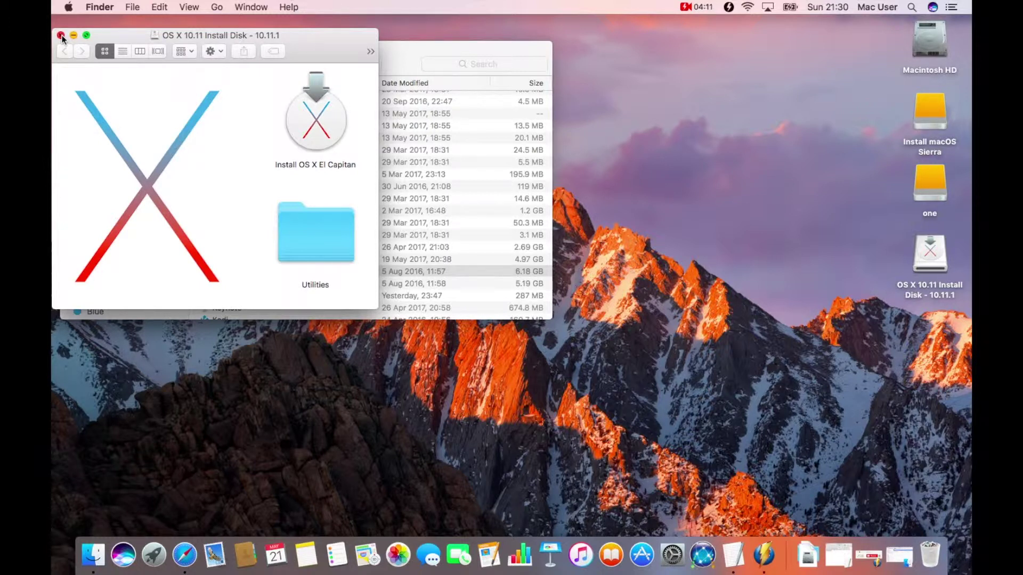
- Close the Install Disk window and launch Disk Utility by searching 'disk' in Spotlight
{"action": "left_click", "coordinate": [62, 35]}
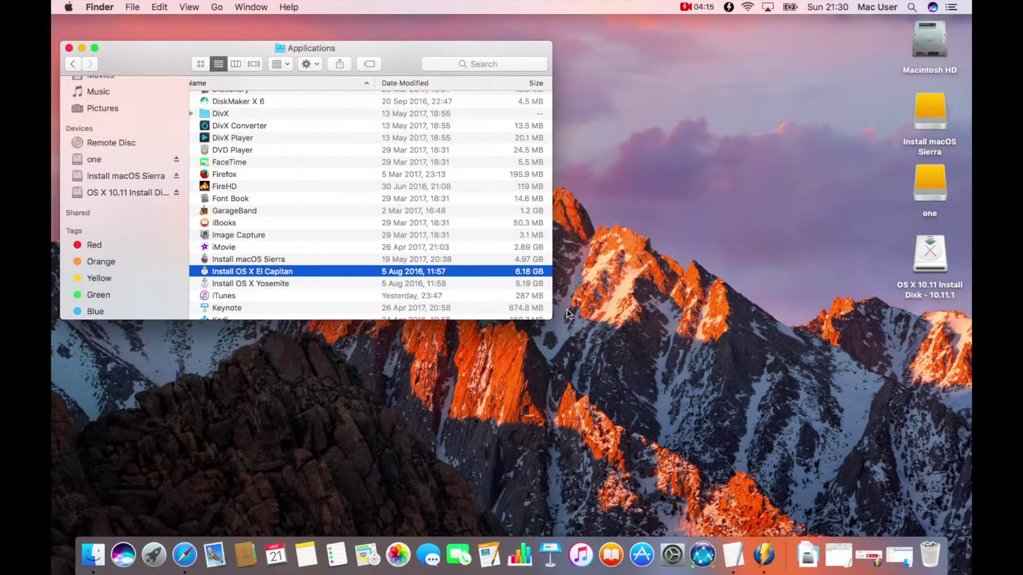
{"action": "left_click", "coordinate": [600, 360]}
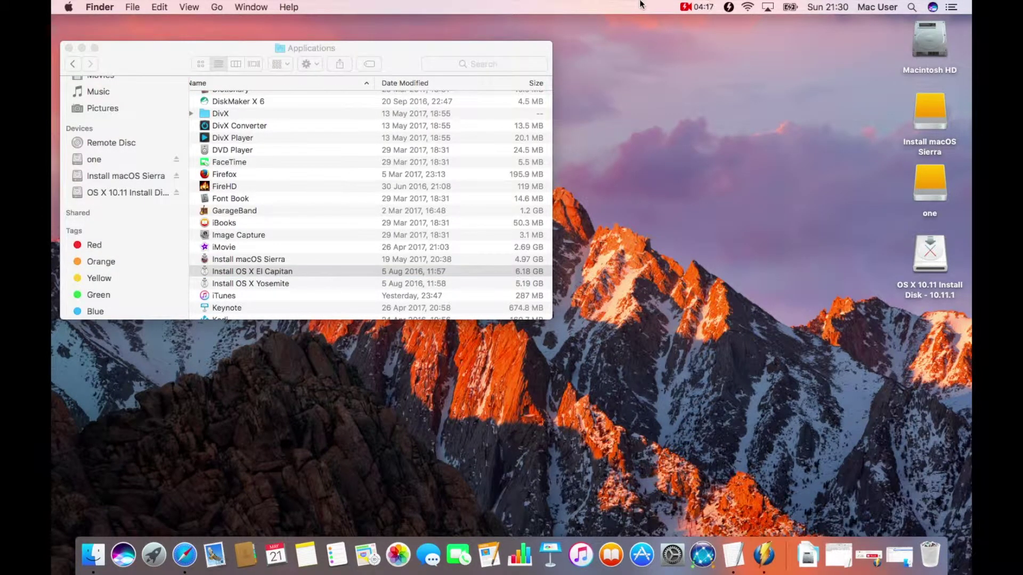
{"action": "left_click", "coordinate": [912, 7]}
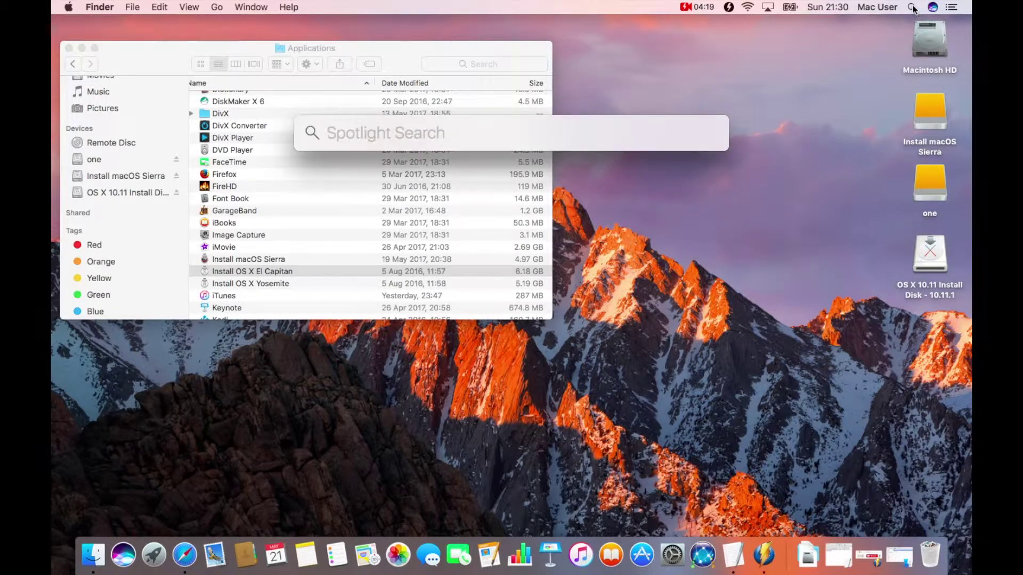
{"action": "type", "text": "disk"}
{"action": "key", "text": "Return"}
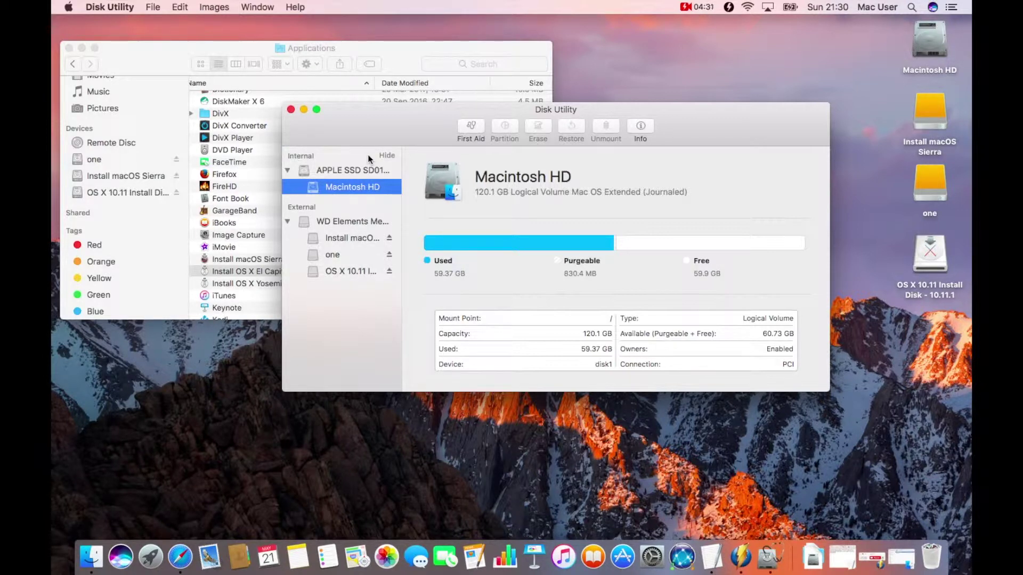
- Open partitioning for WD Elements Media and split the 'one' partition to add a new one
{"action": "left_click", "coordinate": [326, 222]}
{"action": "left_click", "coordinate": [507, 127]}
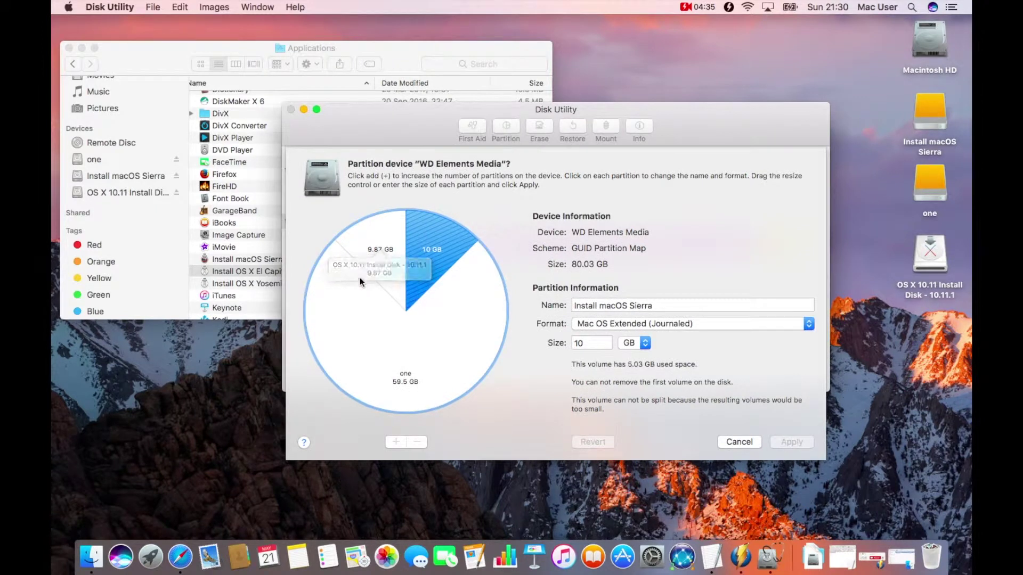
{"action": "left_click", "coordinate": [423, 349]}
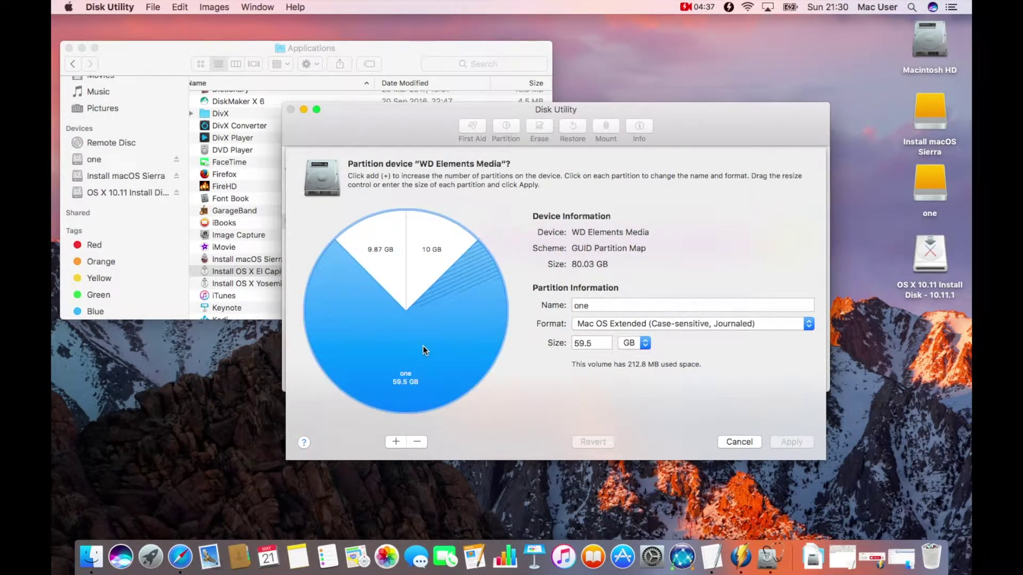
{"action": "left_click", "coordinate": [395, 442]}
{"action": "left_click", "coordinate": [453, 318]}
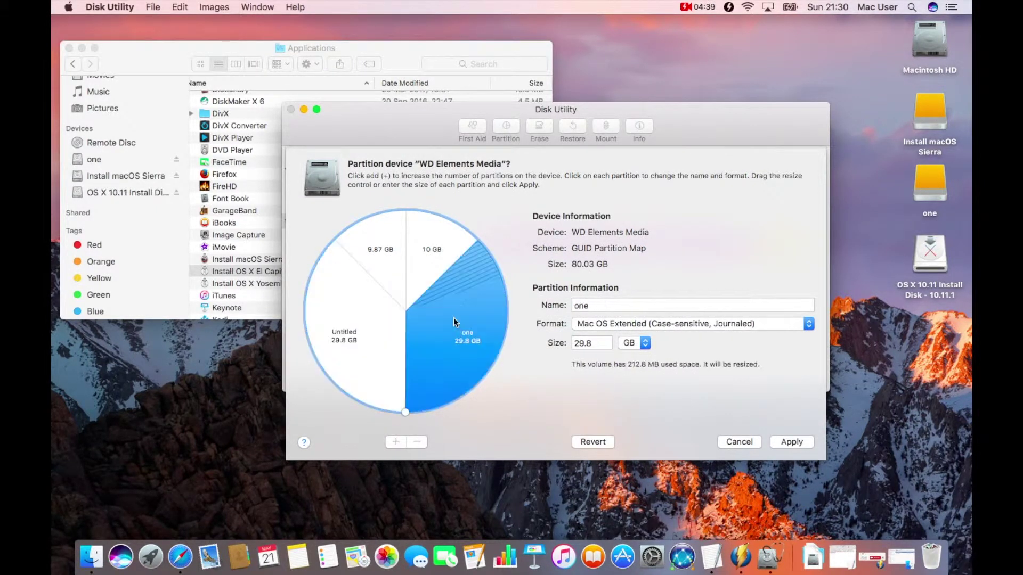
- Size the new Untitled partition to 10 GB, then apply and confirm the layout
{"action": "left_click", "coordinate": [325, 354]}
{"action": "left_click", "coordinate": [601, 342]}
{"action": "type", "text": "10"}
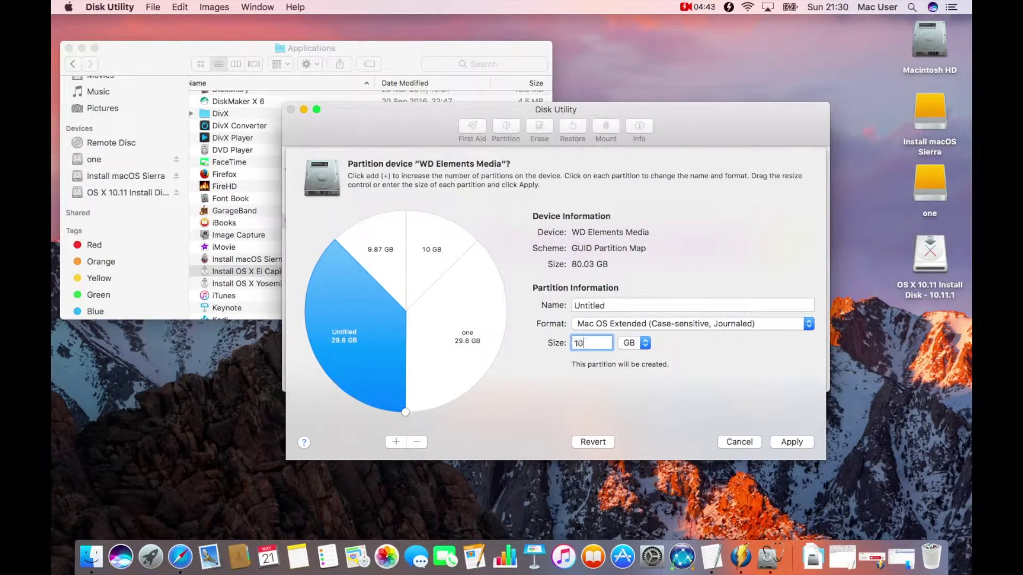
{"action": "key", "text": "Tab"}
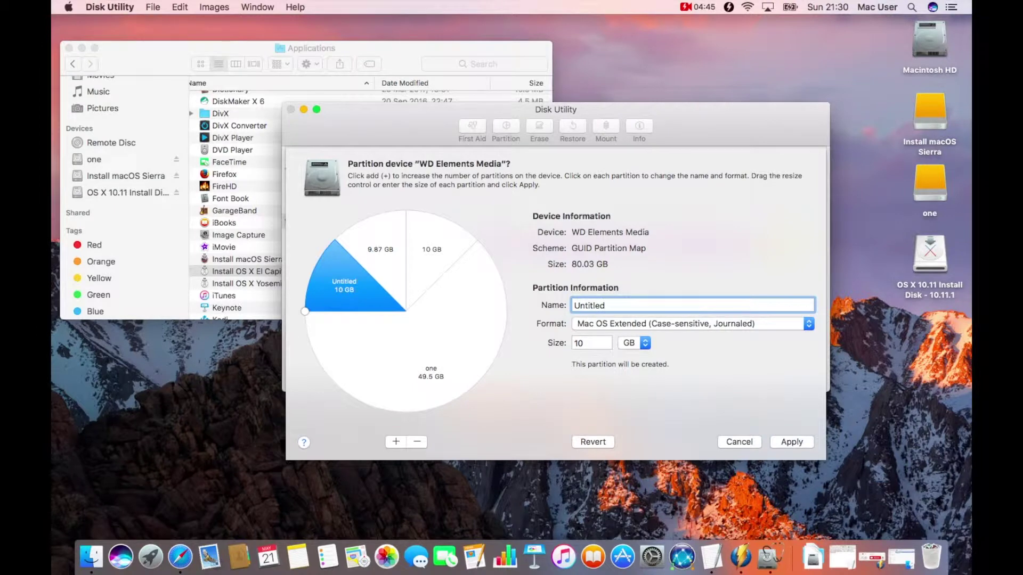
{"action": "key", "text": "Return"}
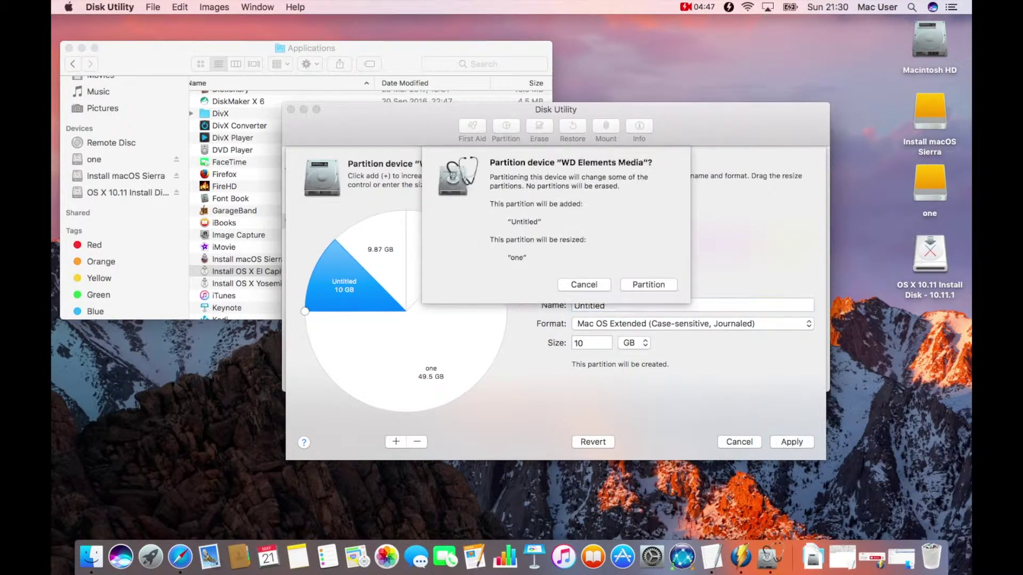
{"action": "key", "text": "Return"}
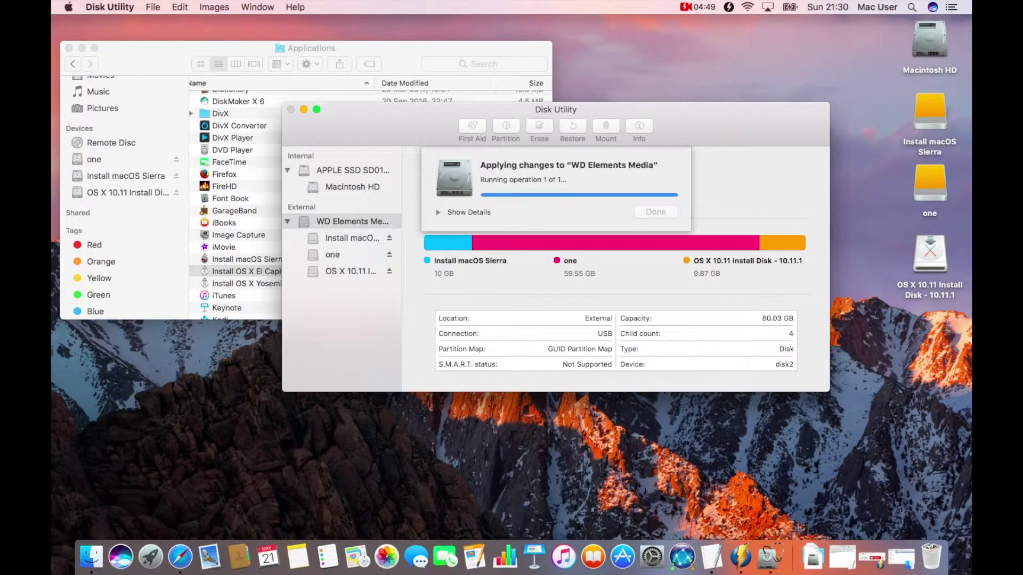
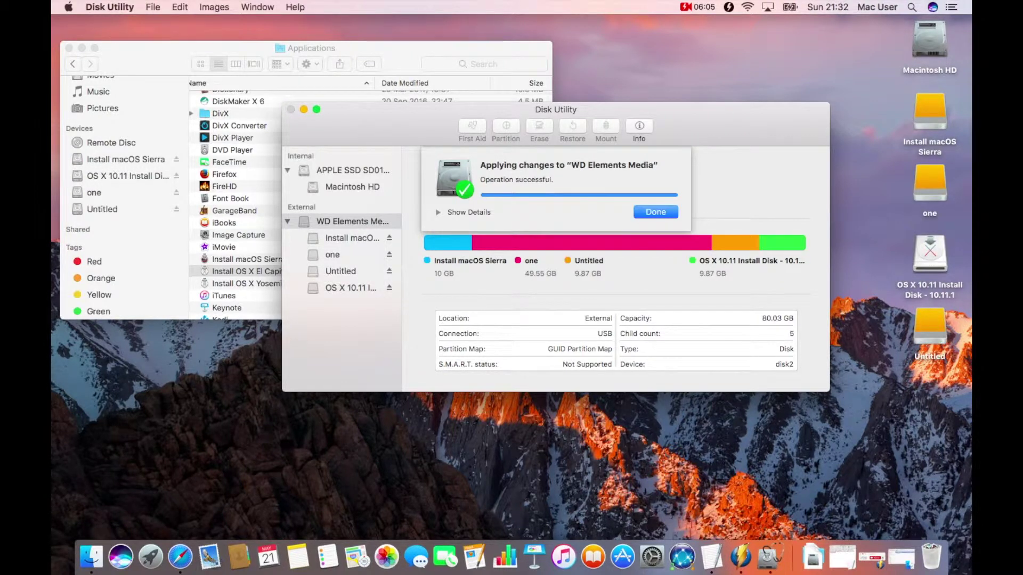
- Dismiss the finished partitioning report and quit Disk Utility
{"action": "key", "text": "Return"}
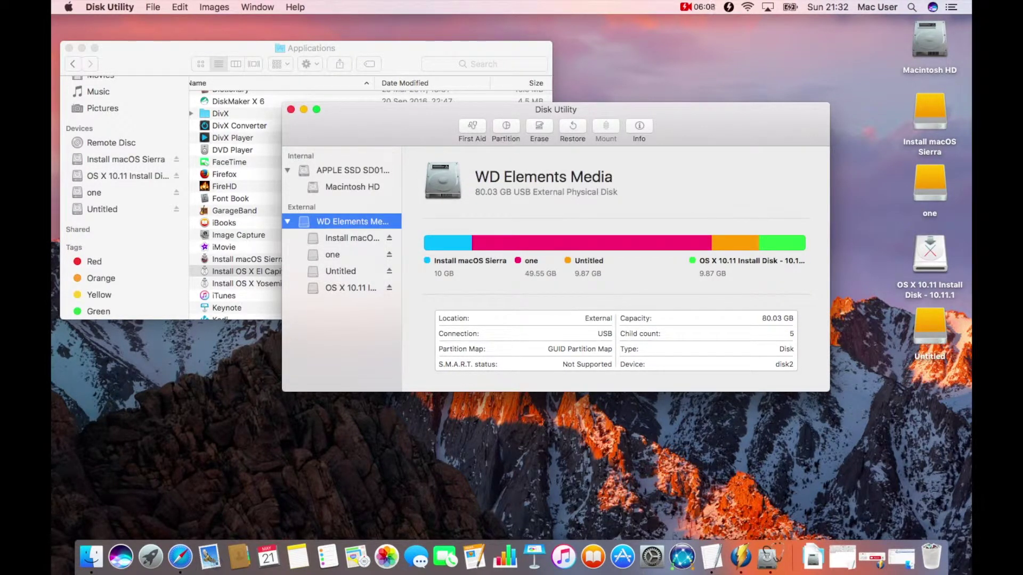
{"action": "left_click", "coordinate": [291, 109]}
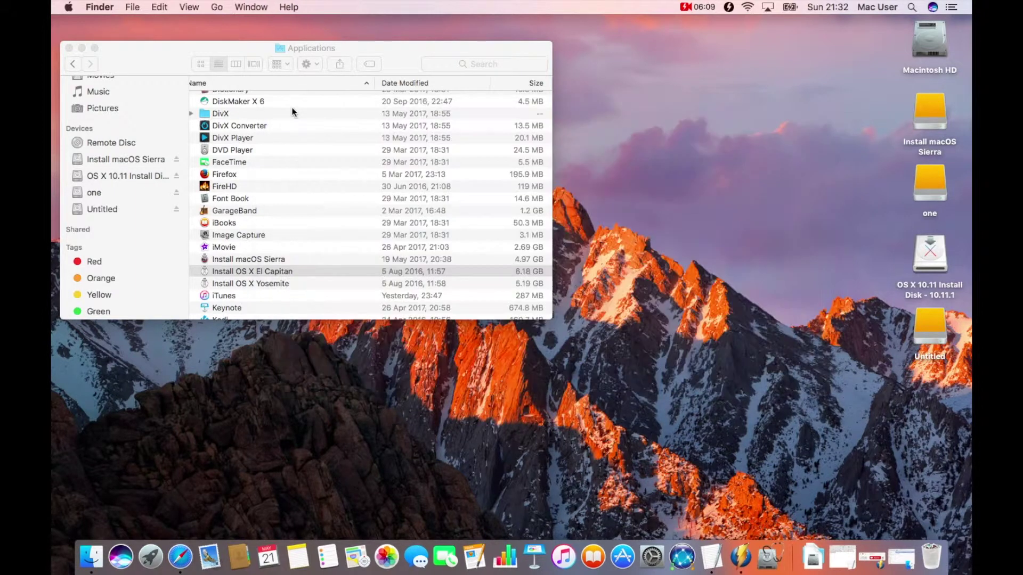
{"action": "left_click", "coordinate": [235, 101]}
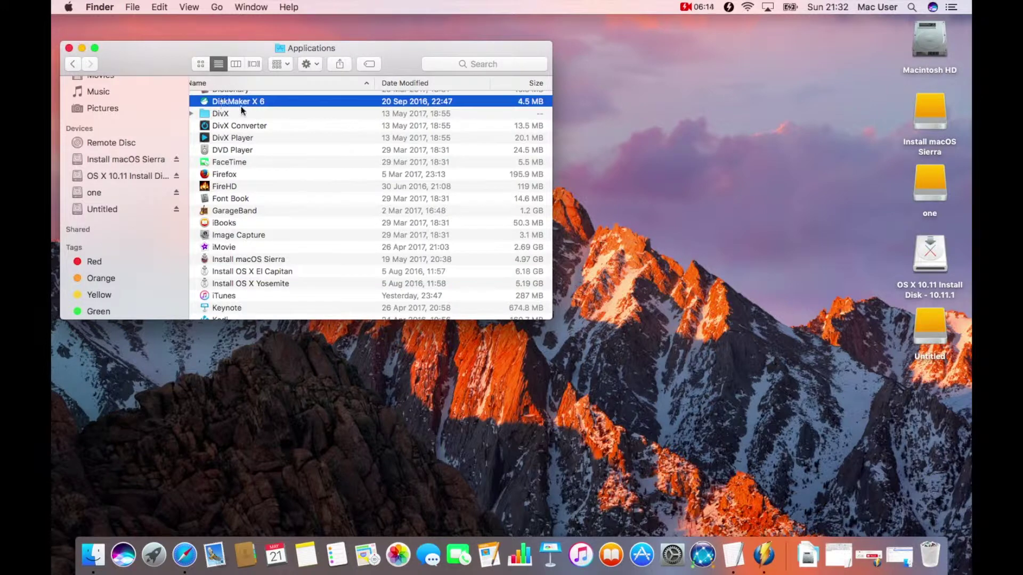
- Check the Untitled volume's info, then launch DiskMaker X 6 from Applications
{"action": "left_click", "coordinate": [926, 326]}
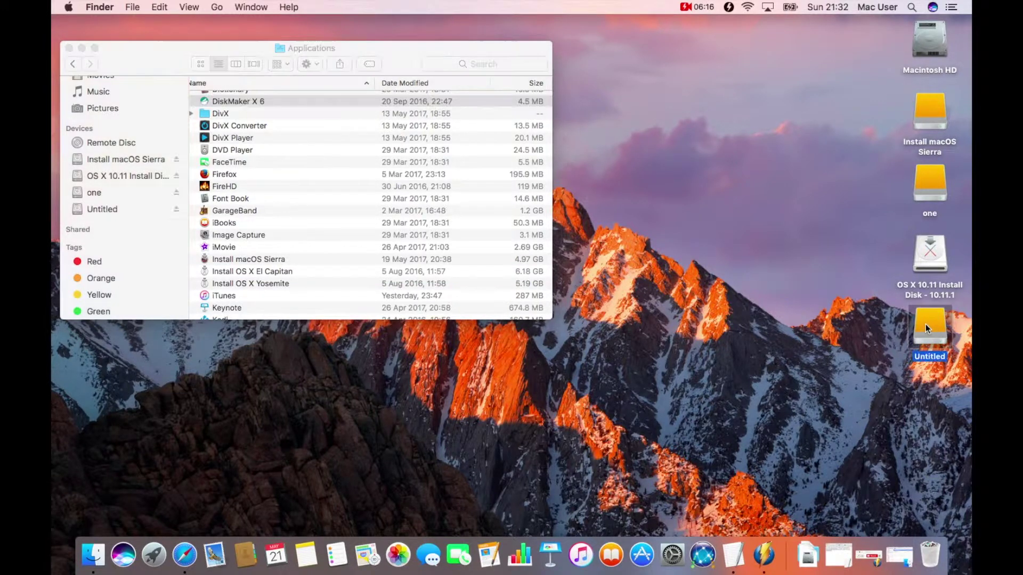
{"action": "key", "text": "super+i"}
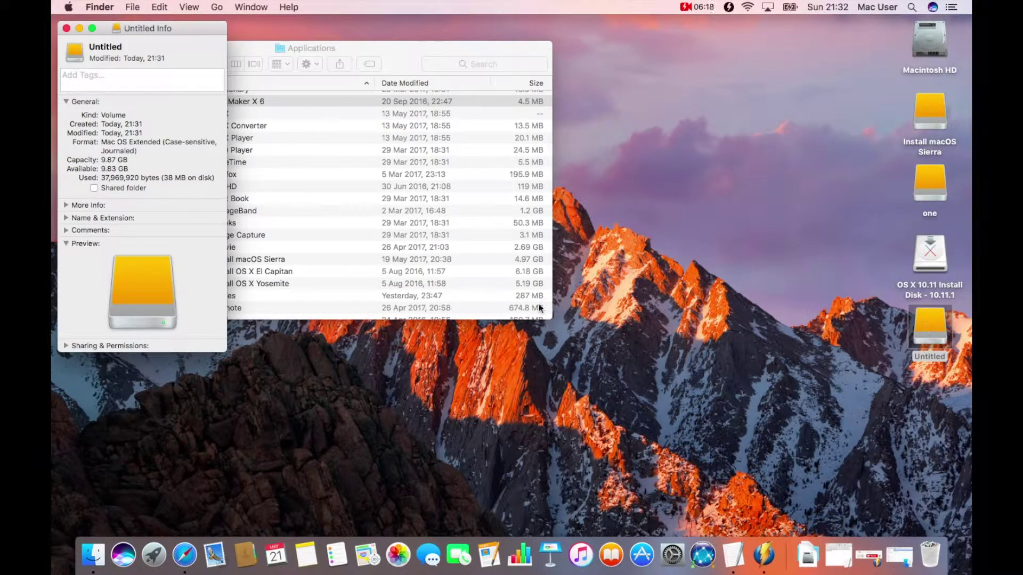
{"action": "left_click", "coordinate": [66, 28]}
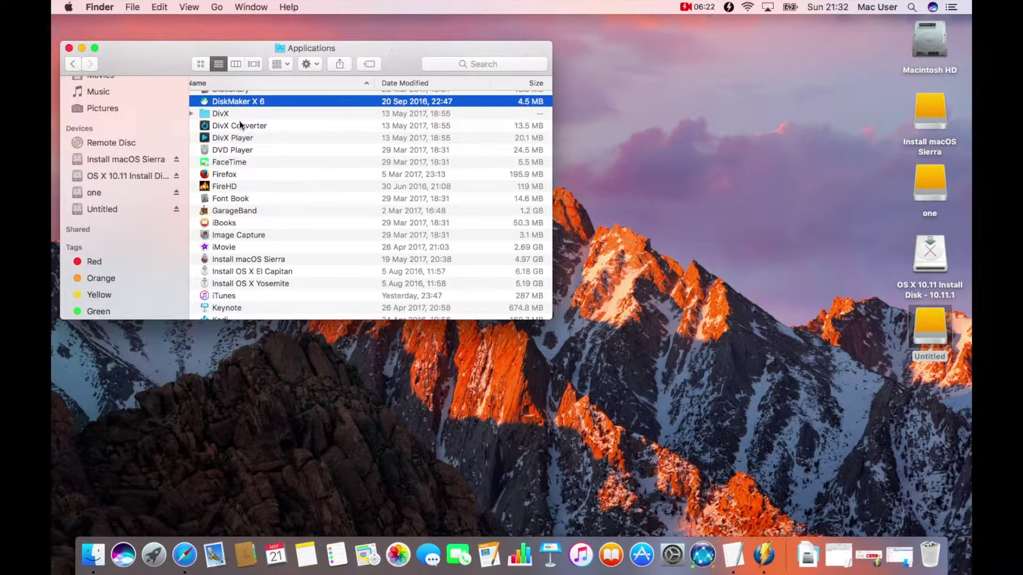
{"action": "double_click", "coordinate": [233, 102]}
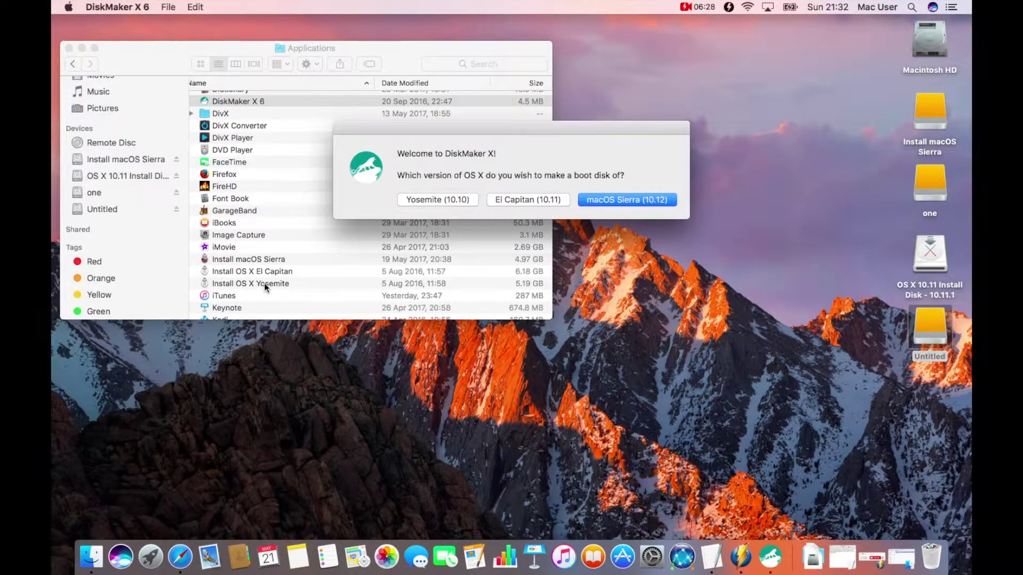
- Choose Yosemite (10.10) from the Applications installer, target the Untitled partition, and agree to erase it
{"action": "left_click", "coordinate": [419, 201]}
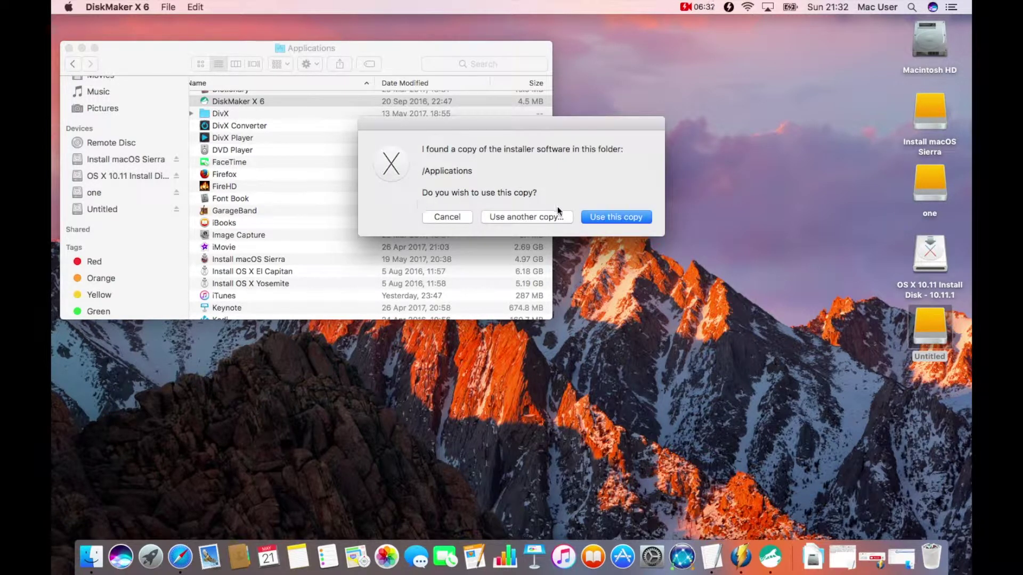
{"action": "left_click", "coordinate": [615, 218]}
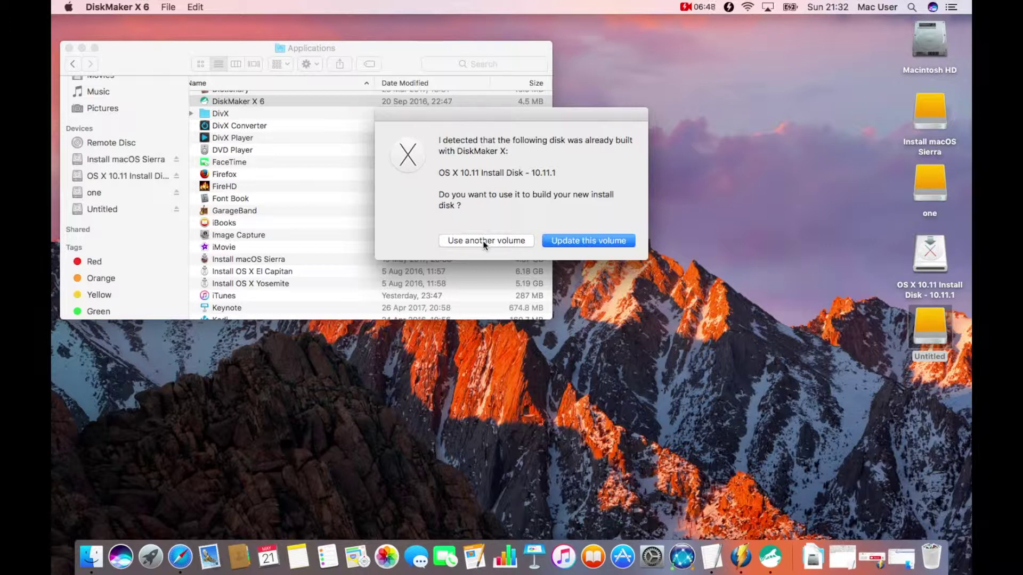
{"action": "left_click", "coordinate": [483, 241]}
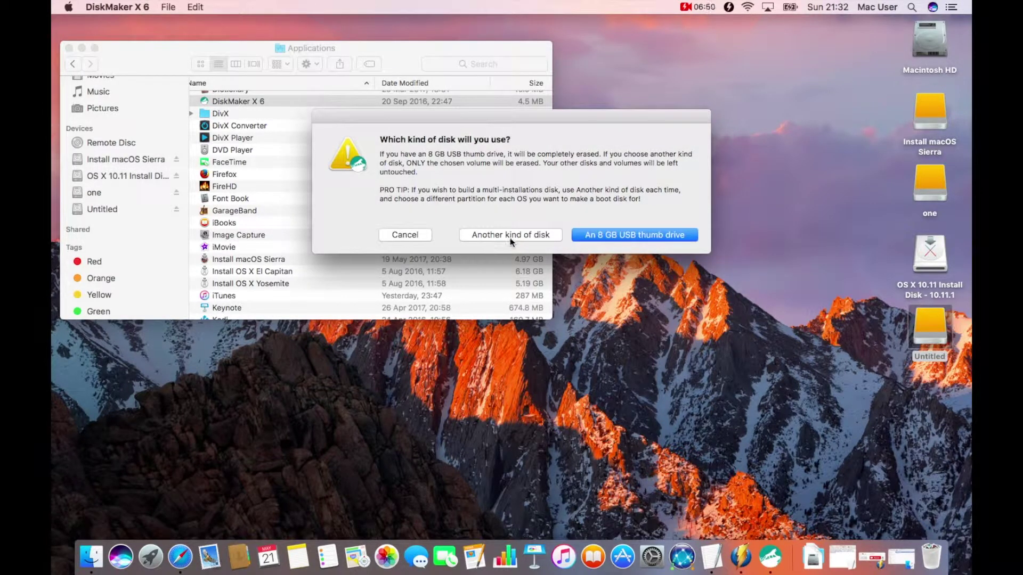
{"action": "left_click", "coordinate": [515, 235]}
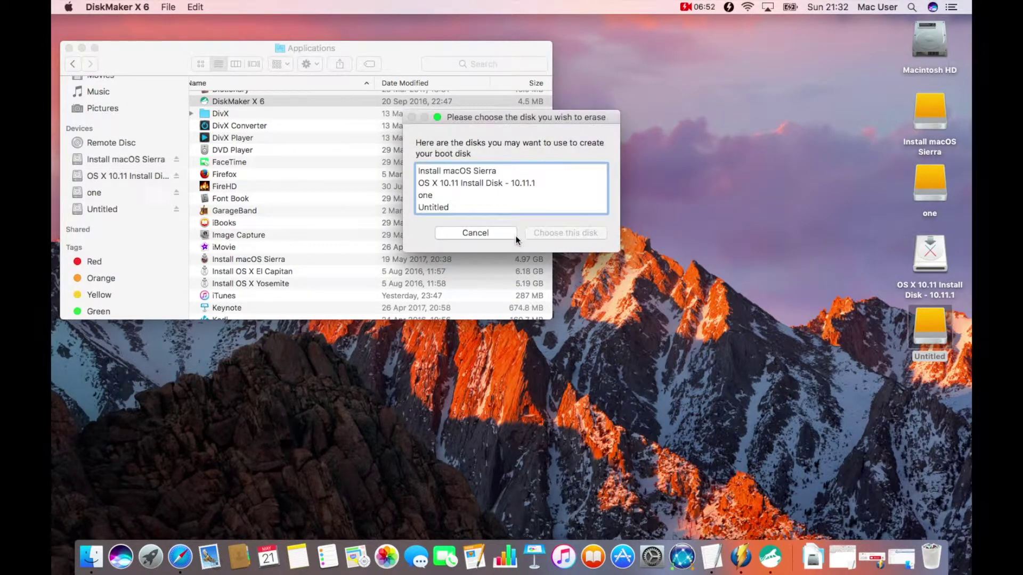
{"action": "left_click", "coordinate": [429, 207]}
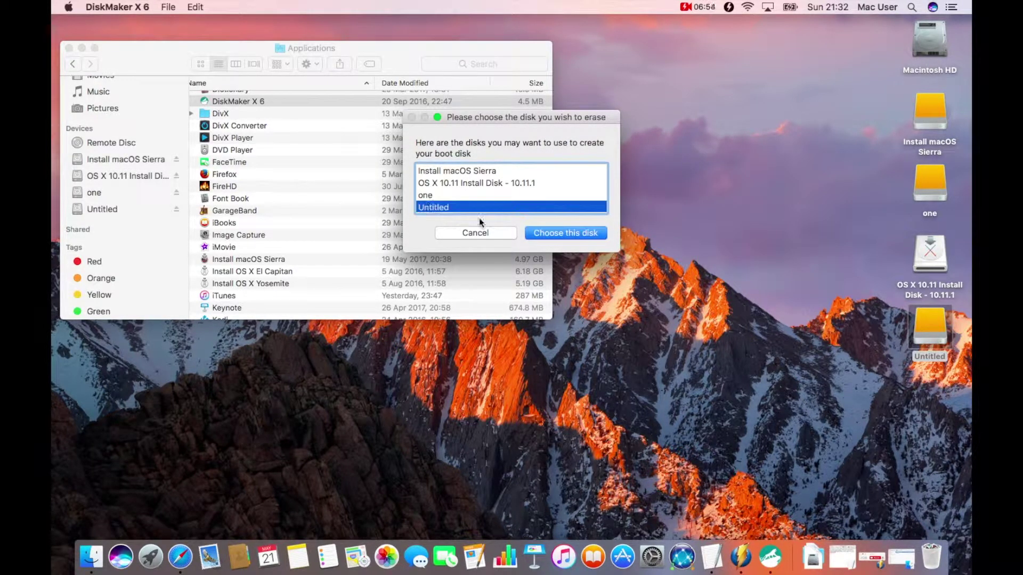
{"action": "left_click", "coordinate": [571, 233]}
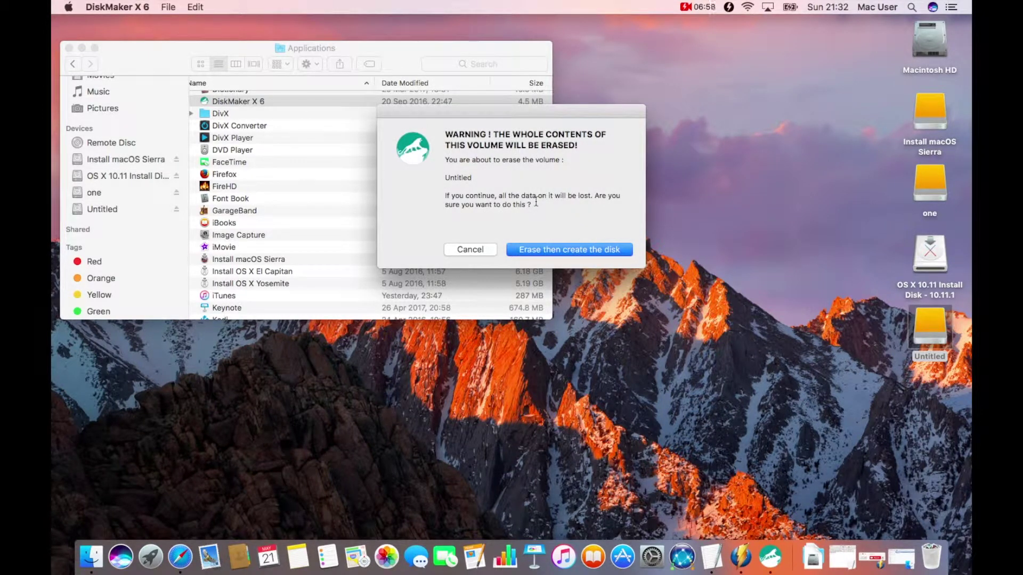
{"action": "left_click", "coordinate": [552, 250]}
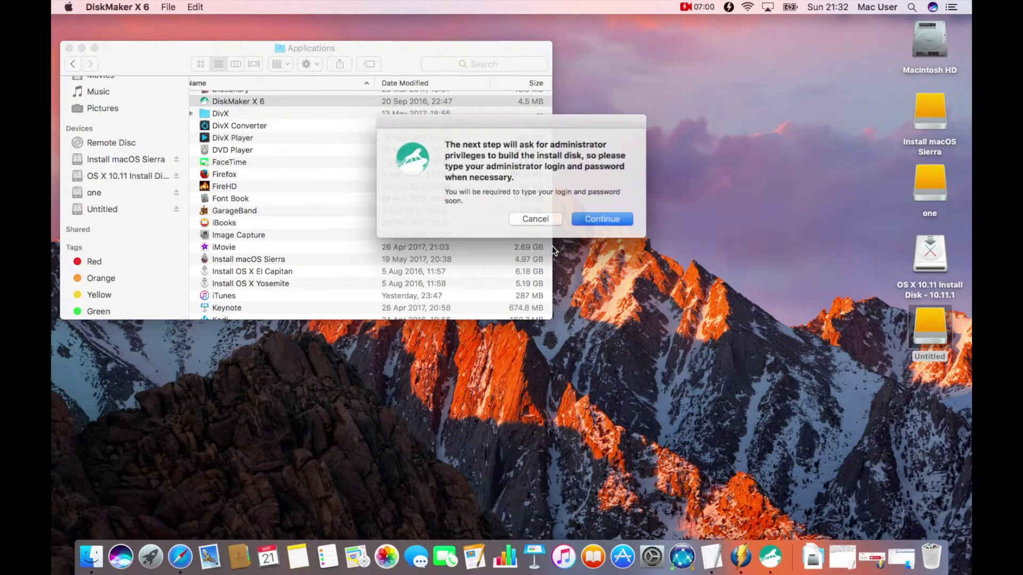
{"action": "left_click", "coordinate": [613, 225]}
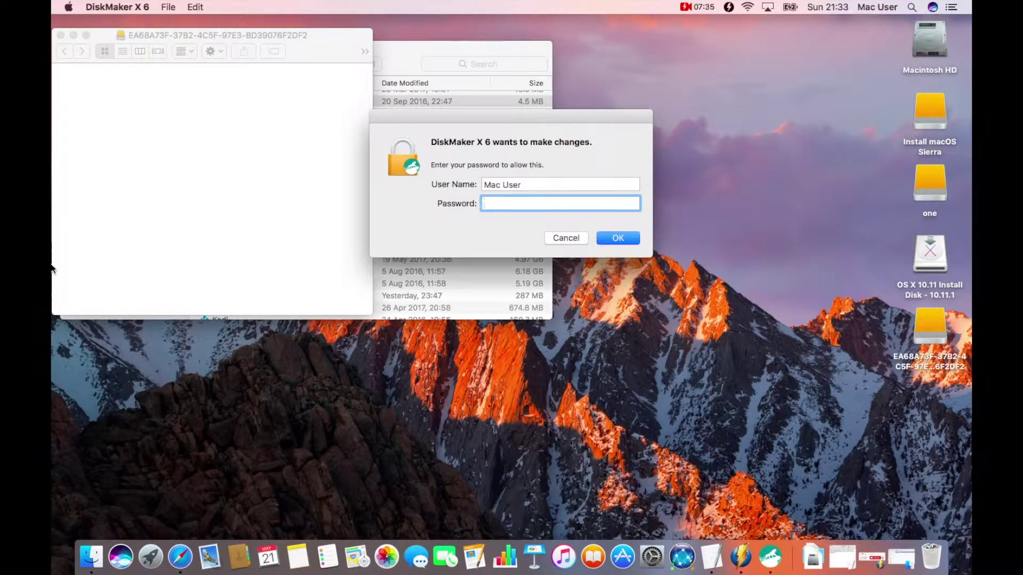
- Enter the administrator password to build OS X 10.10 Install Disk - 10.10.2
{"action": "type", "text": "••••••"}
{"action": "key", "text": "Return"}
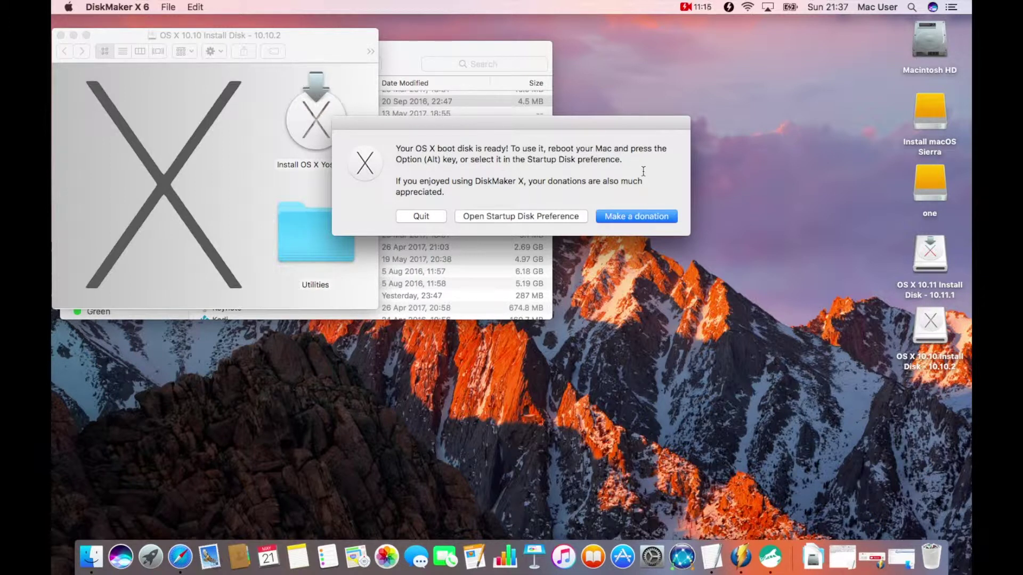
- Quit DiskMaker X, close the OS X 10.10 Install Disk window, and select the 'one' volume
{"action": "left_click_drag", "start_coordinate": [632, 160], "coordinate": [356, 148]}
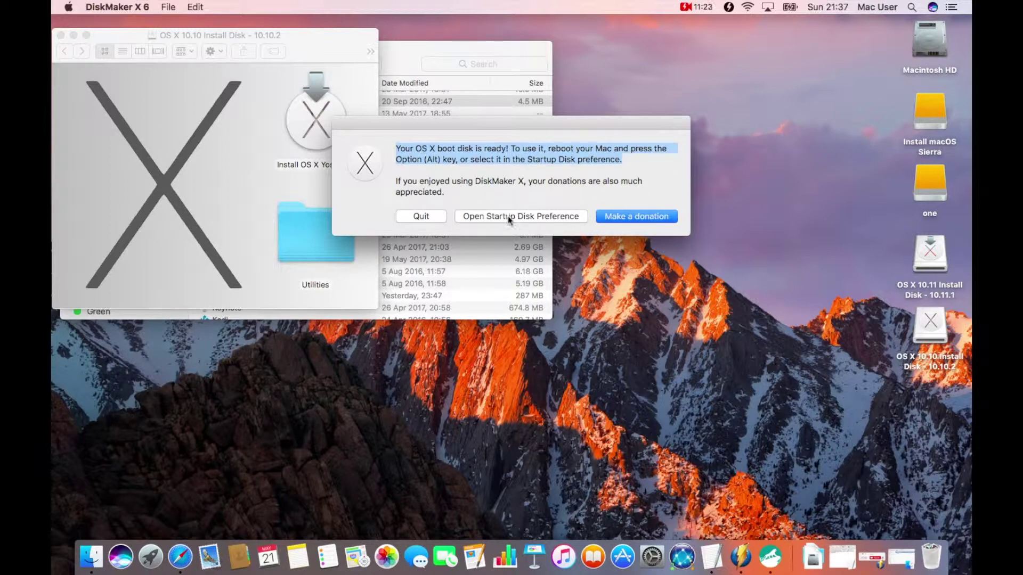
{"action": "left_click", "coordinate": [422, 216]}
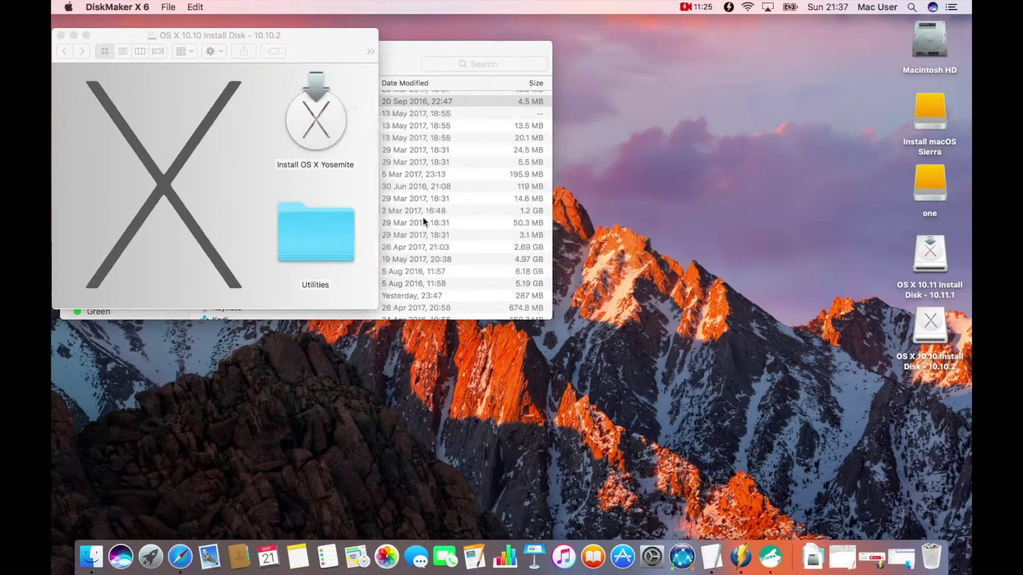
{"action": "left_click", "coordinate": [61, 35]}
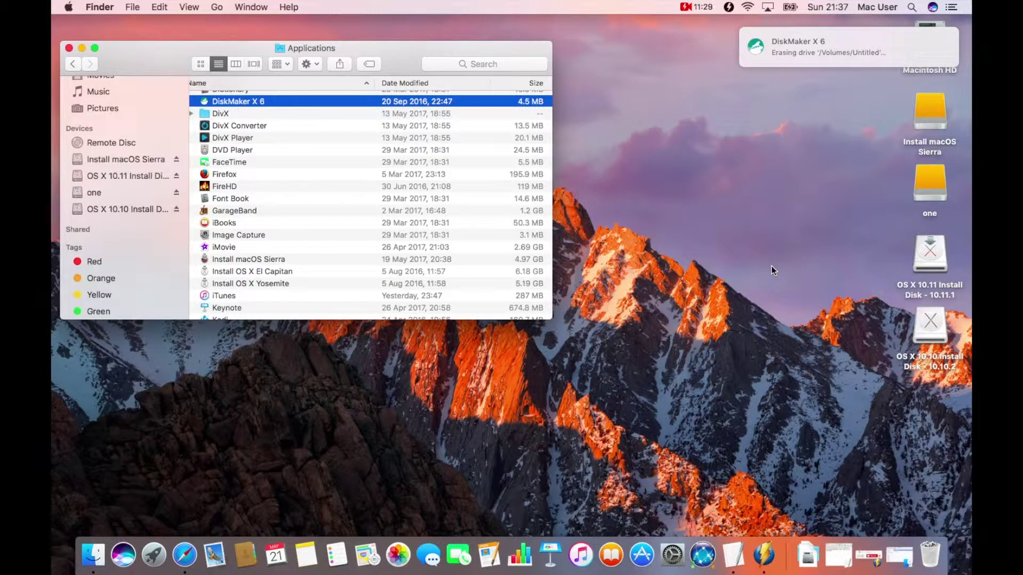
{"action": "left_click", "coordinate": [744, 219]}
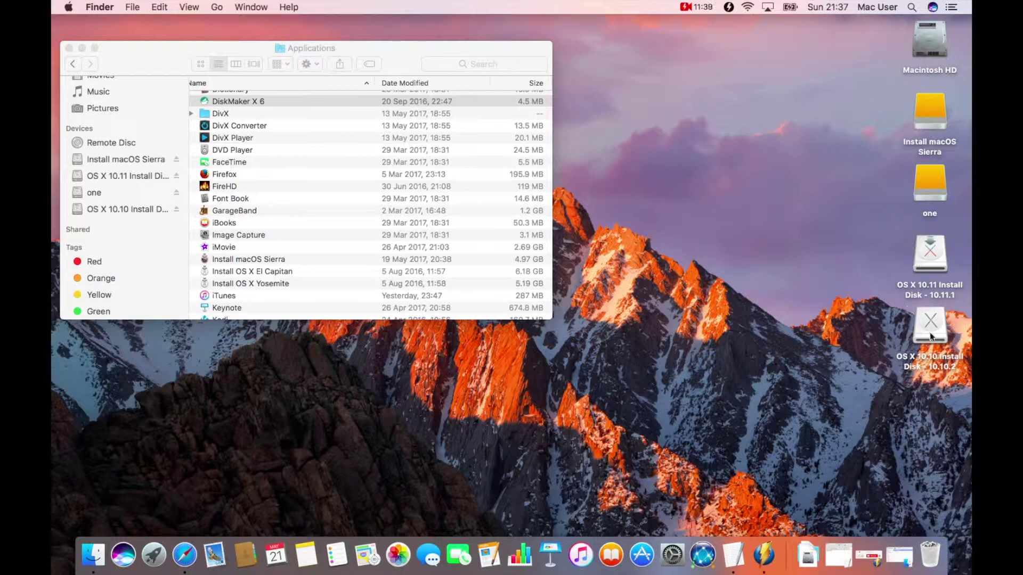
{"action": "left_click", "coordinate": [929, 181]}
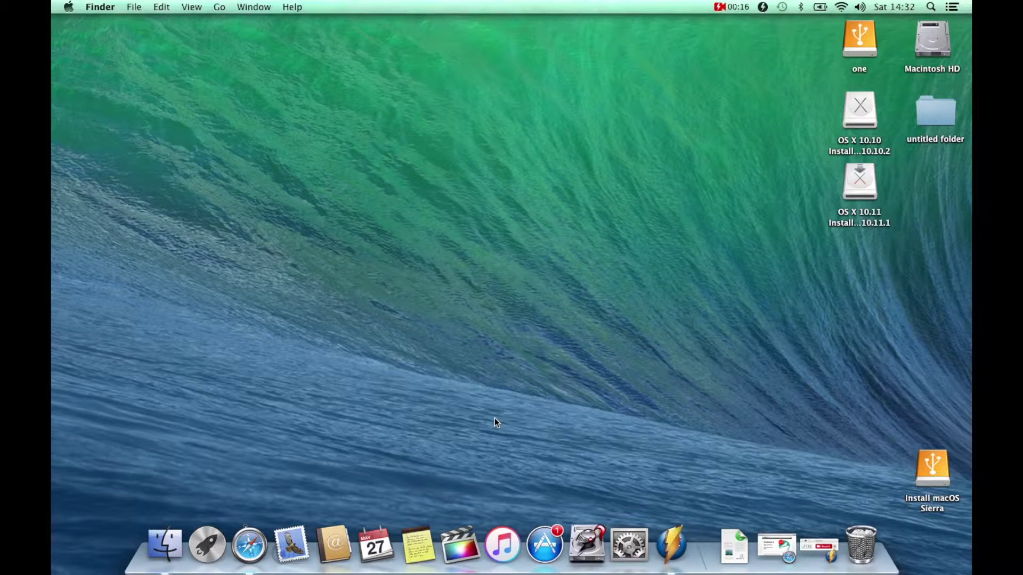
- Move the Install macOS Sierra icon beneath the OS X 10.11 installer icon on the desktop
{"action": "left_click", "coordinate": [936, 474]}
{"action": "left_click_drag", "start_coordinate": [936, 474], "coordinate": [867, 267]}
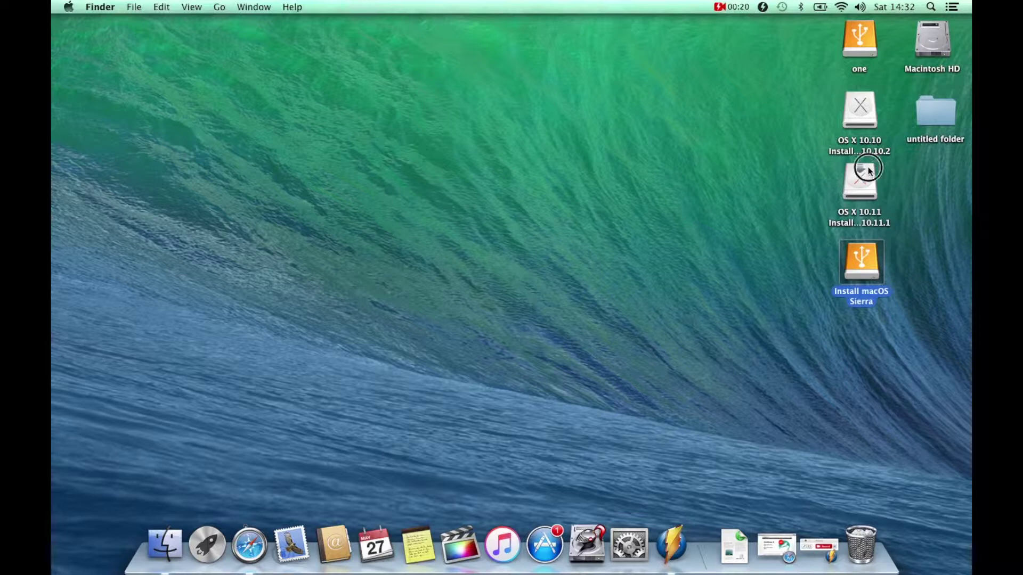
{"action": "left_click", "coordinate": [868, 172]}
{"action": "left_click", "coordinate": [858, 115]}
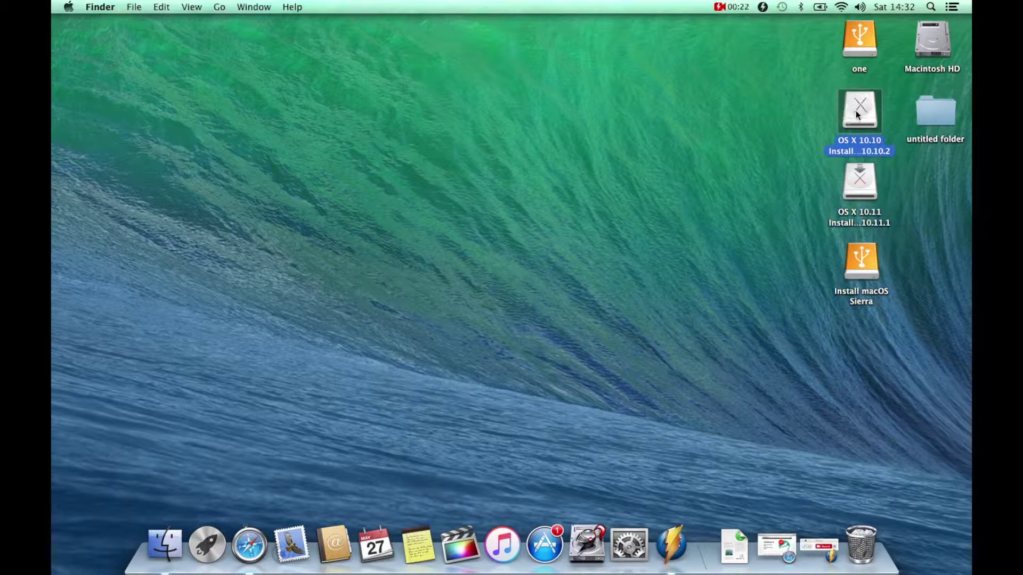
{"action": "left_click", "coordinate": [717, 167]}
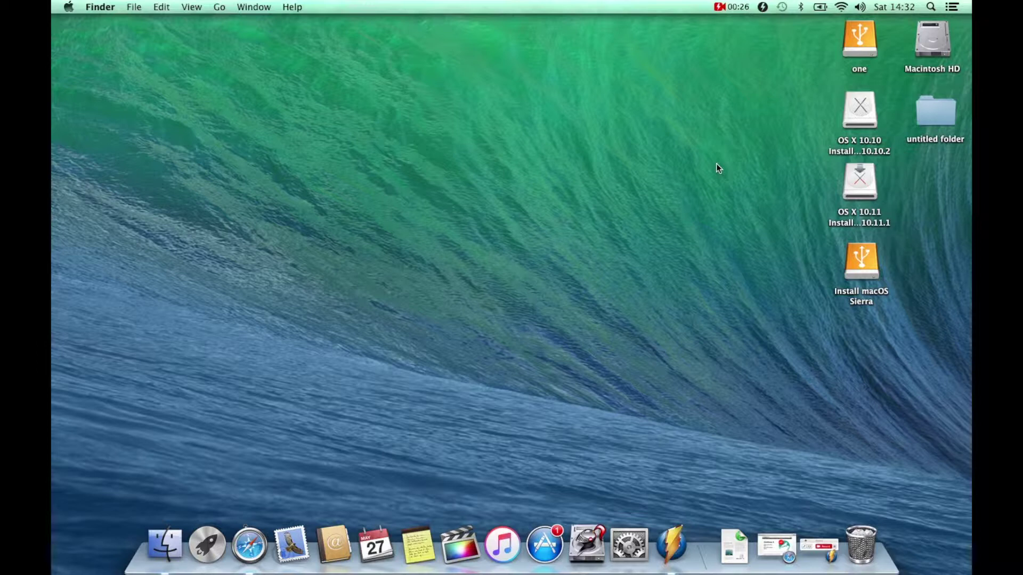
- Launch Disk Utility through a Spotlight search for 'disk'
{"action": "left_click", "coordinate": [930, 9]}
{"action": "type", "text": "disk"}
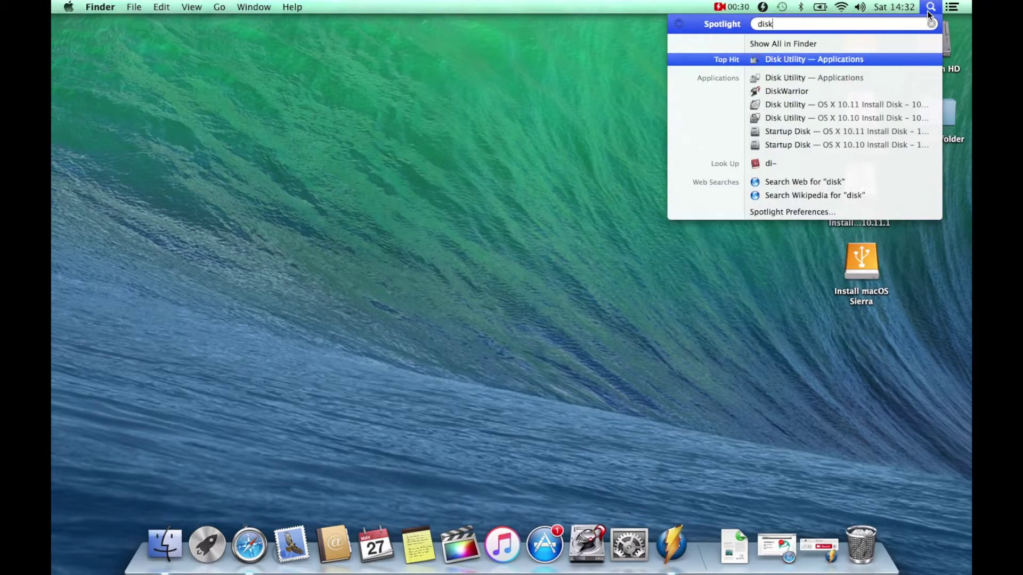
{"action": "key", "text": "Return"}
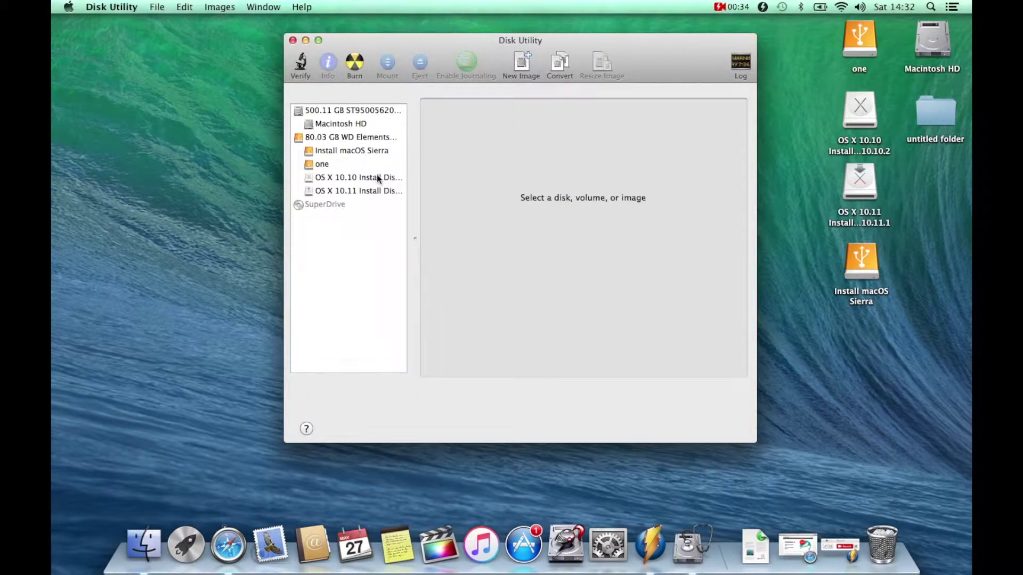
- Show the WD Elements drive's partition layout and split the 'one' partition in two
{"action": "left_click", "coordinate": [317, 164]}
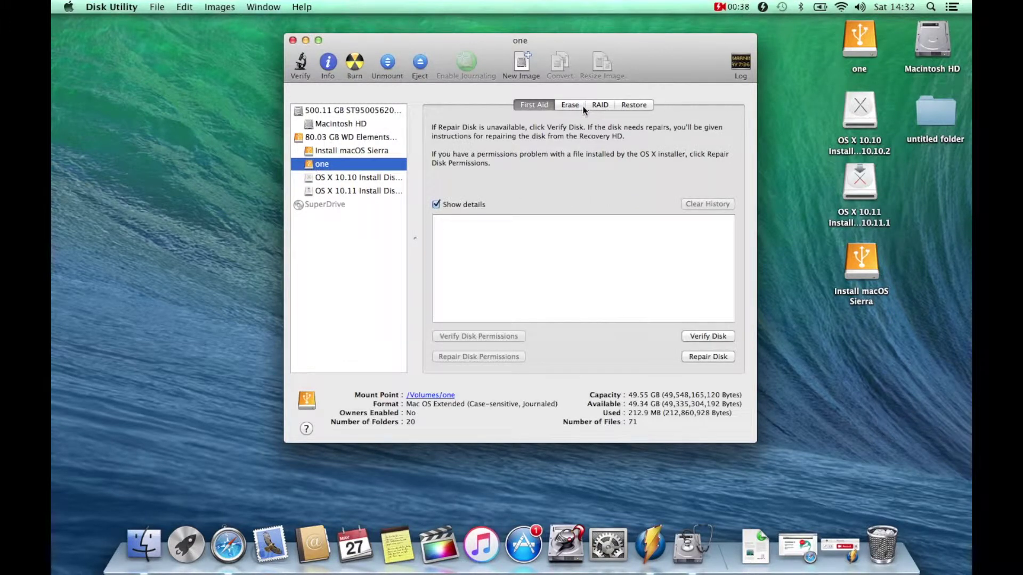
{"action": "left_click", "coordinate": [386, 138]}
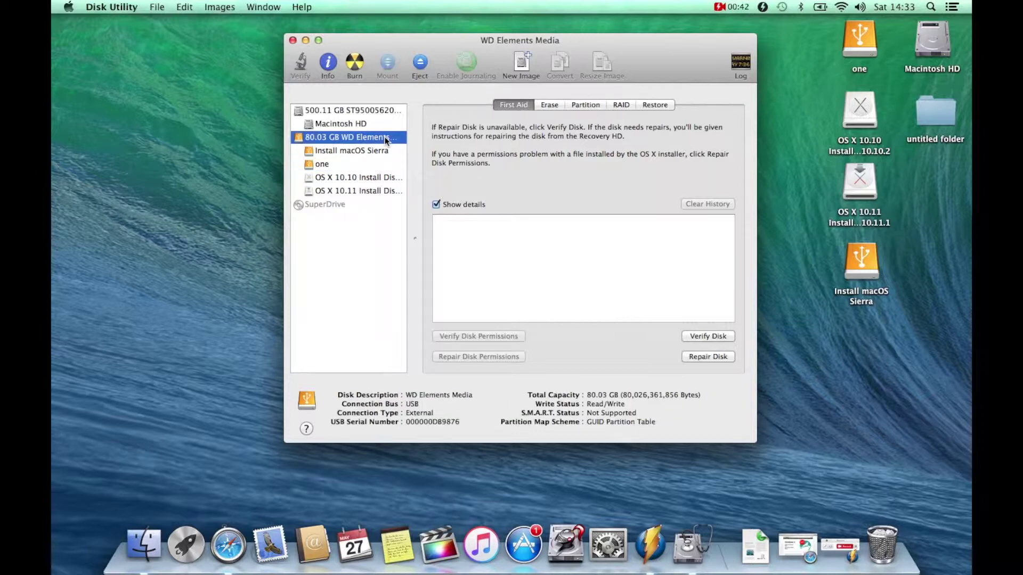
{"action": "left_click", "coordinate": [585, 105]}
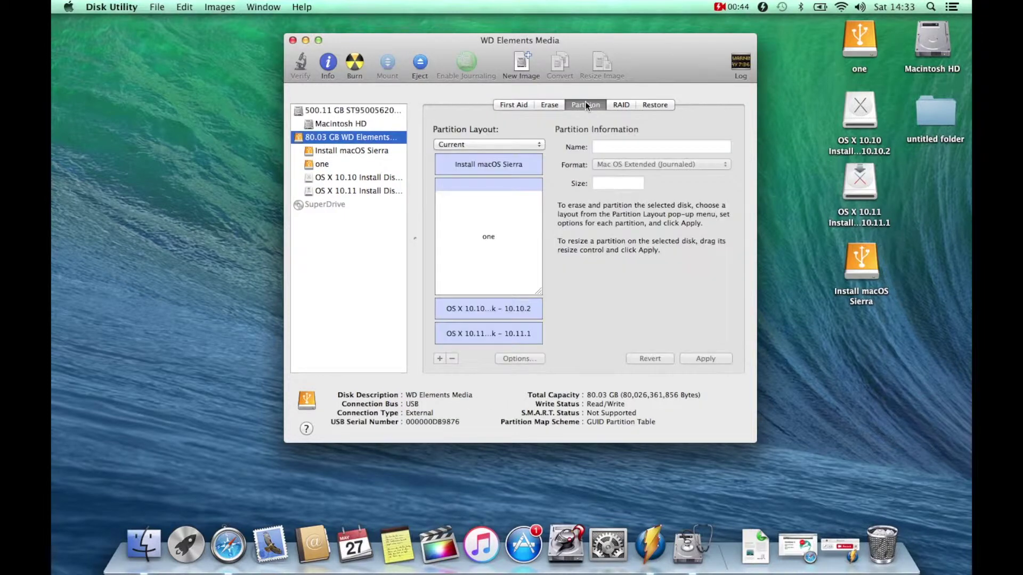
{"action": "left_click", "coordinate": [486, 239]}
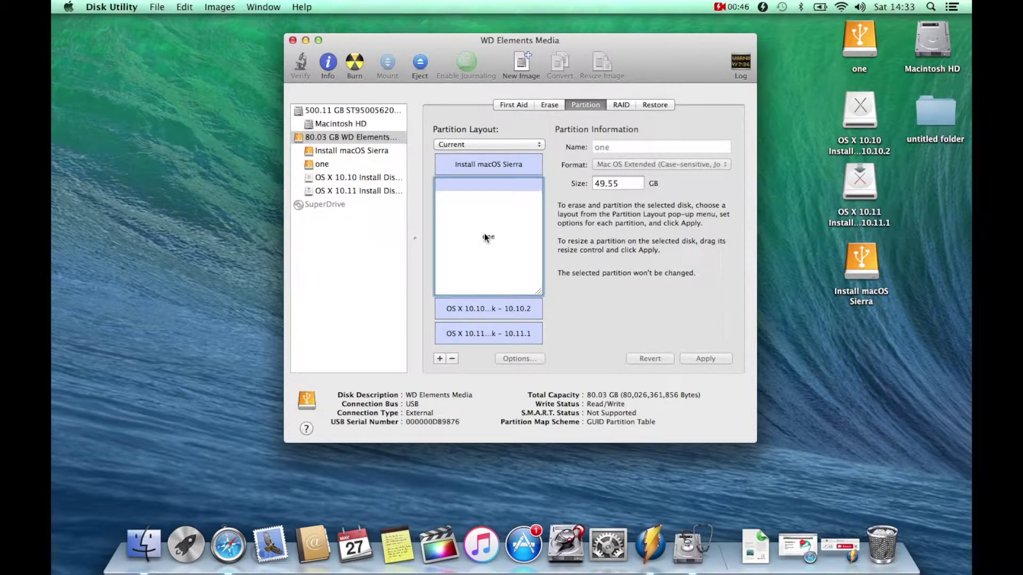
{"action": "left_click", "coordinate": [441, 358]}
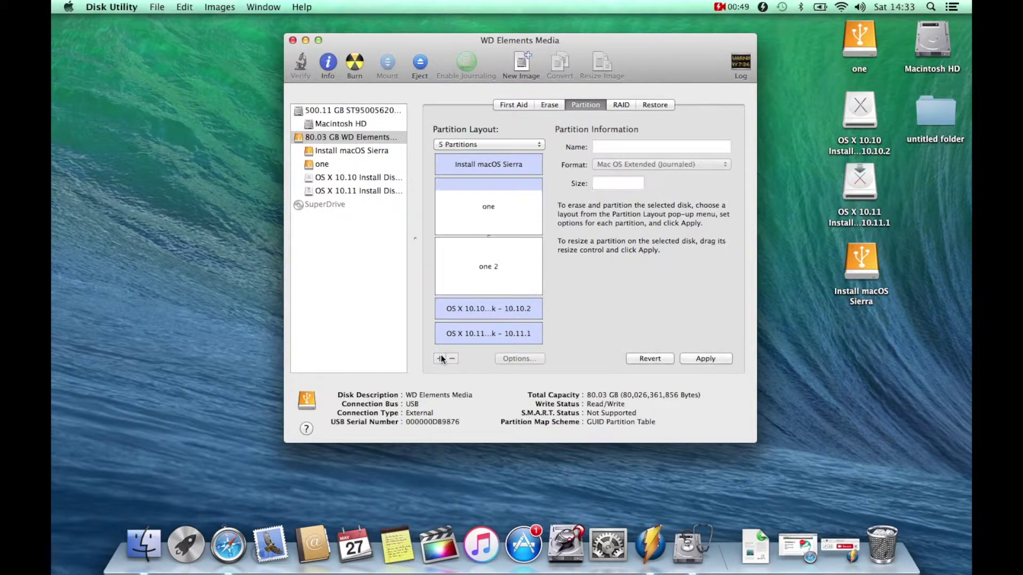
{"action": "left_click", "coordinate": [501, 207]}
{"action": "left_click", "coordinate": [504, 267]}
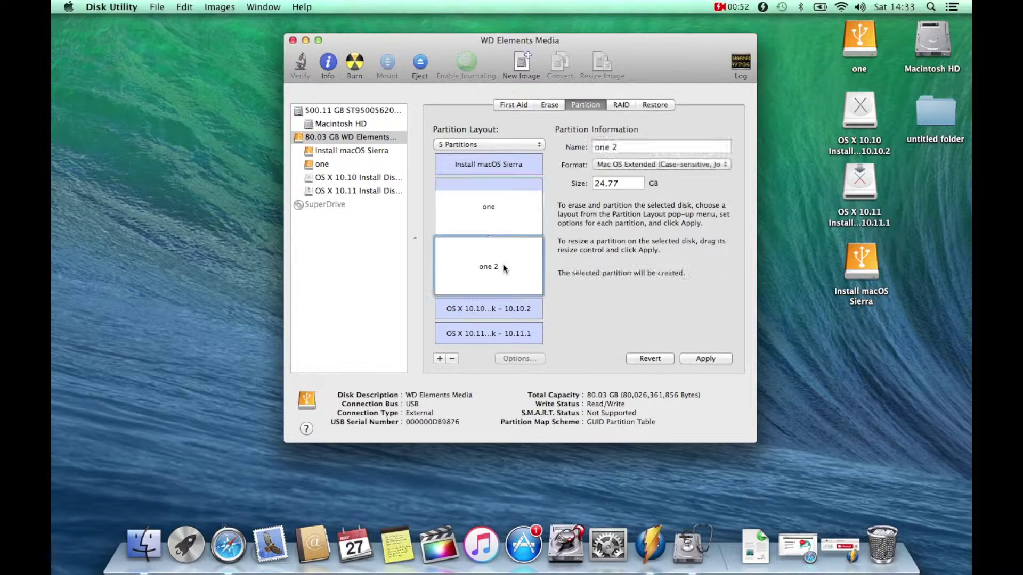
- Name the new partition 'untitled', size it 10 GB, and apply the partitioning
{"action": "triple_click", "coordinate": [628, 146]}
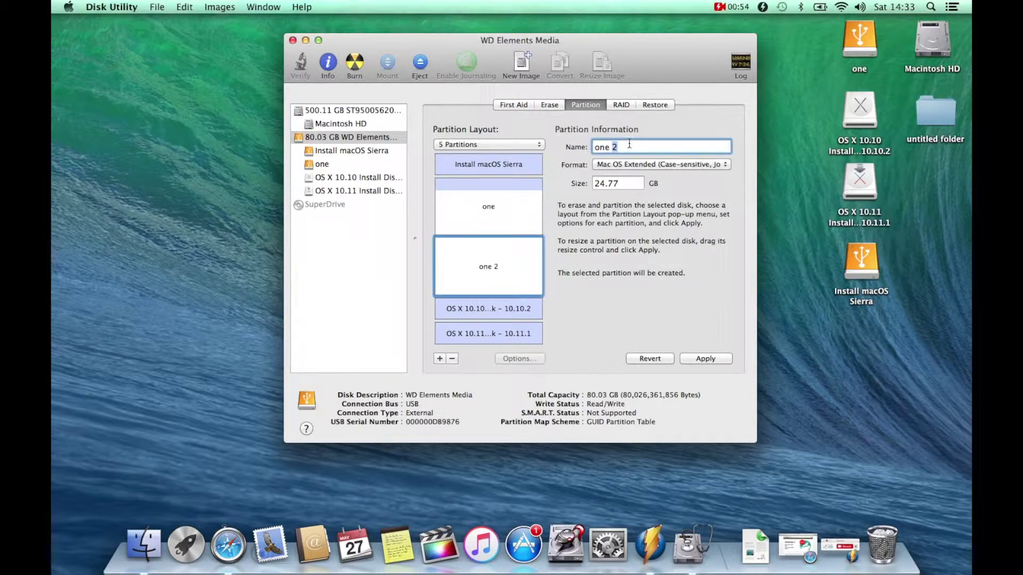
{"action": "type", "text": "untilte"}
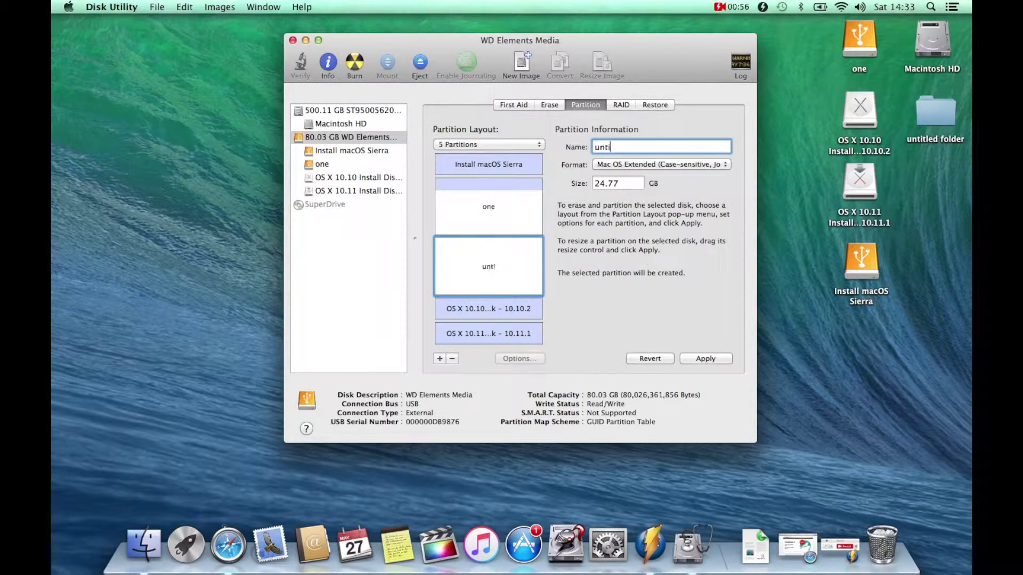
{"action": "key", "text": "BackSpace"}
{"action": "key", "text": "BackSpace"}
{"action": "key", "text": "BackSpace"}
{"action": "type", "text": "tles"}
{"action": "key", "text": "BackSpace"}
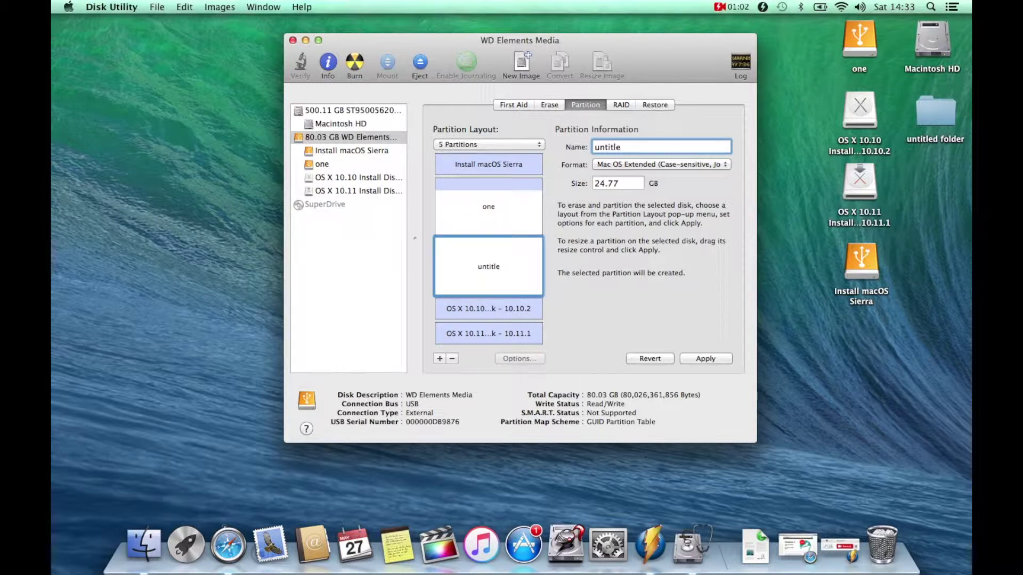
{"action": "type", "text": "d"}
{"action": "key", "text": "Tab"}
{"action": "key", "text": "Right"}
{"action": "type", "text": "10"}
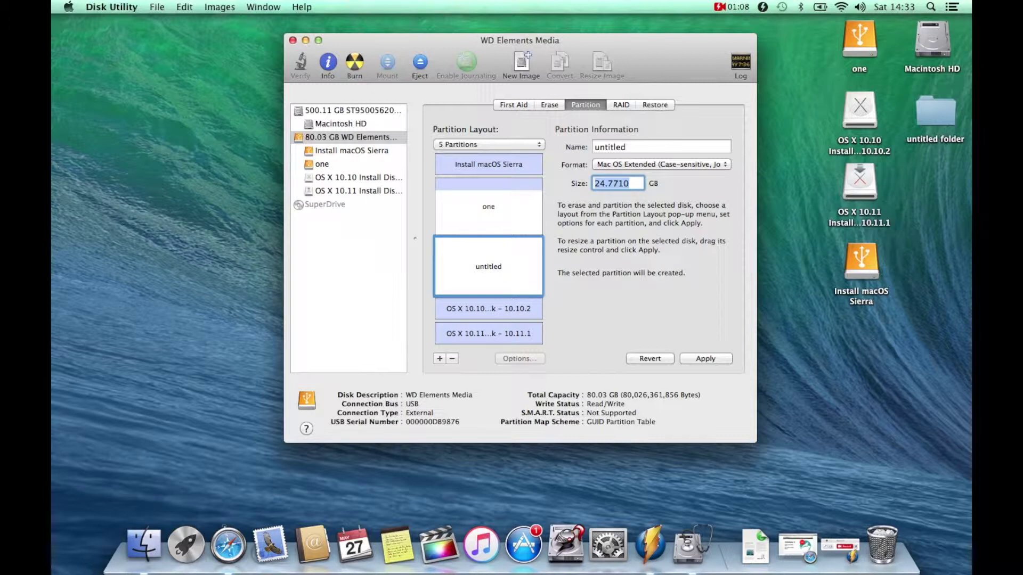
{"action": "type", "text": "10"}
{"action": "key", "text": "BackSpace"}
{"action": "key", "text": "BackSpace"}
{"action": "key", "text": "BackSpace"}
{"action": "key", "text": "BackSpace"}
{"action": "key", "text": "BackSpace"}
{"action": "key", "text": "BackSpace"}
{"action": "key", "text": "BackSpace"}
{"action": "key", "text": "BackSpace"}
{"action": "key", "text": "BackSpace"}
{"action": "type", "text": "10"}
{"action": "left_click", "coordinate": [489, 224]}
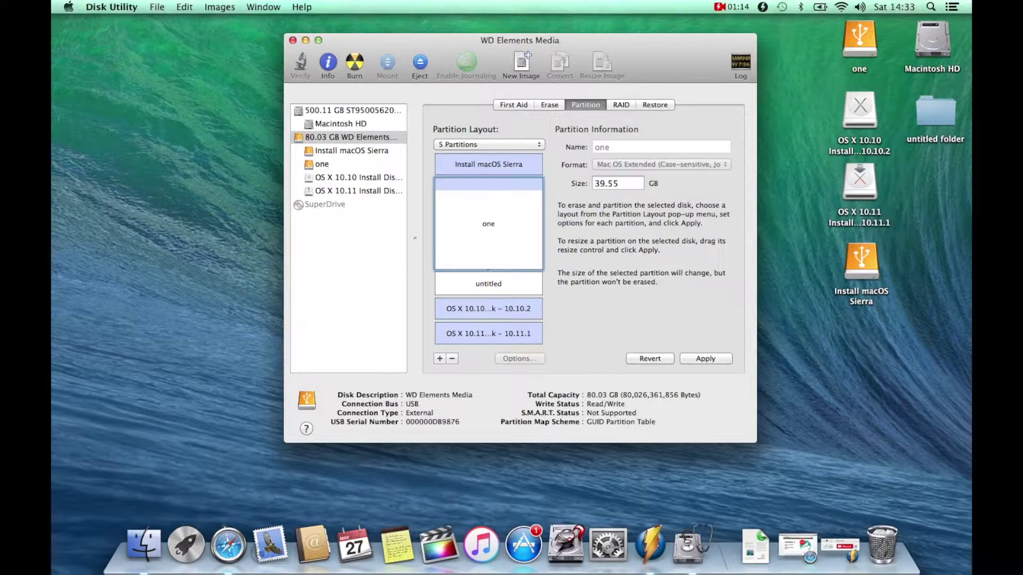
{"action": "key", "text": "Return"}
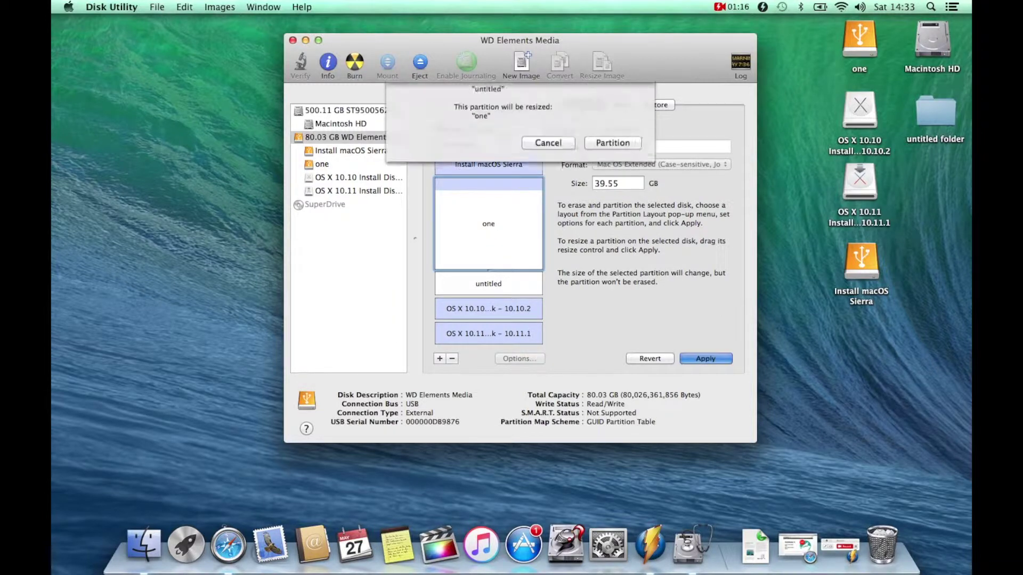
{"action": "key", "text": "Return"}
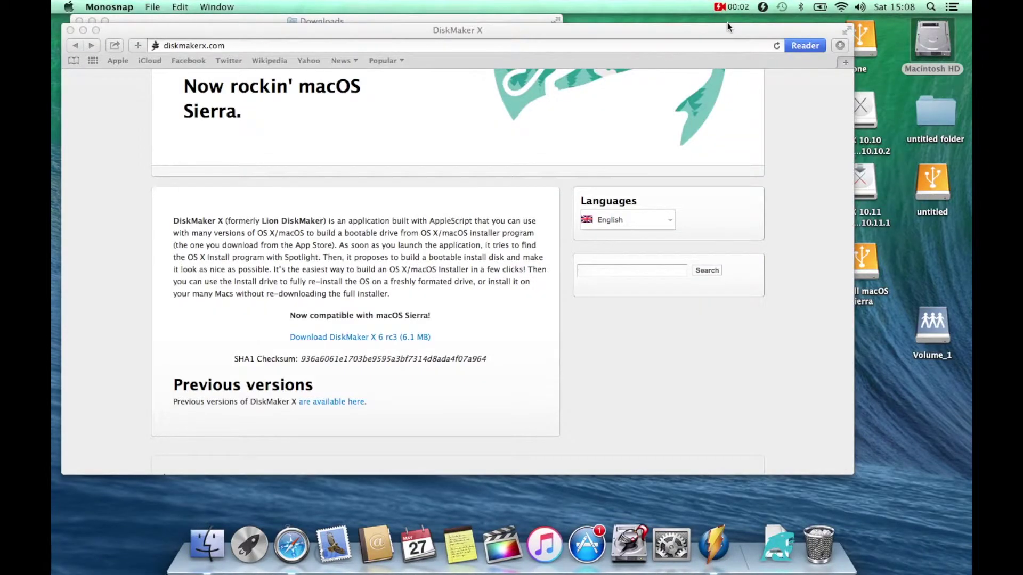
- Browse the older DiskMaker X versions on the What is DiskMaker X ? page, then bring Downloads forward
{"action": "left_click", "coordinate": [639, 343]}
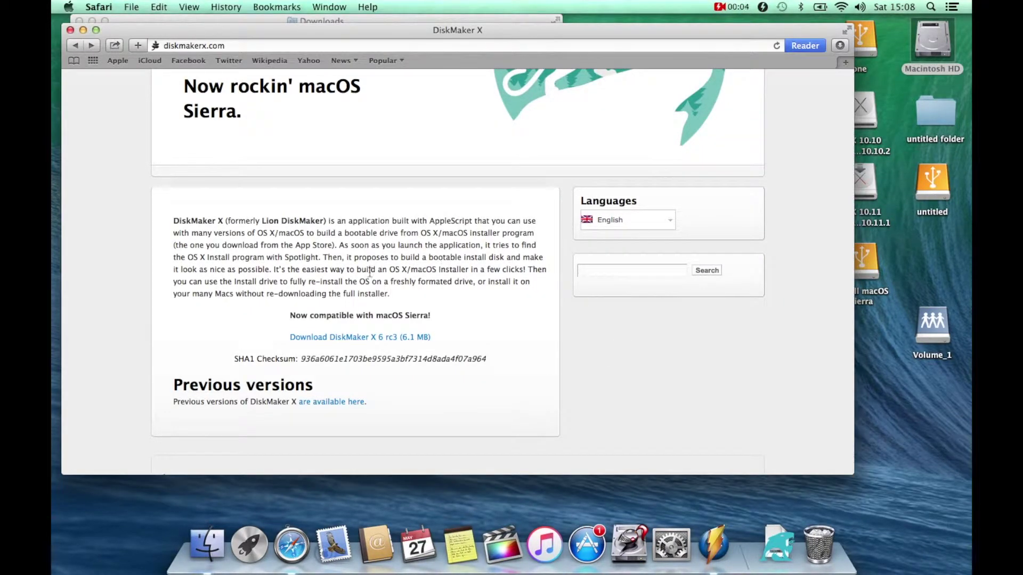
{"action": "left_click", "coordinate": [325, 402]}
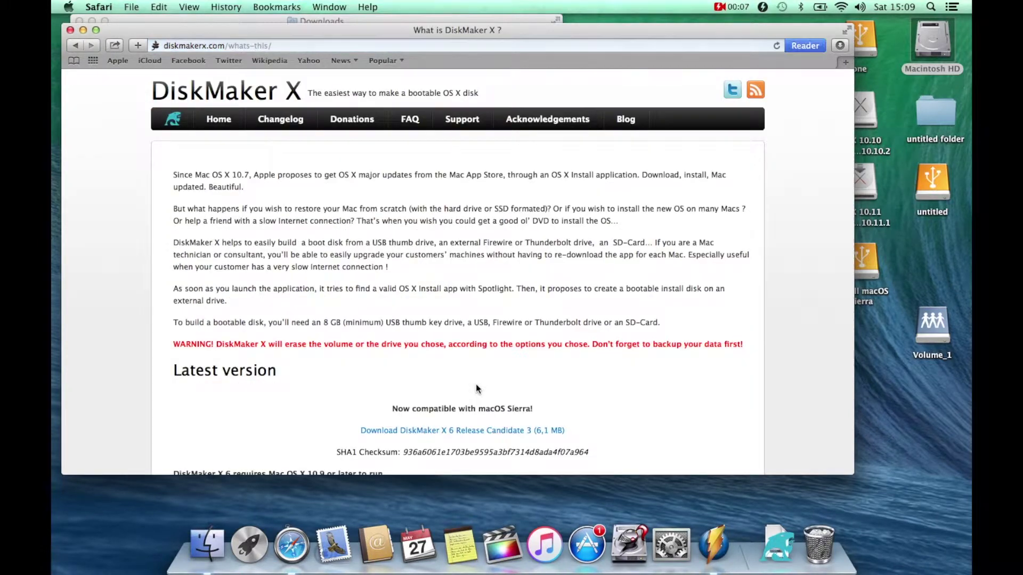
{"action": "scroll", "coordinate": [476, 388], "scroll_direction": "down", "scroll_amount": 5}
{"action": "scroll", "coordinate": [475, 388], "scroll_direction": "down", "scroll_amount": 2}
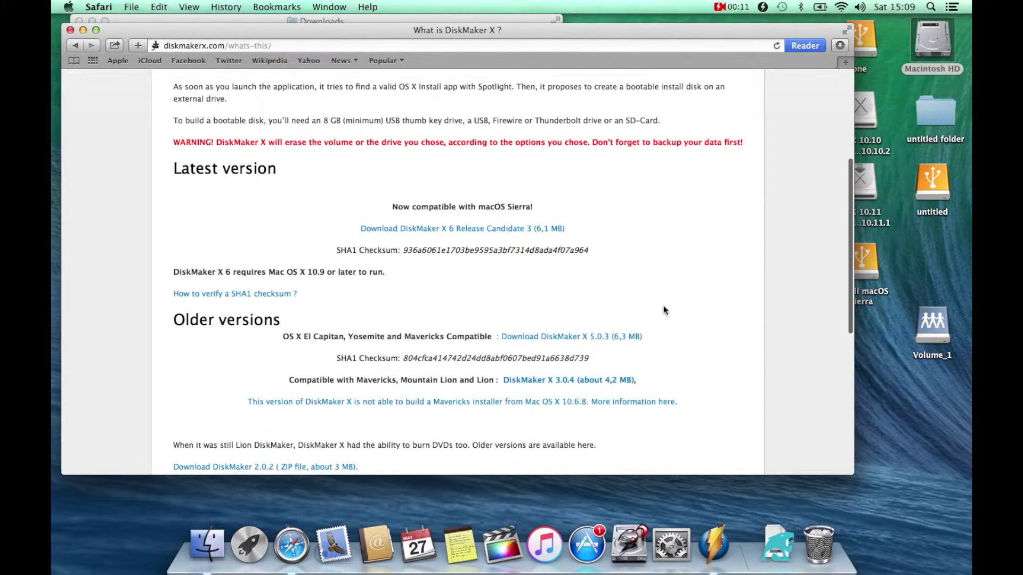
{"action": "scroll", "coordinate": [663, 310], "scroll_direction": "down", "scroll_amount": 3}
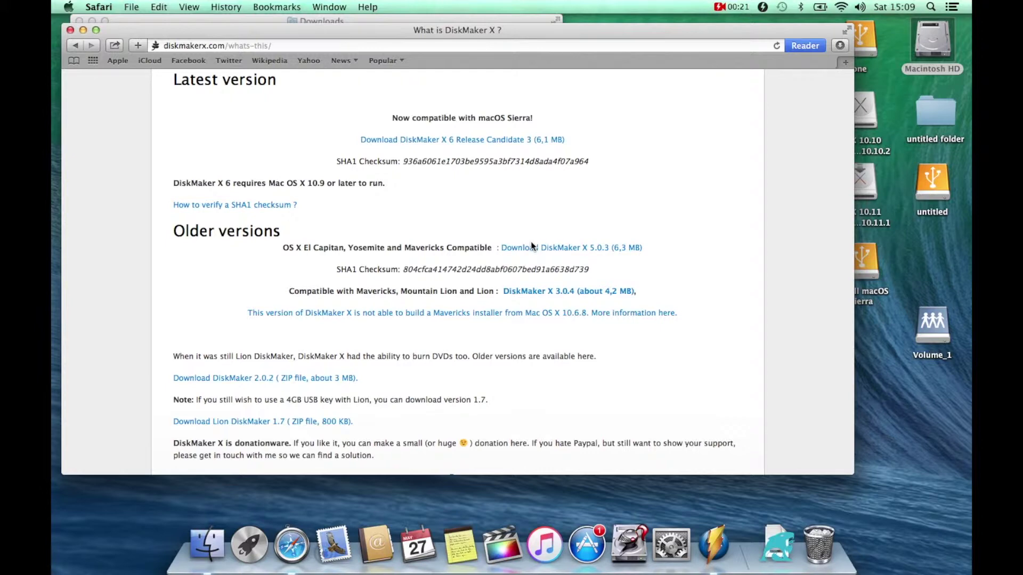
{"action": "left_click", "coordinate": [231, 18]}
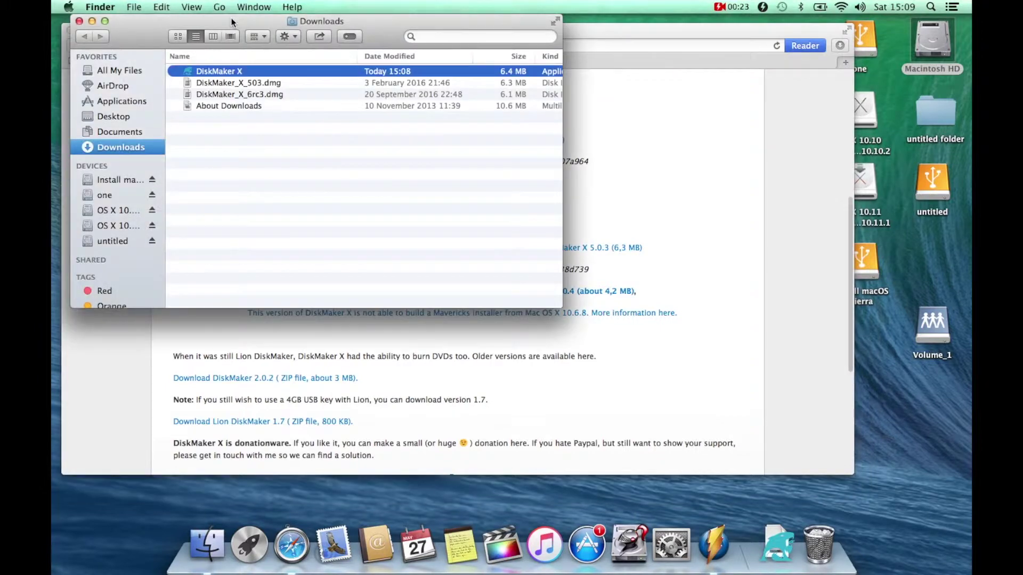
- Reposition the Downloads window and inspect DiskMaker_X_503.dmg and the DiskMaker X app
{"action": "left_click_drag", "start_coordinate": [223, 18], "coordinate": [810, 145]}
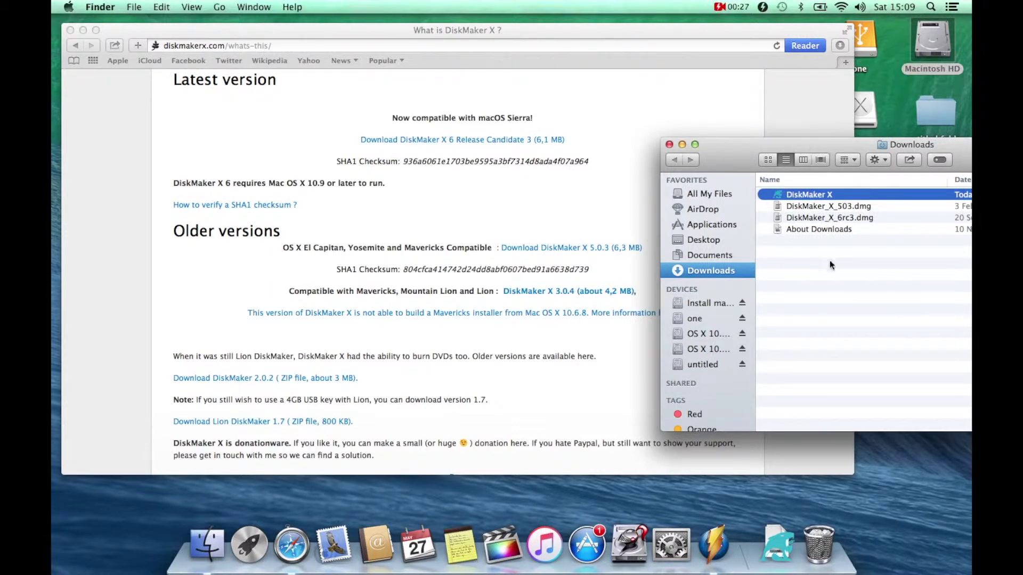
{"action": "left_click", "coordinate": [827, 207]}
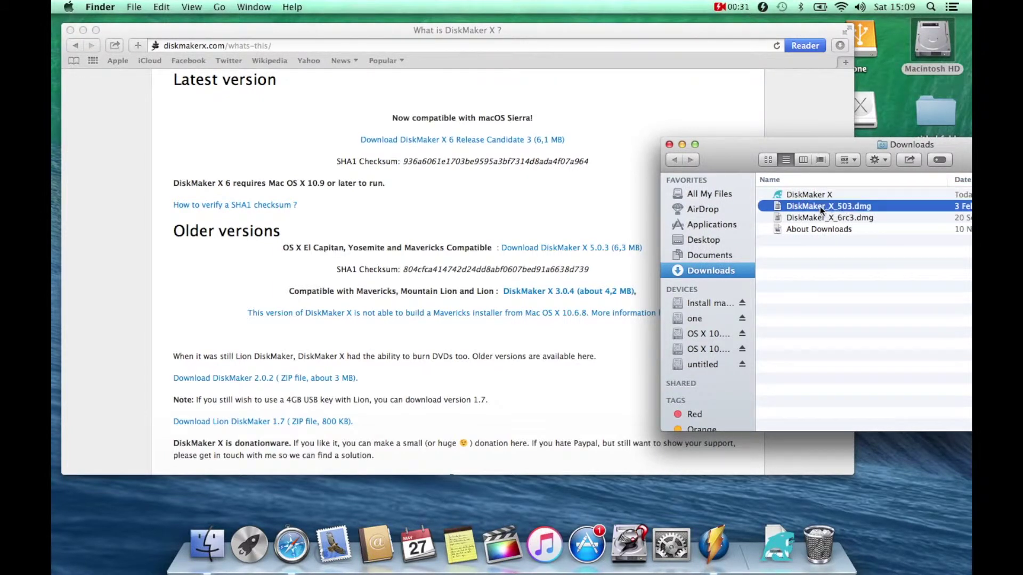
{"action": "left_click", "coordinate": [865, 246]}
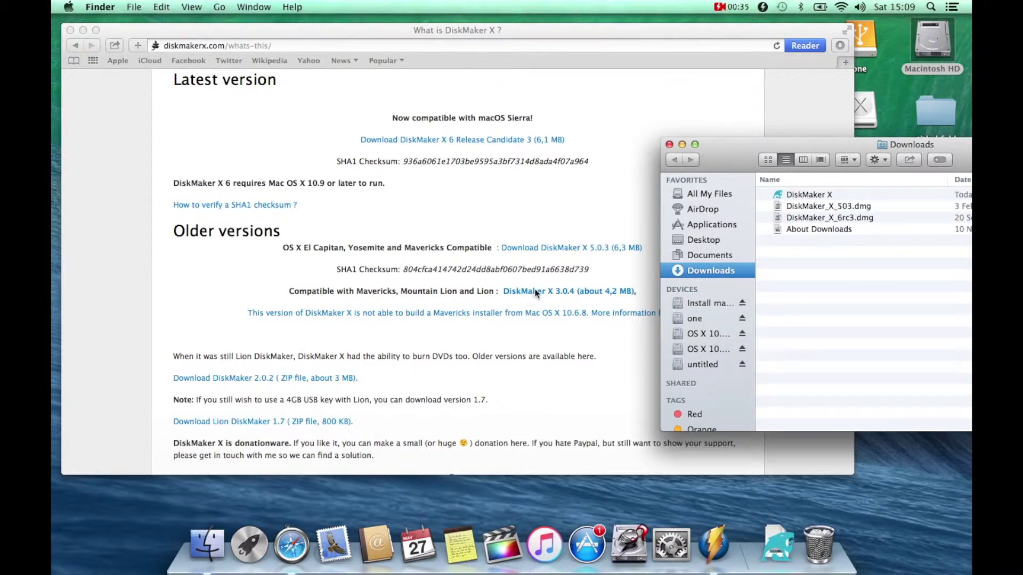
{"action": "left_click", "coordinate": [797, 197]}
{"action": "left_click_drag", "start_coordinate": [733, 156], "coordinate": [555, 200]}
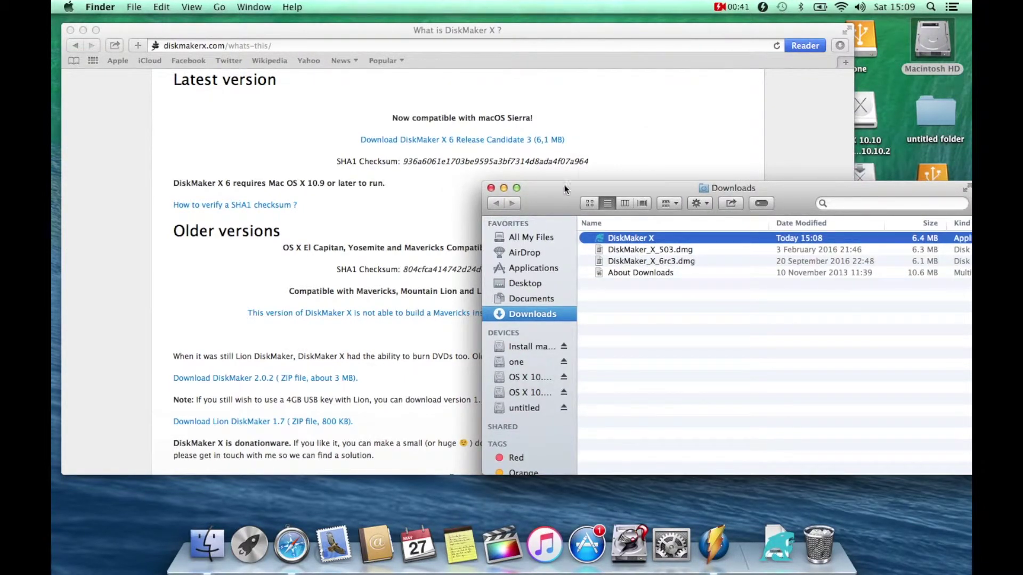
- Open Macintosh HD's Applications folder and select the Lion and Mountain Lion installers
{"action": "double_click", "coordinate": [932, 44]}
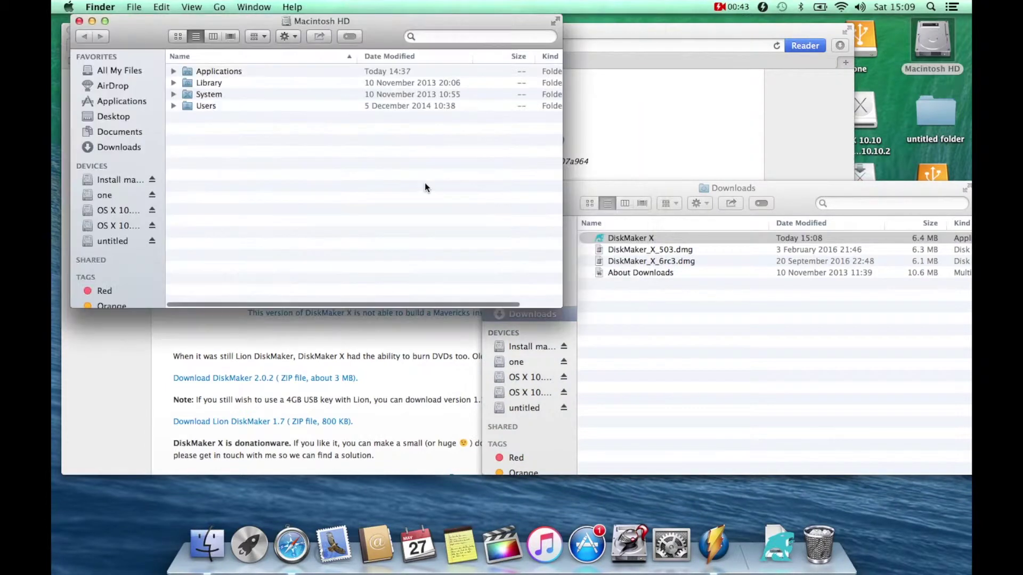
{"action": "left_click", "coordinate": [120, 101]}
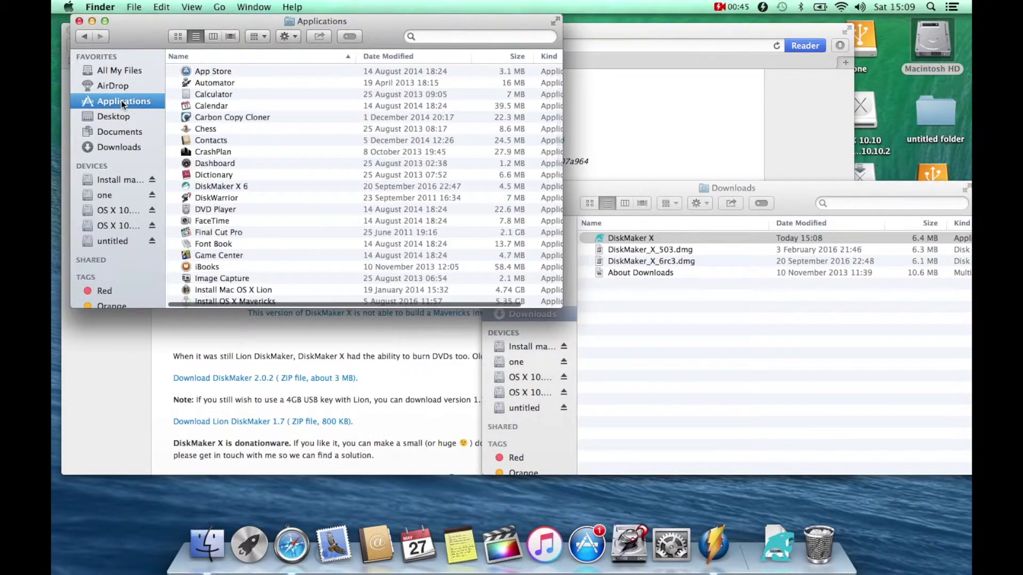
{"action": "scroll", "coordinate": [235, 276], "scroll_direction": "down", "scroll_amount": 5}
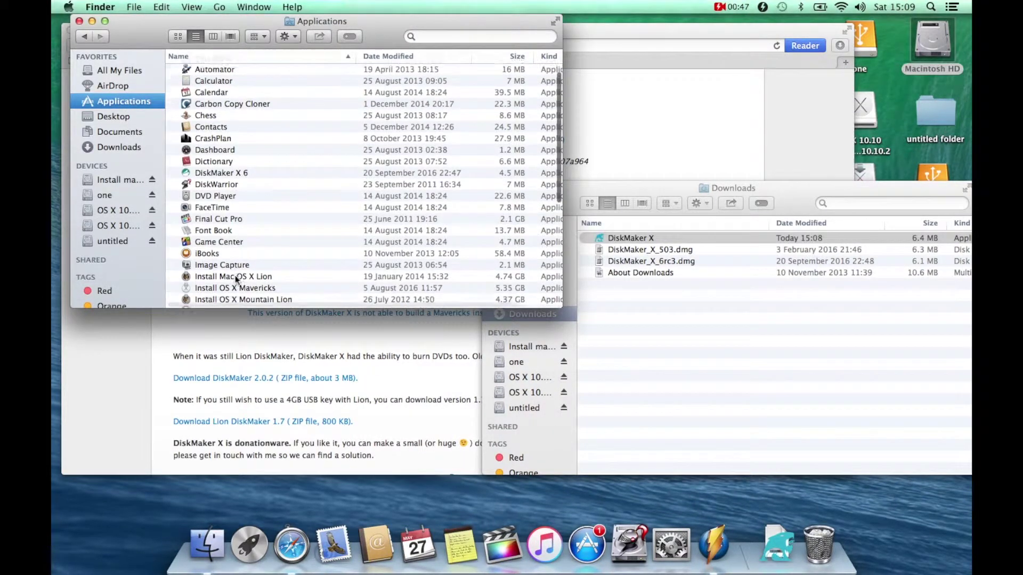
{"action": "scroll", "coordinate": [235, 276], "scroll_direction": "down", "scroll_amount": 2}
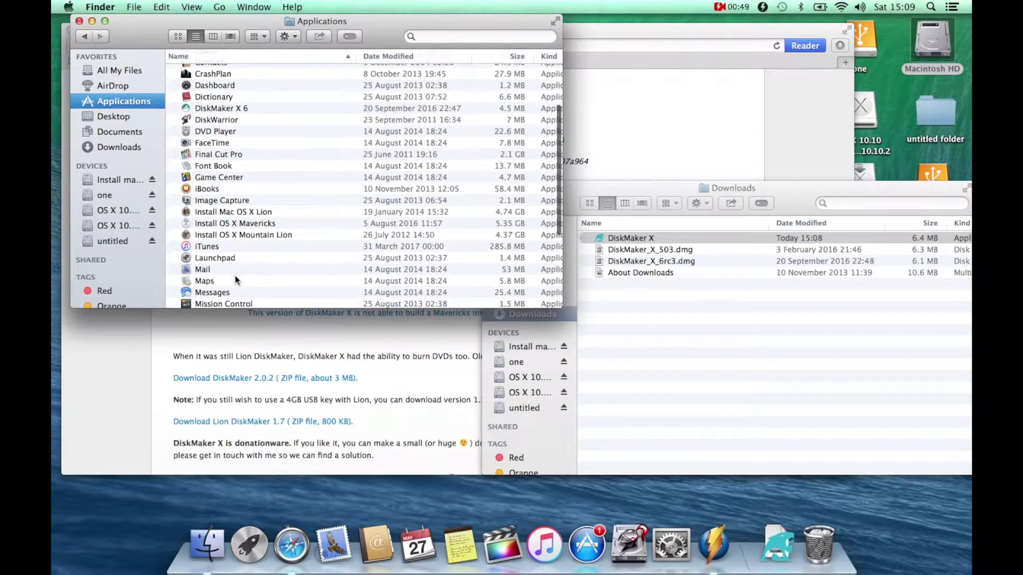
{"action": "left_click", "coordinate": [223, 205]}
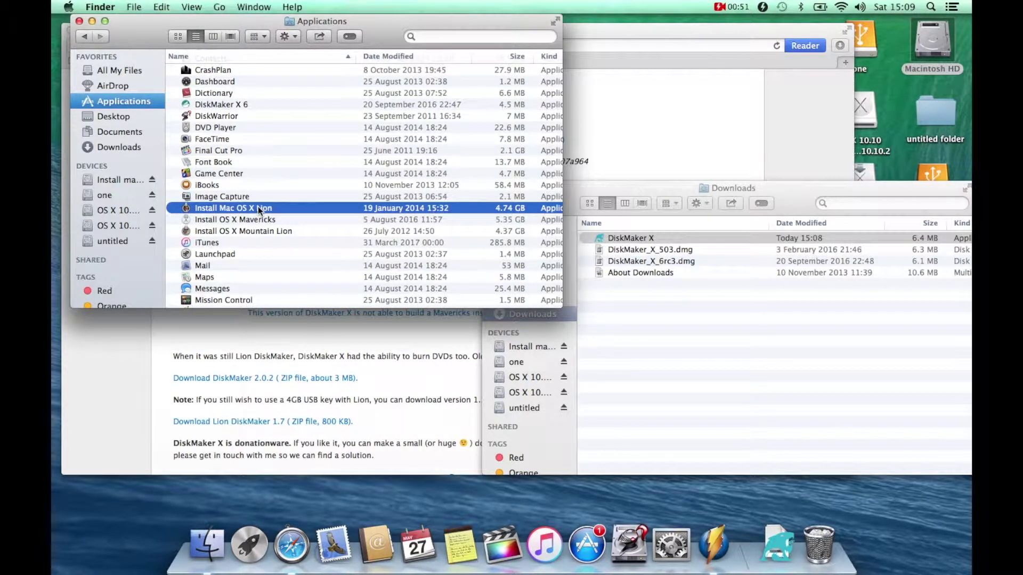
{"action": "key", "text": "Down"}
{"action": "key", "text": "Down"}
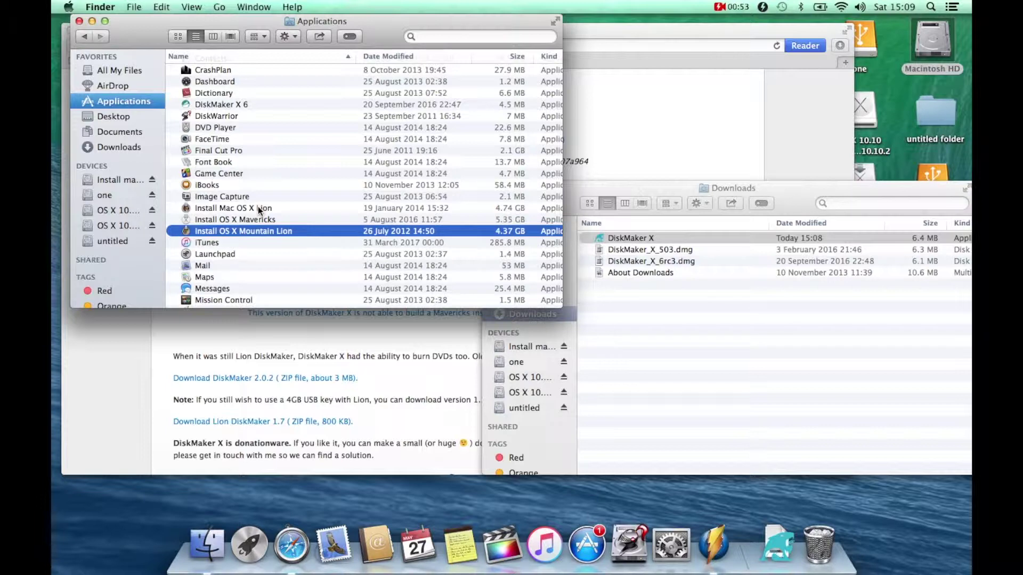
- Check the untitled drive's 9.87 GB capacity in its Info window, then close it
{"action": "left_click_drag", "start_coordinate": [789, 191], "coordinate": [494, 389]}
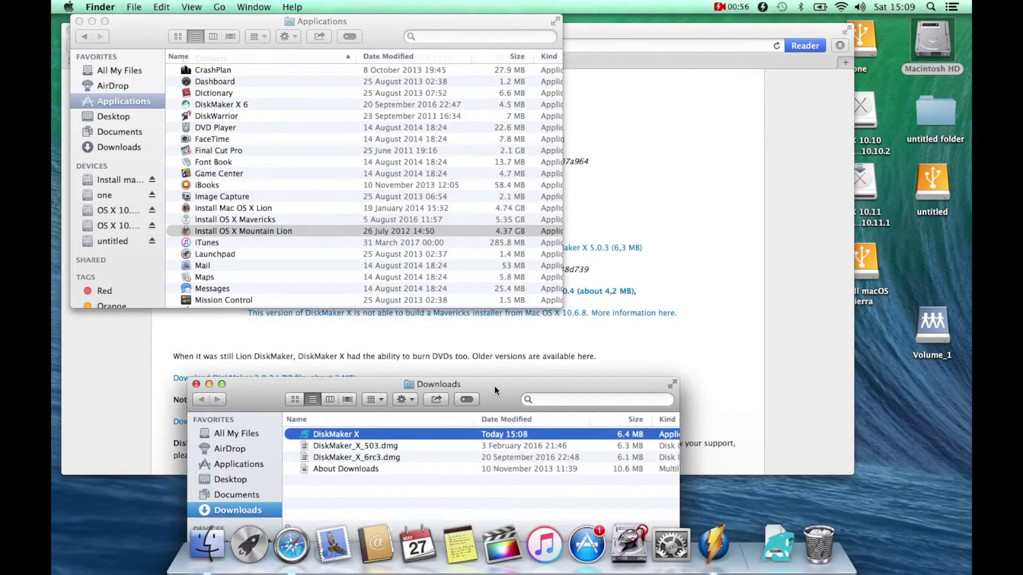
{"action": "left_click", "coordinate": [922, 184]}
{"action": "key", "text": "super+e"}
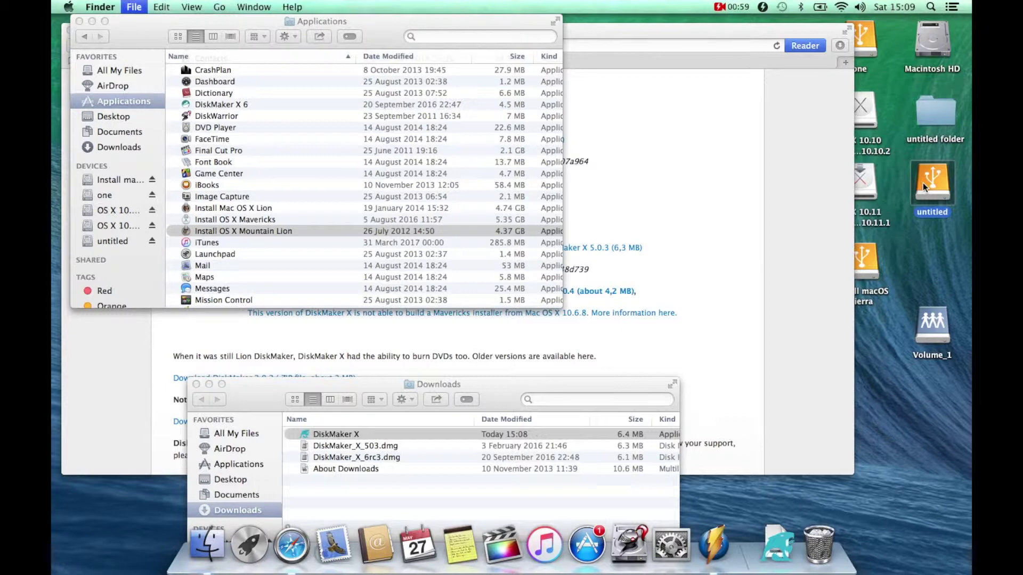
{"action": "key", "text": "super+i"}
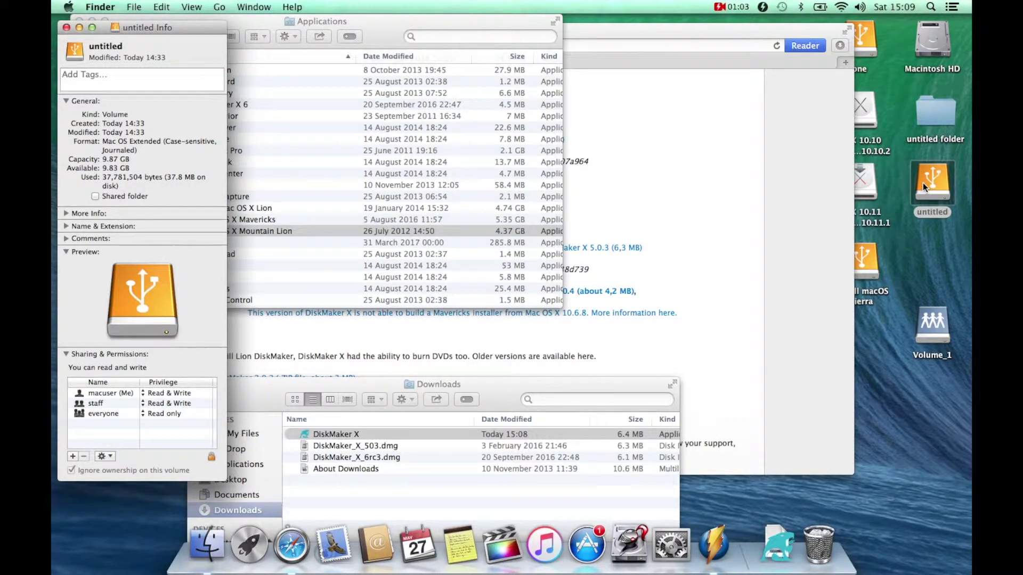
{"action": "left_click", "coordinate": [67, 28]}
{"action": "left_click_drag", "start_coordinate": [498, 393], "coordinate": [606, 267]}
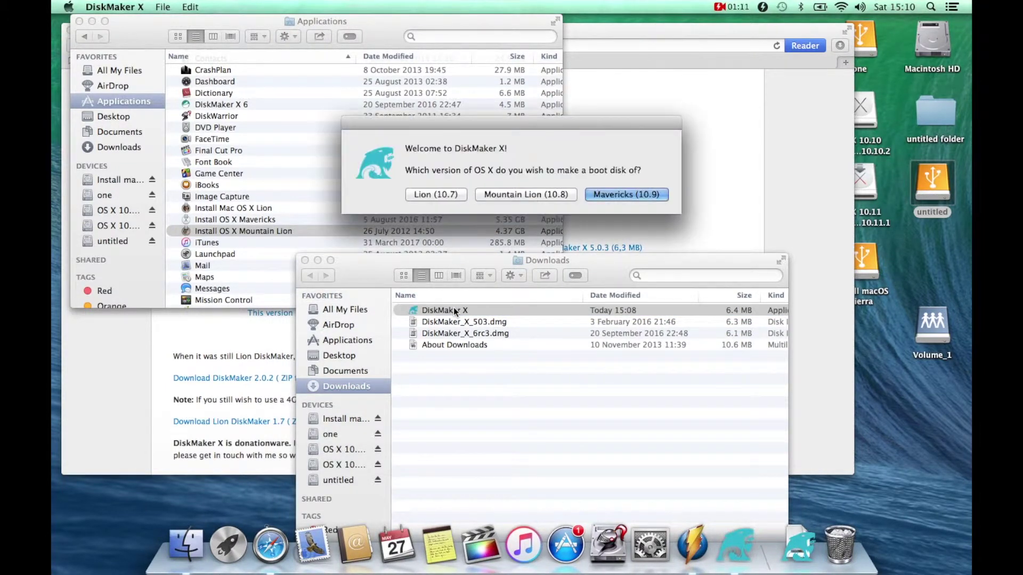
- Choose Mavericks (10.9) from /Applications, target the untitled volume, and confirm erasing it
{"action": "left_click", "coordinate": [607, 194]}
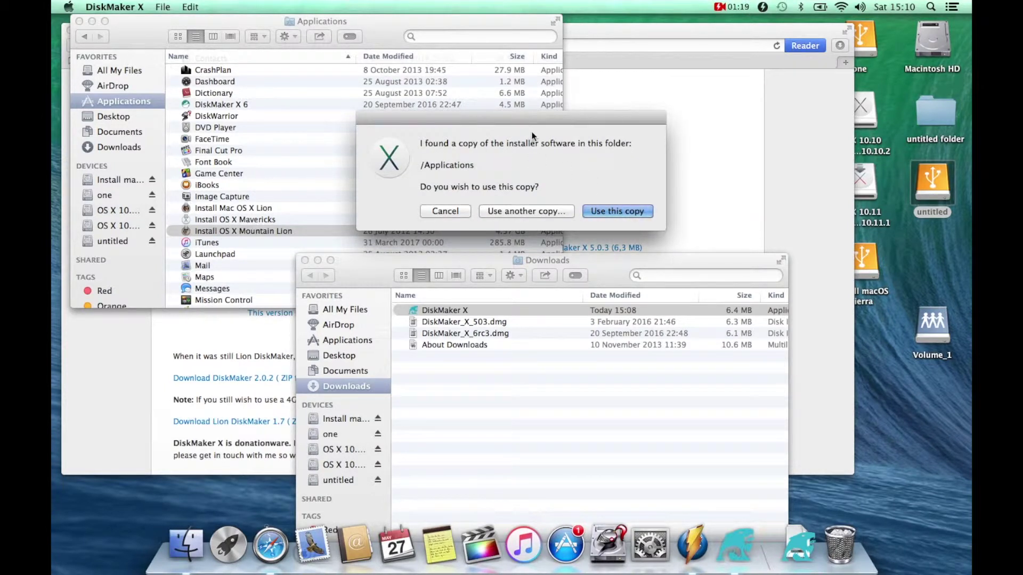
{"action": "left_click", "coordinate": [607, 212]}
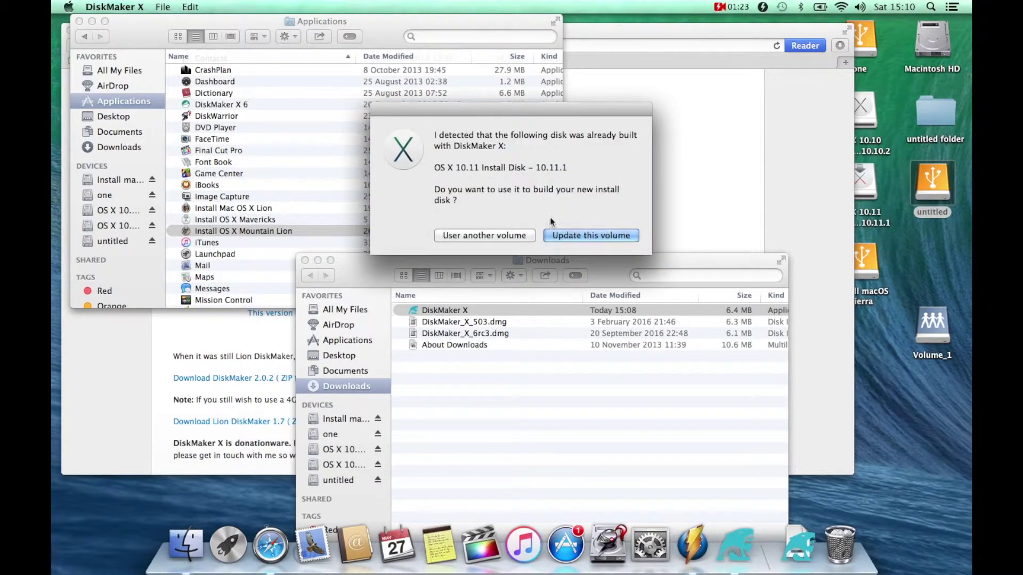
{"action": "left_click", "coordinate": [506, 233]}
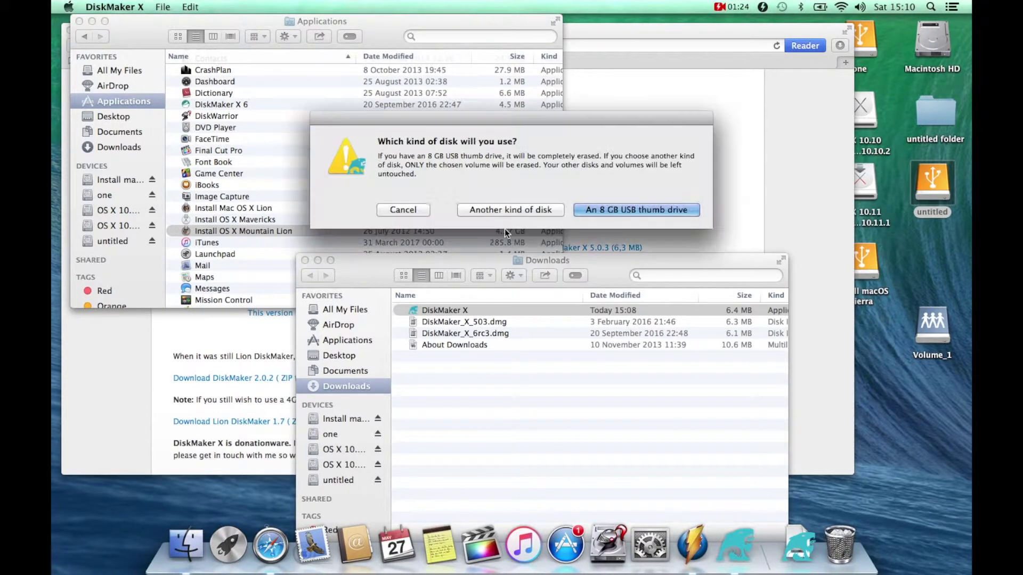
{"action": "left_click", "coordinate": [530, 209]}
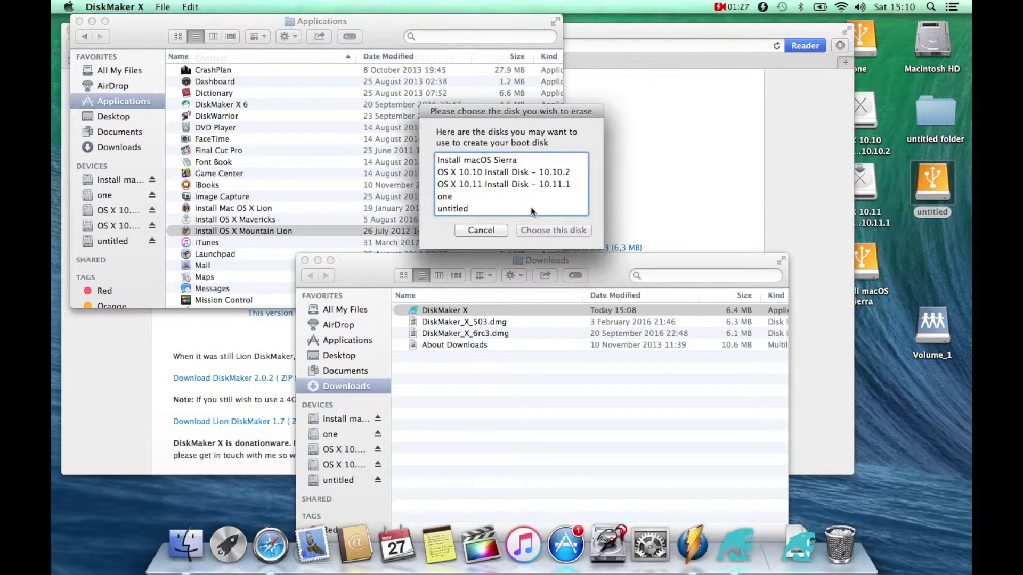
{"action": "left_click", "coordinate": [452, 209]}
{"action": "left_click", "coordinate": [543, 228]}
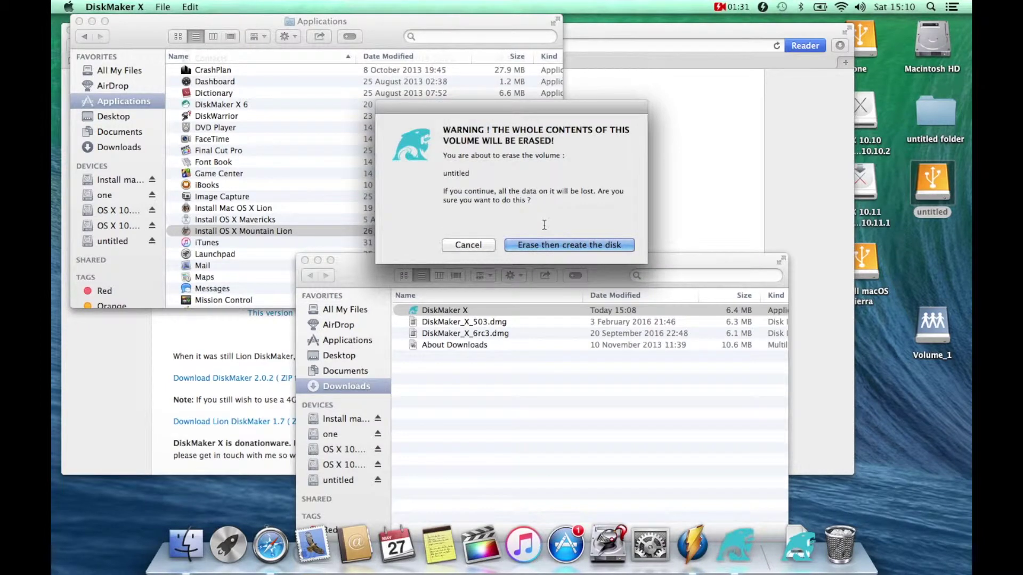
{"action": "left_click", "coordinate": [546, 245]}
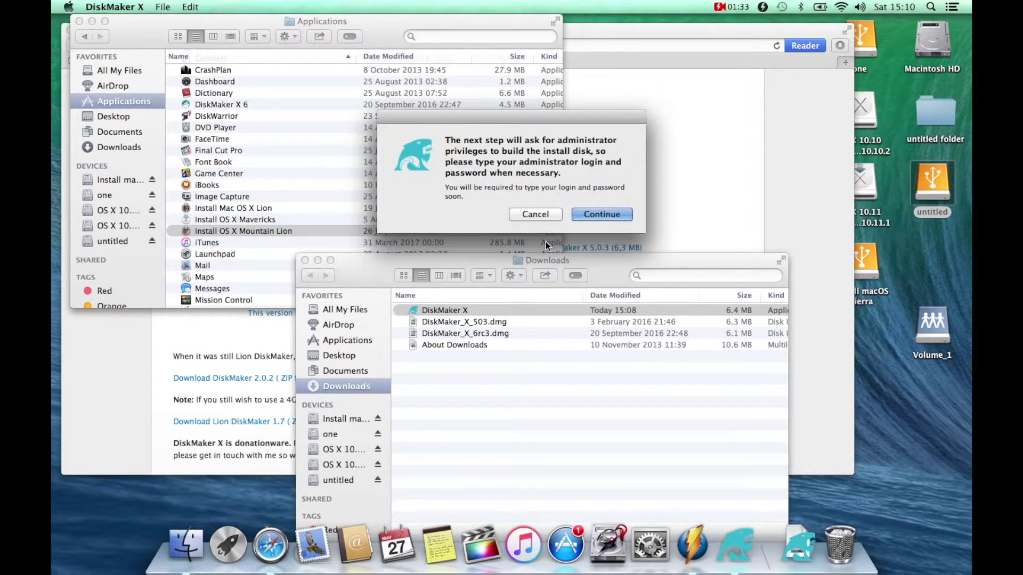
{"action": "left_click", "coordinate": [593, 213]}
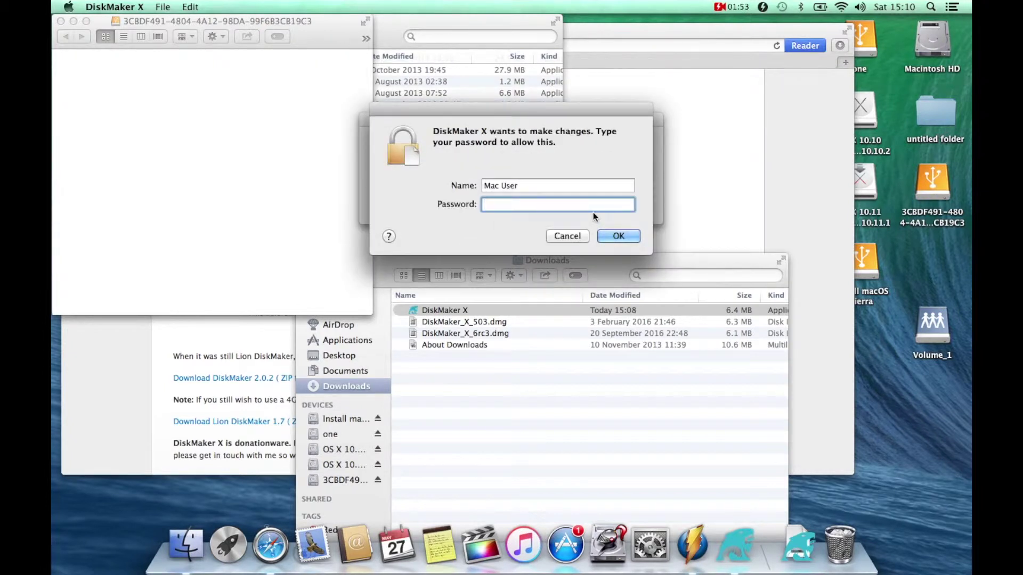
- Enter the administrator password to build OS X 10.9 Install Disk - 10.9.5
{"action": "key", "text": "Return"}
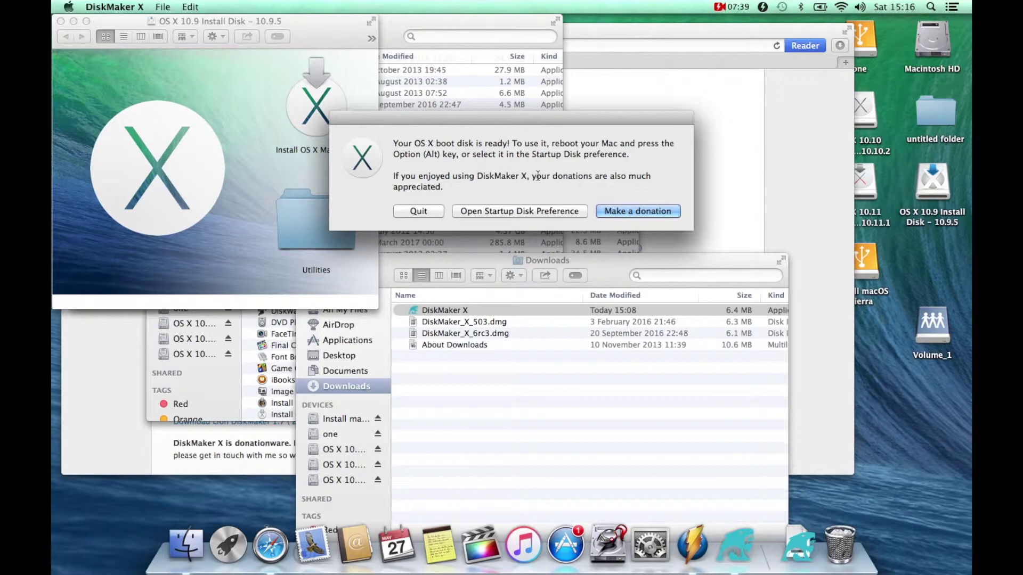
- Quit DiskMaker X and close the OS X 10.9 Install Disk, Applications and Safari windows
{"action": "left_click", "coordinate": [413, 206]}
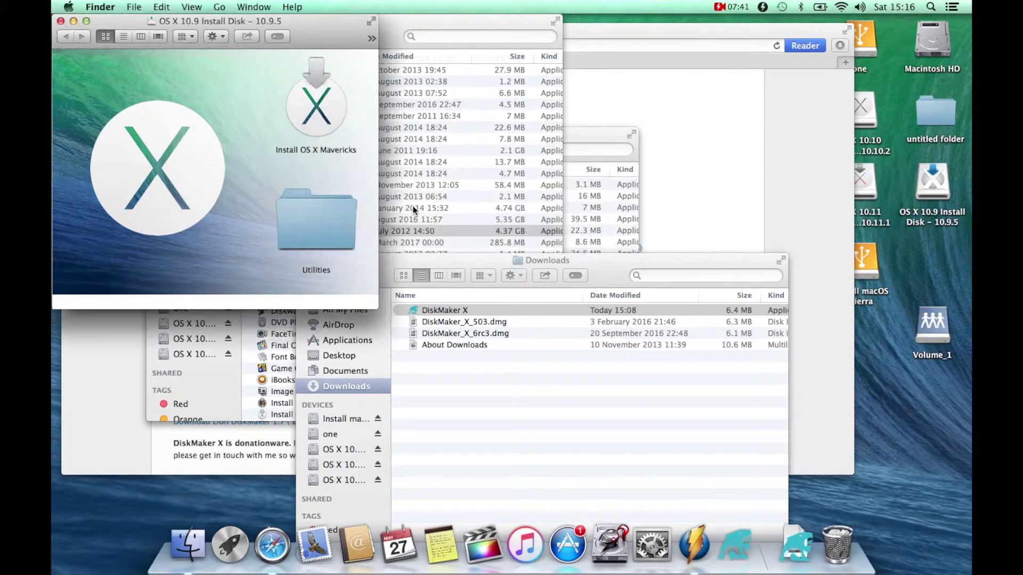
{"action": "left_click", "coordinate": [61, 21]}
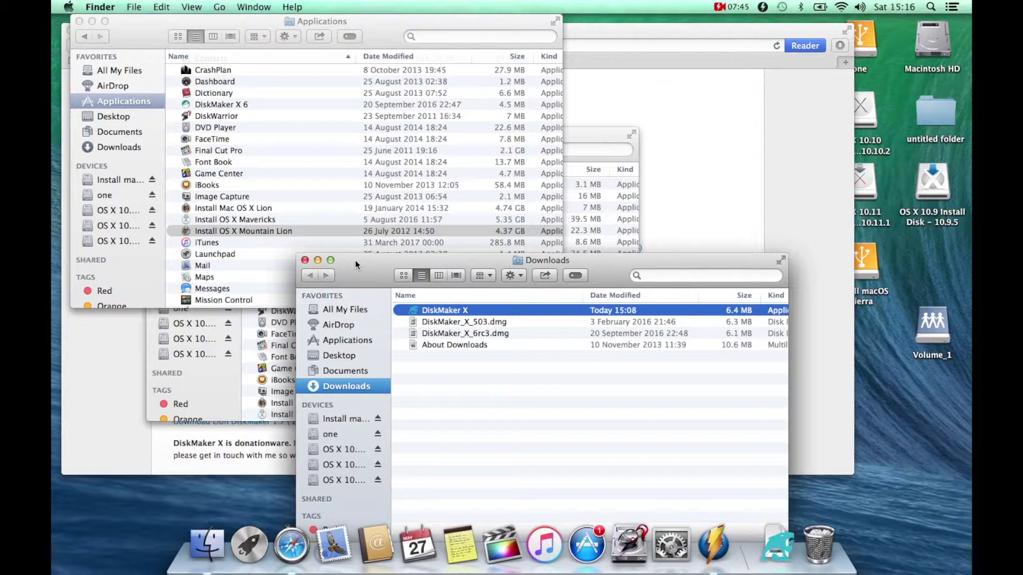
{"action": "left_click", "coordinate": [587, 142]}
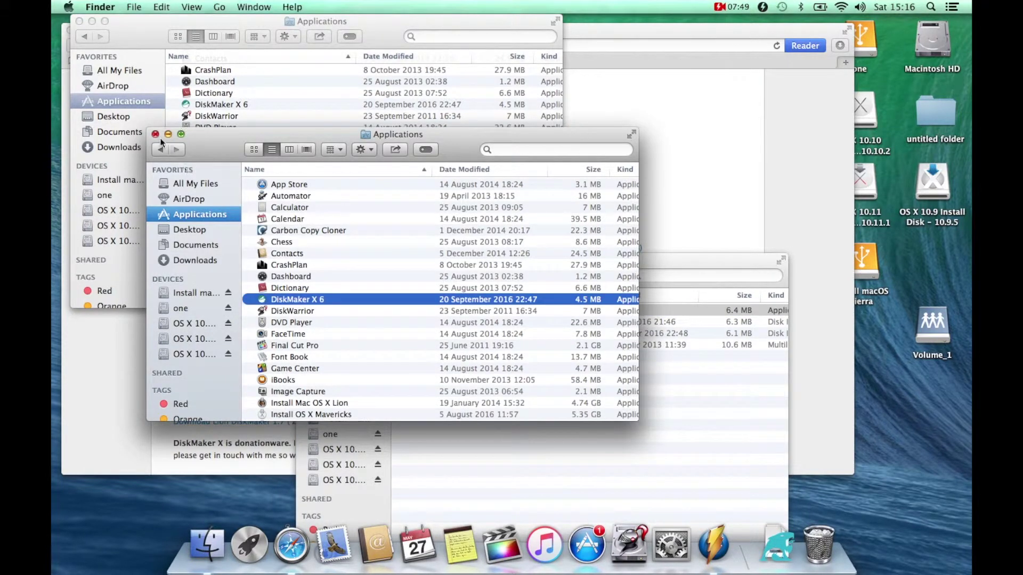
{"action": "left_click", "coordinate": [155, 134]}
{"action": "left_click", "coordinate": [608, 134]}
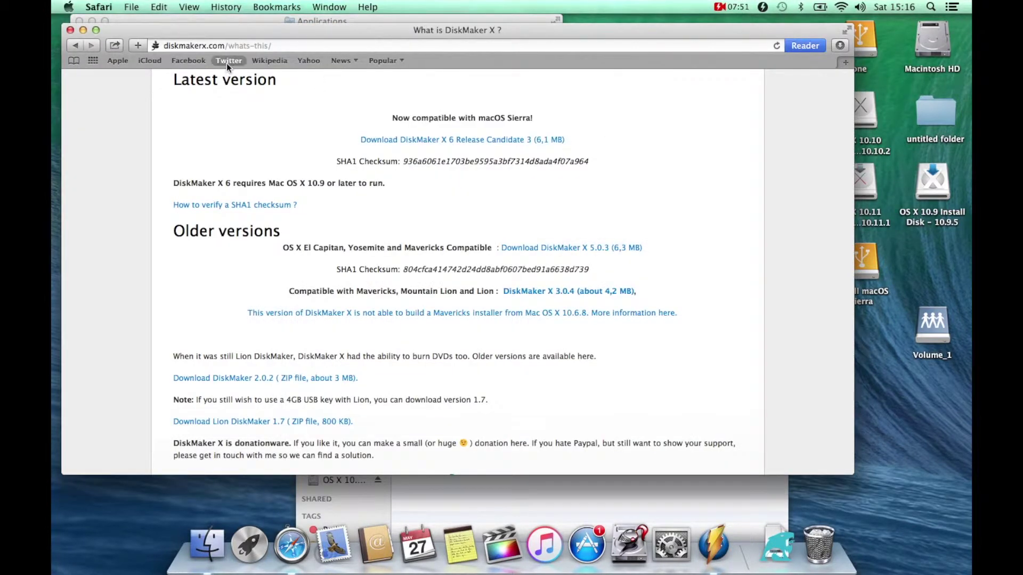
{"action": "left_click", "coordinate": [70, 30]}
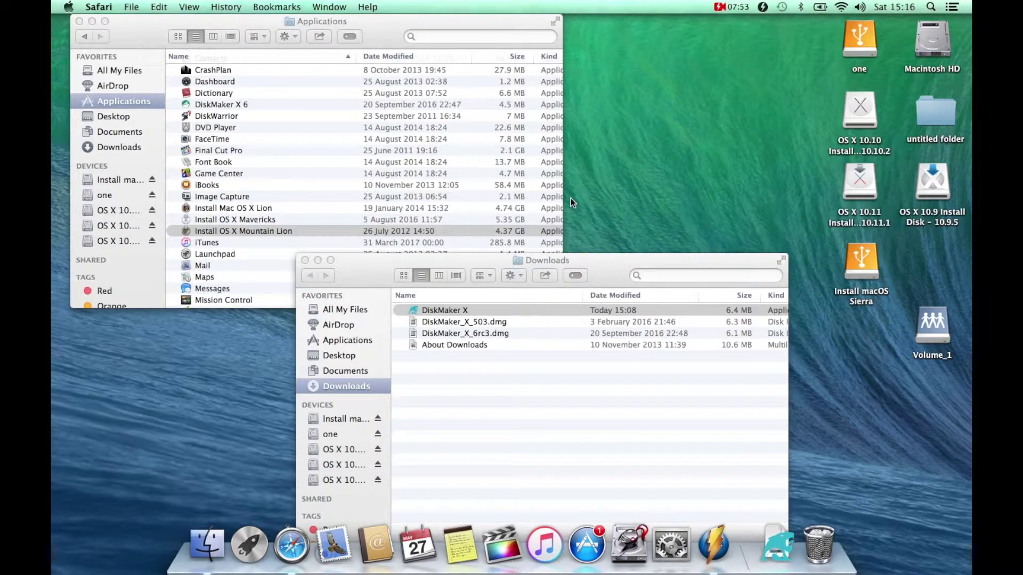
- Move the Downloads window down and left, then launch Disk Utility by searching 'disk'
{"action": "left_click", "coordinate": [580, 280]}
{"action": "left_click_drag", "start_coordinate": [580, 280], "coordinate": [499, 339]}
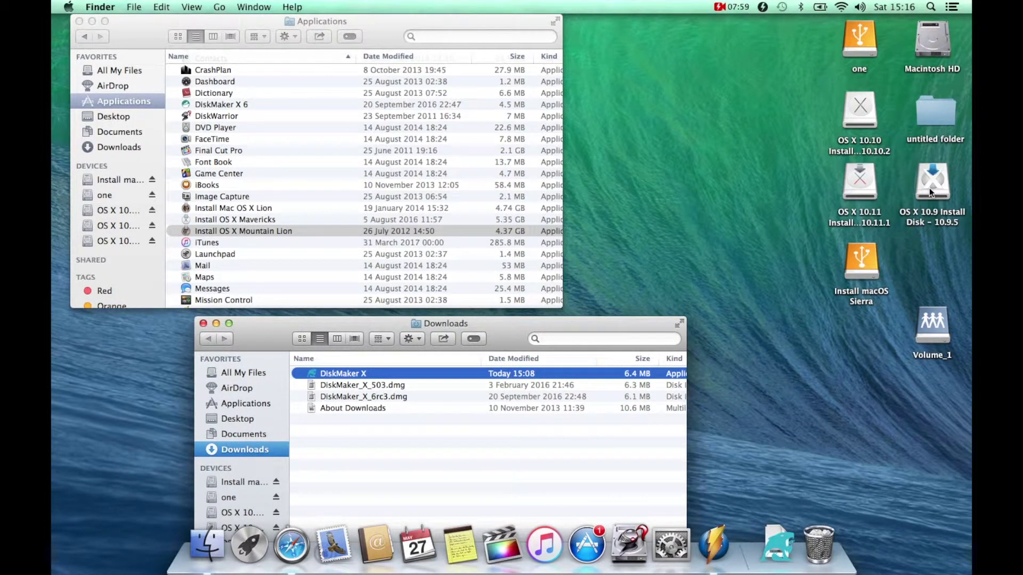
{"action": "left_click", "coordinate": [731, 139]}
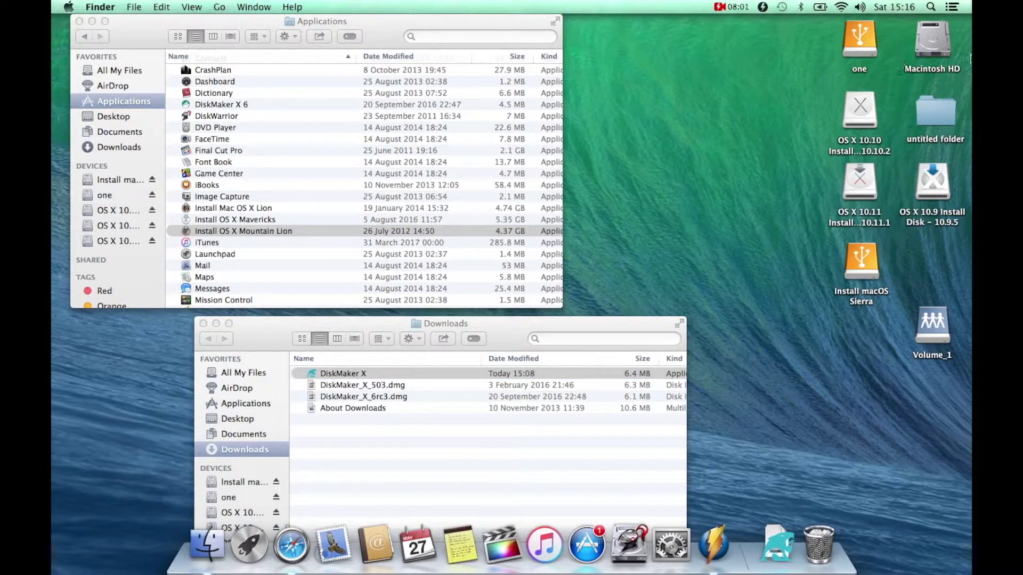
{"action": "left_click", "coordinate": [931, 7]}
{"action": "type", "text": "disk"}
{"action": "key", "text": "Return"}
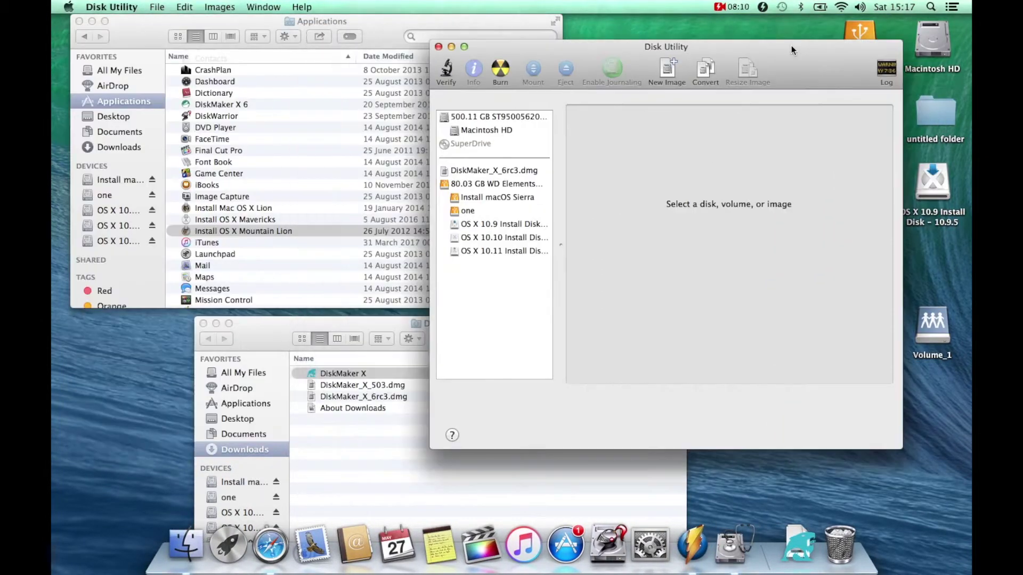
- Add a 1 GB partition named 'untitled' to the 80.03 GB WD Elements drive and apply
{"action": "left_click", "coordinate": [493, 183]}
{"action": "left_click", "coordinate": [731, 111]}
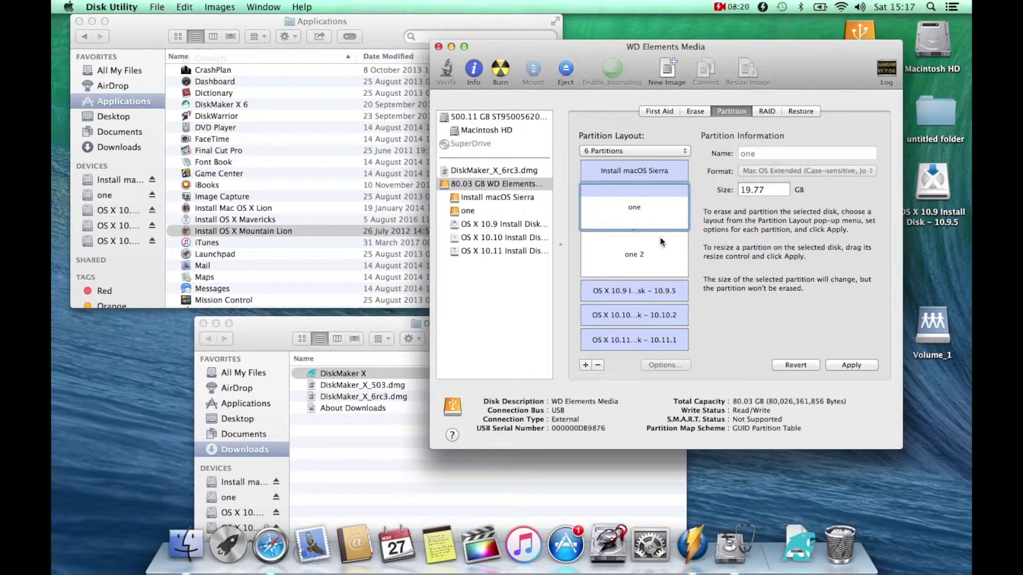
{"action": "left_click", "coordinate": [778, 153]}
{"action": "key", "text": "BackSpace"}
{"action": "key", "text": "BackSpace"}
{"action": "key", "text": "BackSpace"}
{"action": "key", "text": "BackSpace"}
{"action": "key", "text": "BackSpace"}
{"action": "type", "text": "untitled"}
{"action": "key", "text": "Tab"}
{"action": "type", "text": "1"}
{"action": "key", "text": "Return"}
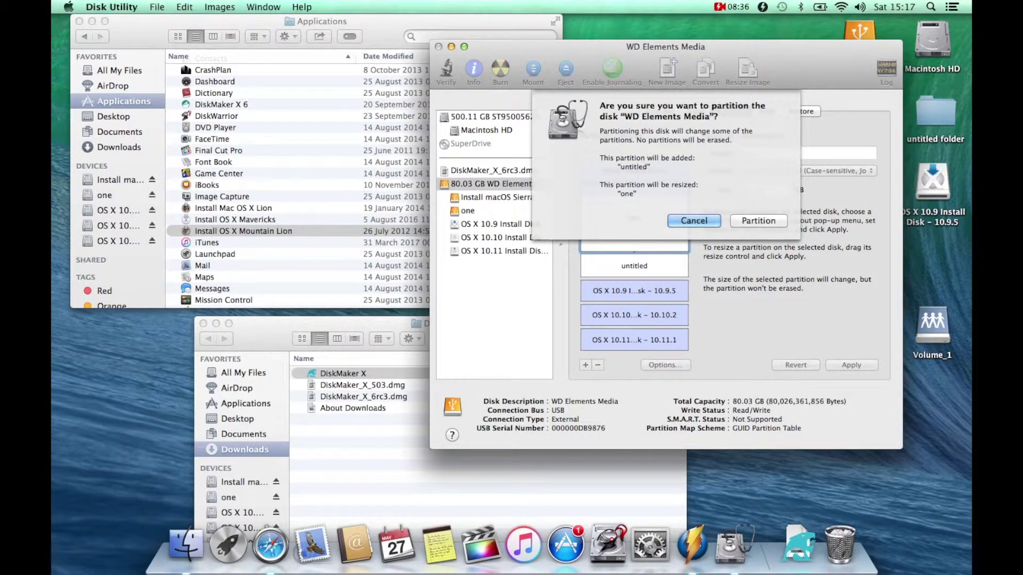
{"action": "key", "text": "Return"}
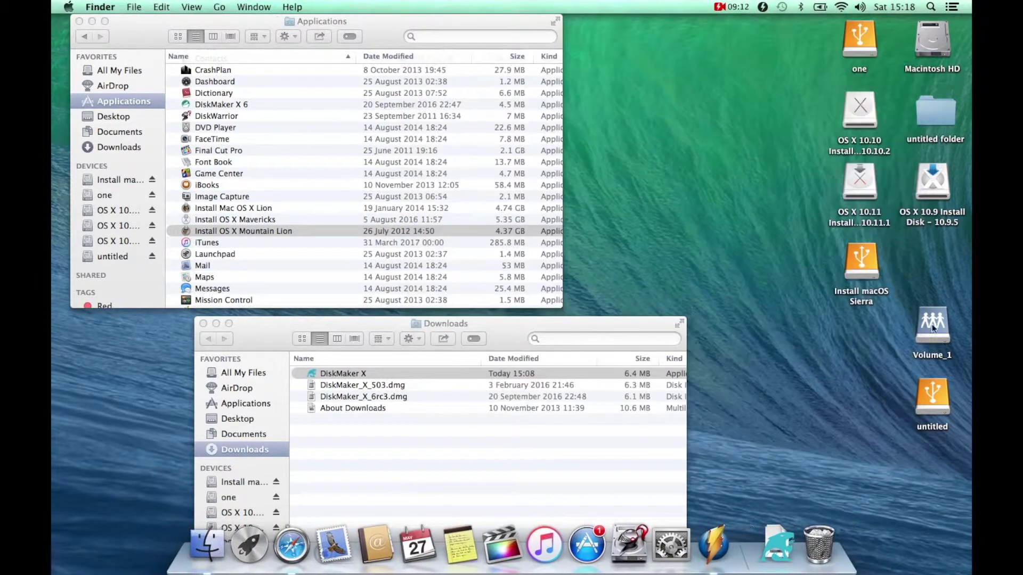
- Select the untitled volume and Mavericks installer, then move the Lion install disk to the desktop centre
{"action": "left_click", "coordinate": [932, 398]}
{"action": "left_click", "coordinate": [254, 219]}
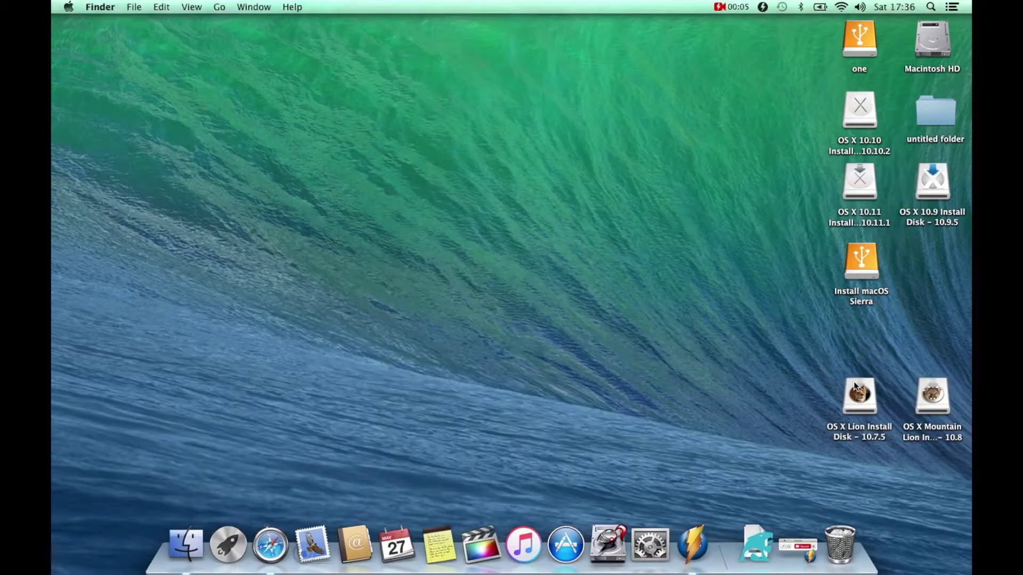
{"action": "left_click_drag", "start_coordinate": [853, 392], "coordinate": [409, 285]}
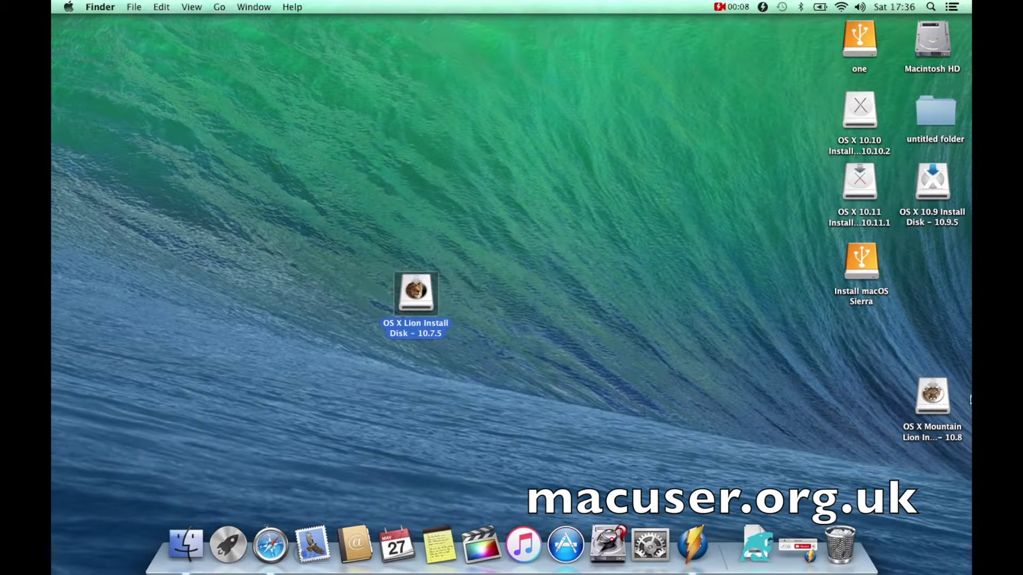
- Line up the Mountain Lion and OS X 10.9 disks beside the Lion disk at desktop centre
{"action": "left_click_drag", "start_coordinate": [929, 391], "coordinate": [483, 295]}
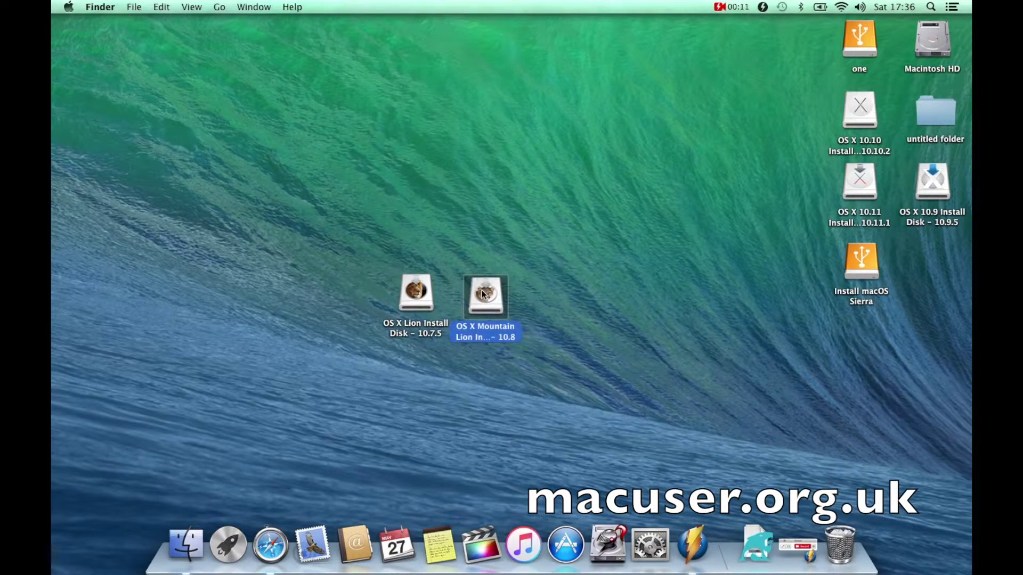
{"action": "left_click", "coordinate": [932, 171]}
{"action": "left_click_drag", "start_coordinate": [932, 171], "coordinate": [555, 293]}
{"action": "left_click_drag", "start_coordinate": [350, 252], "coordinate": [642, 343]}
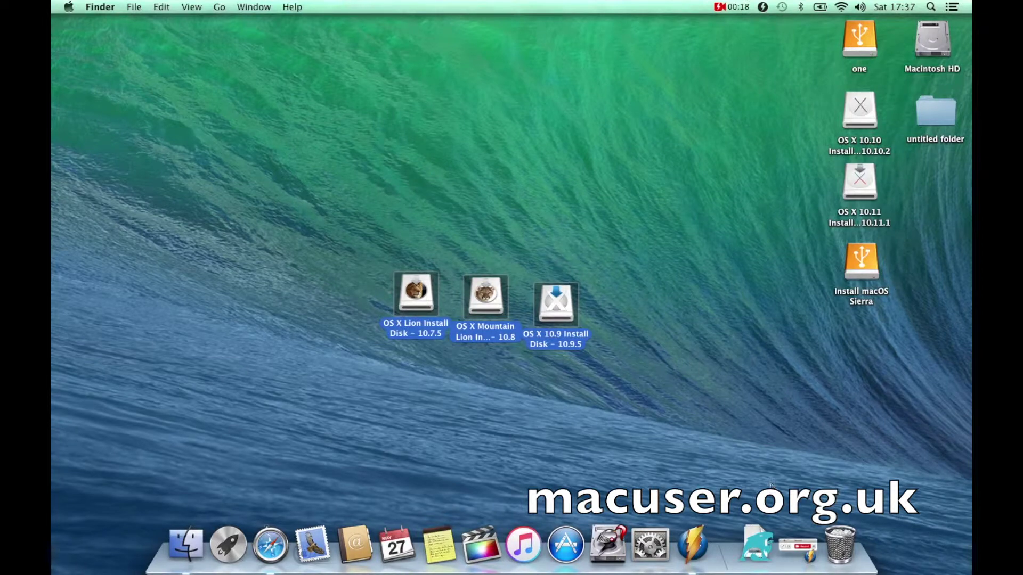
{"action": "left_click", "coordinate": [749, 549]}
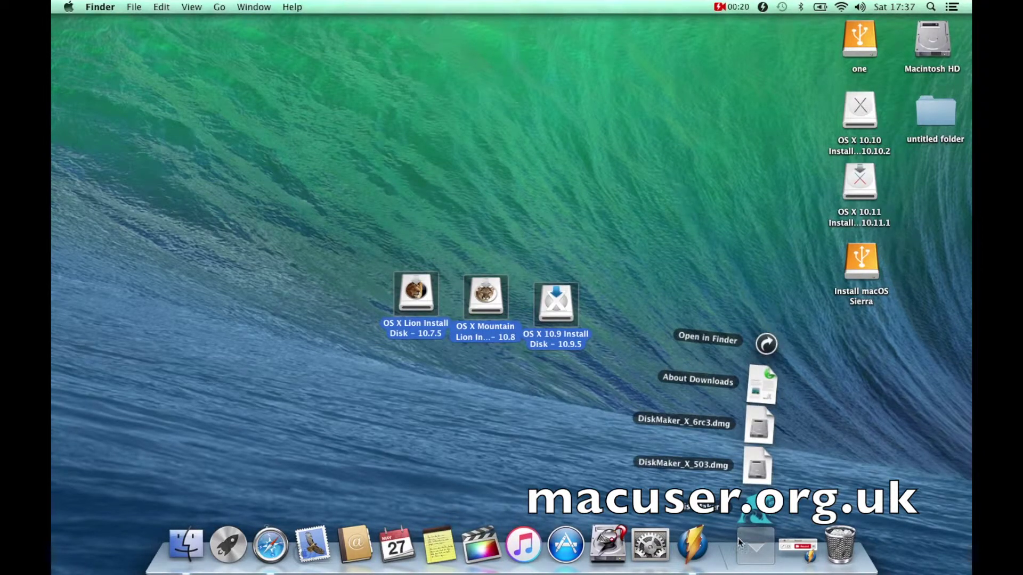
{"action": "left_click", "coordinate": [568, 283]}
- Move the OS X 10.11 and 10.10 install disks side by side near the centre
{"action": "left_click", "coordinate": [859, 190]}
{"action": "left_click_drag", "start_coordinate": [859, 190], "coordinate": [436, 197]}
{"action": "left_click_drag", "start_coordinate": [871, 107], "coordinate": [509, 188]}
- Open Macintosh HD's Applications folder, select DiskMaker X 6, and move the window aside
{"action": "left_click", "coordinate": [925, 36]}
{"action": "double_click", "coordinate": [916, 33]}
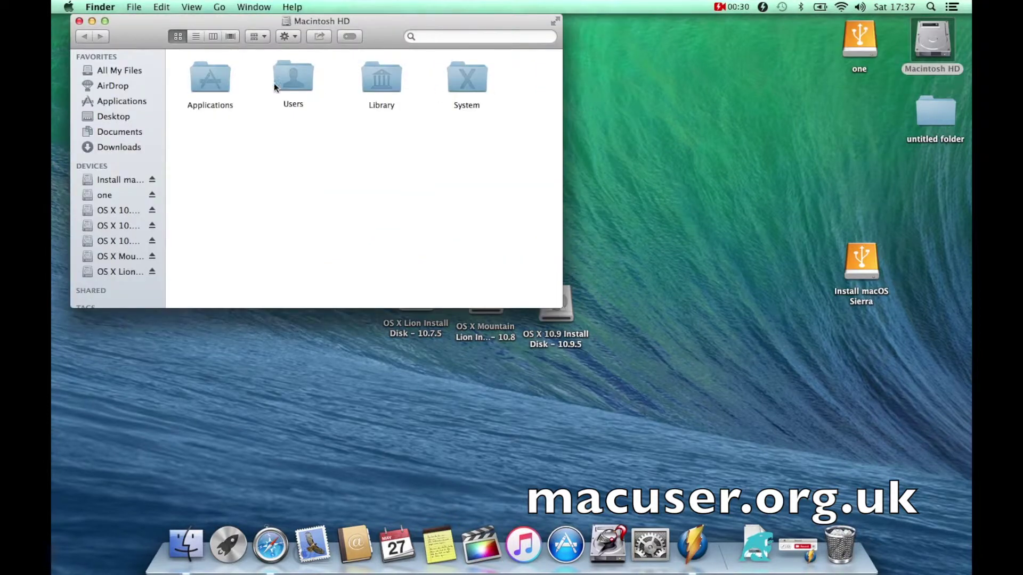
{"action": "double_click", "coordinate": [220, 78]}
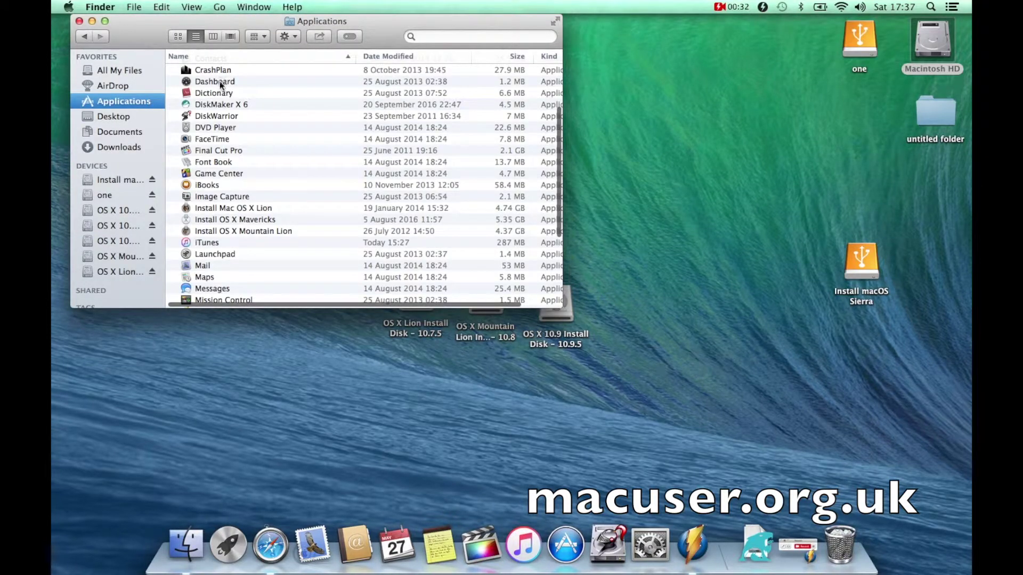
{"action": "key", "text": "d"}
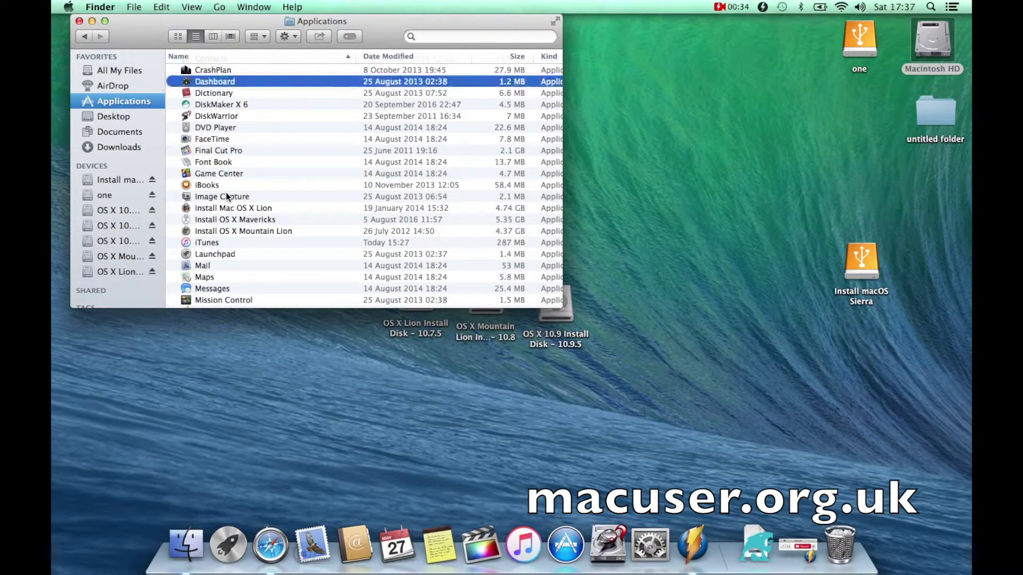
{"action": "left_click", "coordinate": [217, 105]}
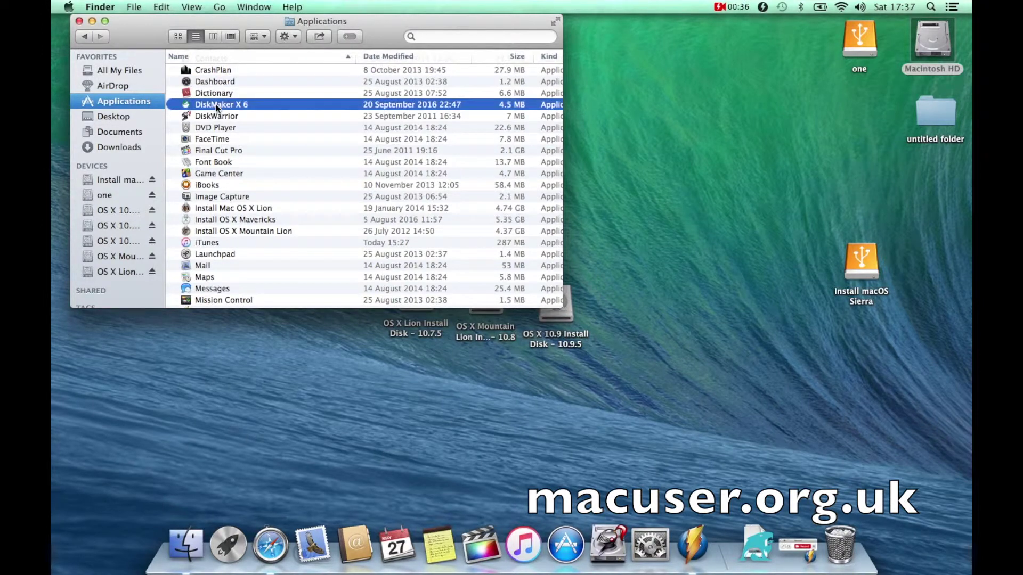
{"action": "left_click_drag", "start_coordinate": [142, 35], "coordinate": [766, 219]}
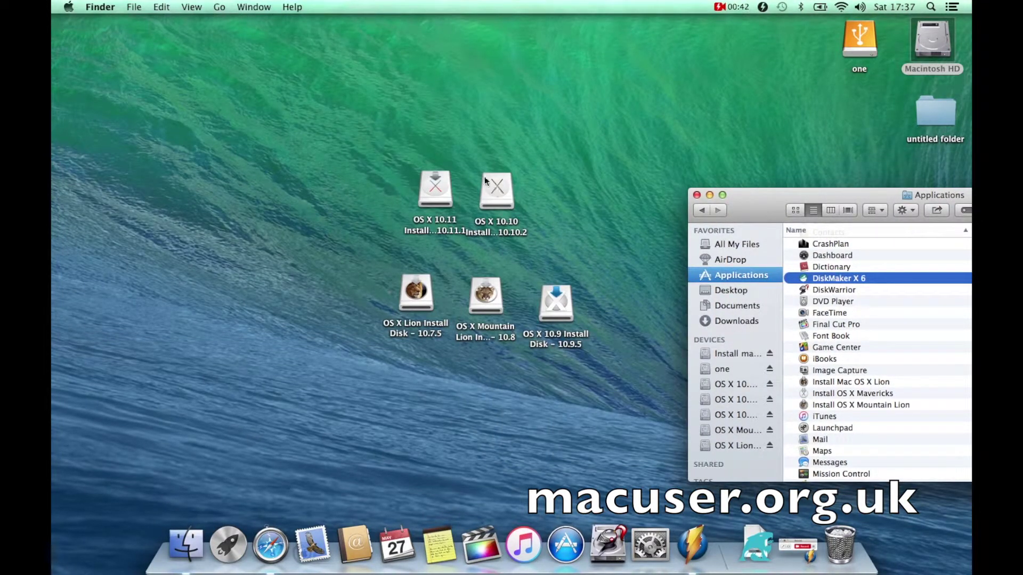
- Drag the Install macOS Sierra volume beside the OS X 10.10 disk in the installer group
{"action": "left_click_drag", "start_coordinate": [399, 138], "coordinate": [573, 223]}
{"action": "left_click", "coordinate": [697, 195]}
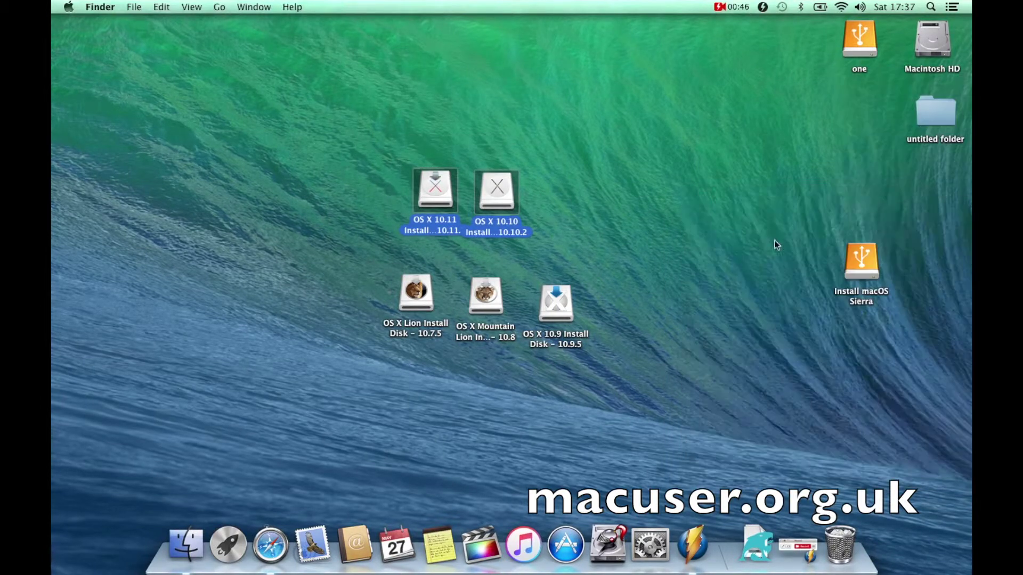
{"action": "left_click_drag", "start_coordinate": [850, 261], "coordinate": [568, 199]}
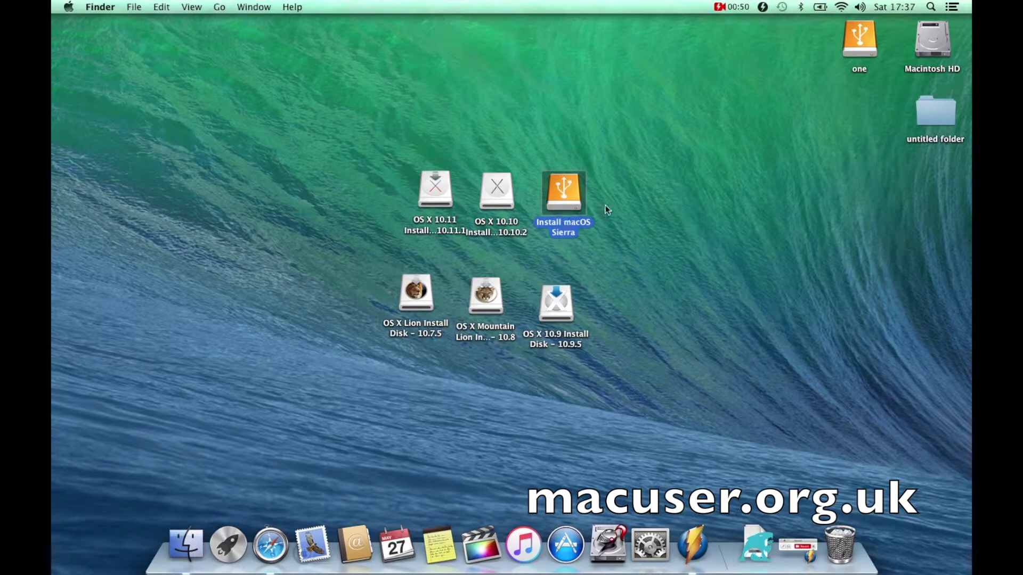
{"action": "left_click", "coordinate": [219, 6]}
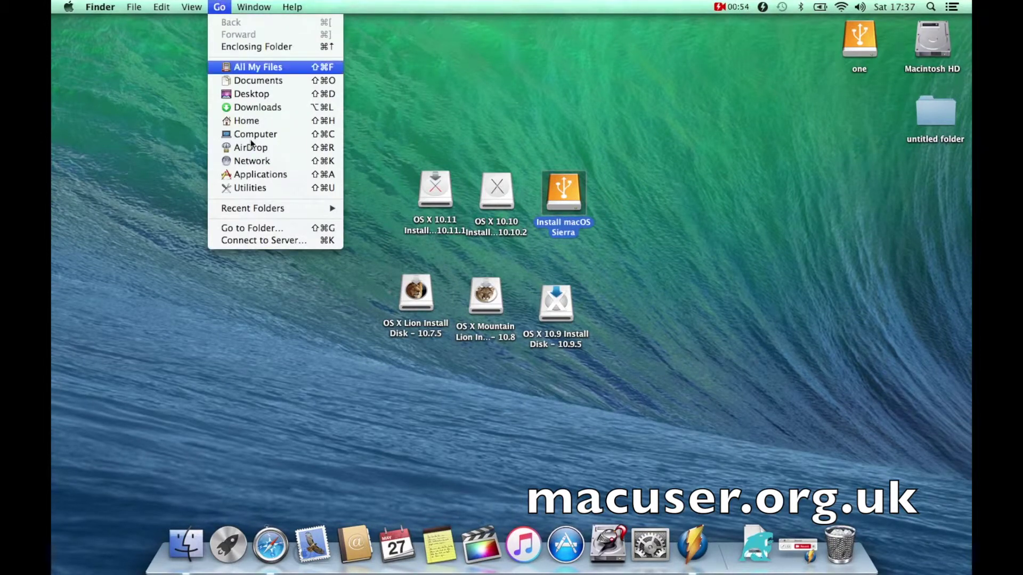
{"action": "left_click", "coordinate": [280, 186]}
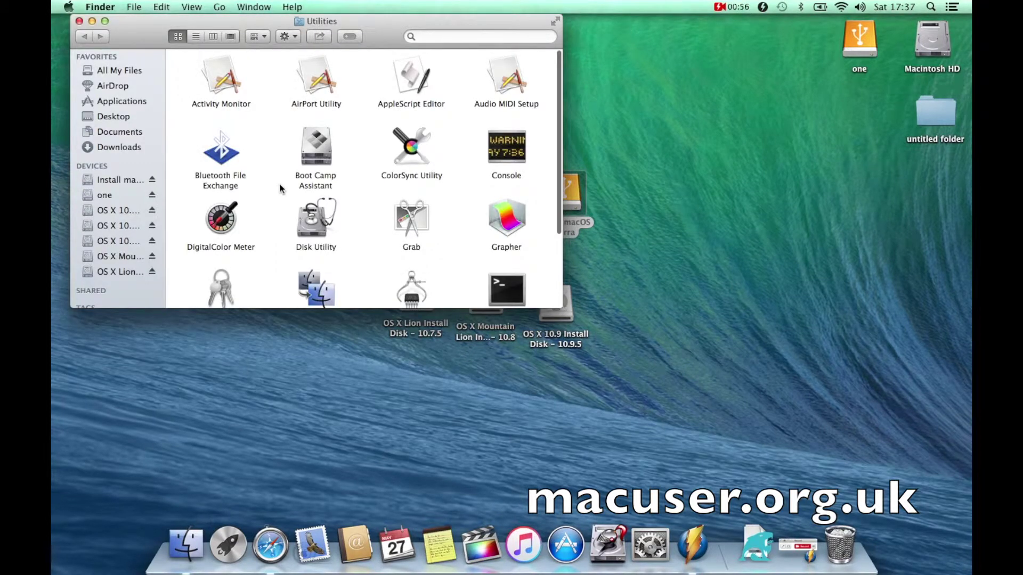
{"action": "double_click", "coordinate": [505, 291]}
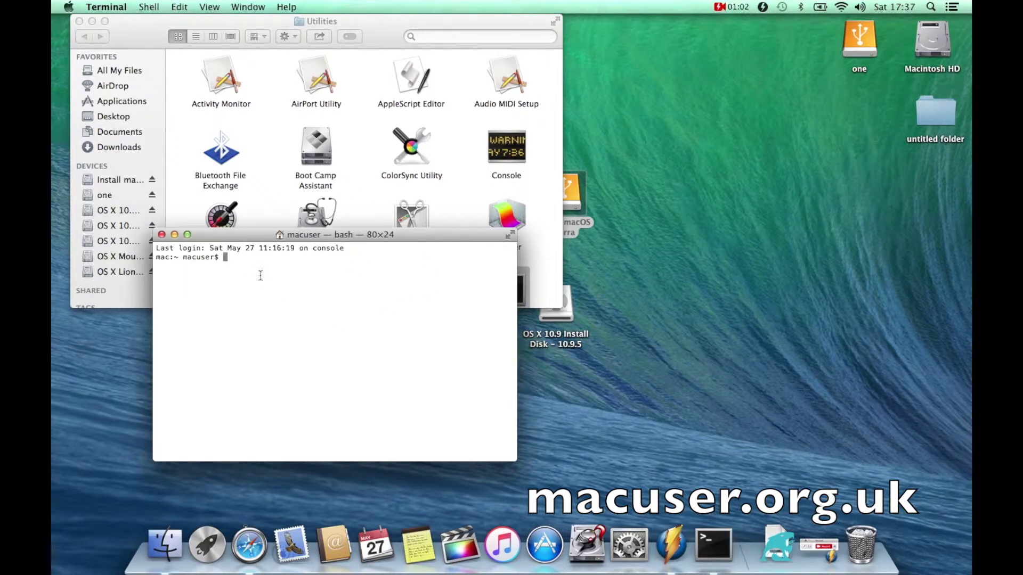
{"action": "left_click", "coordinate": [162, 234]}
{"action": "left_click", "coordinate": [109, 7]}
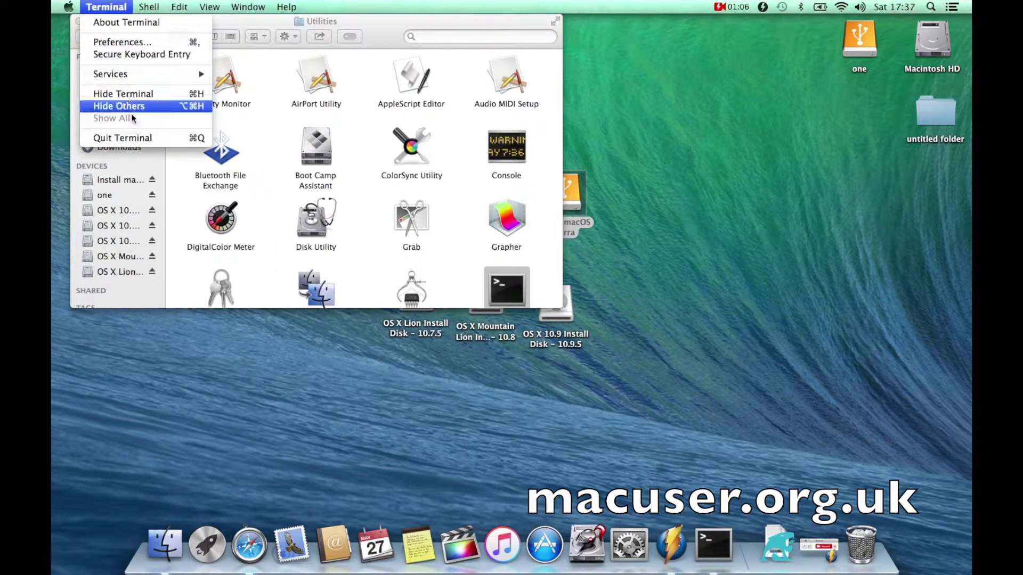
{"action": "left_click", "coordinate": [145, 137]}
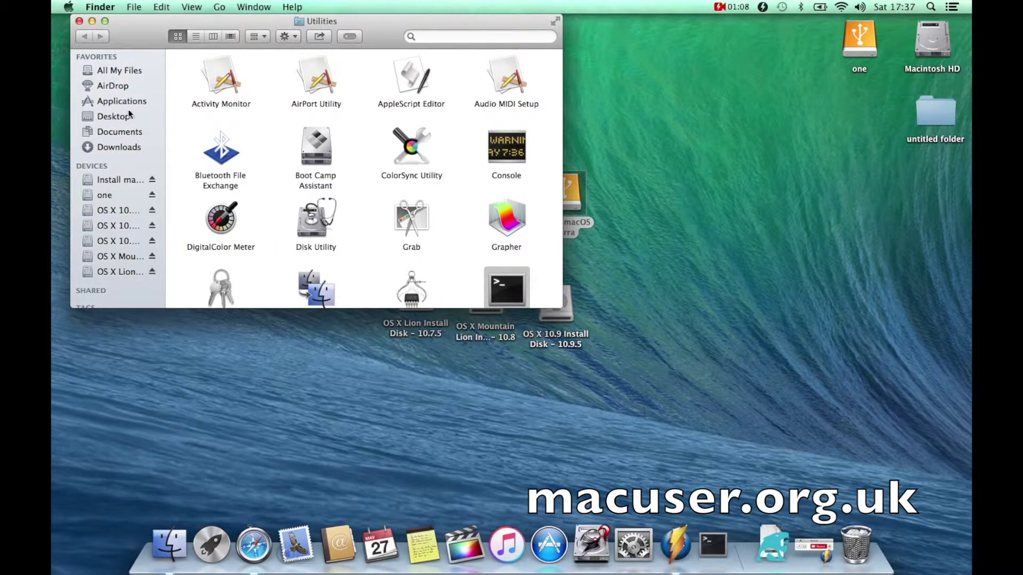
{"action": "left_click", "coordinate": [78, 21]}
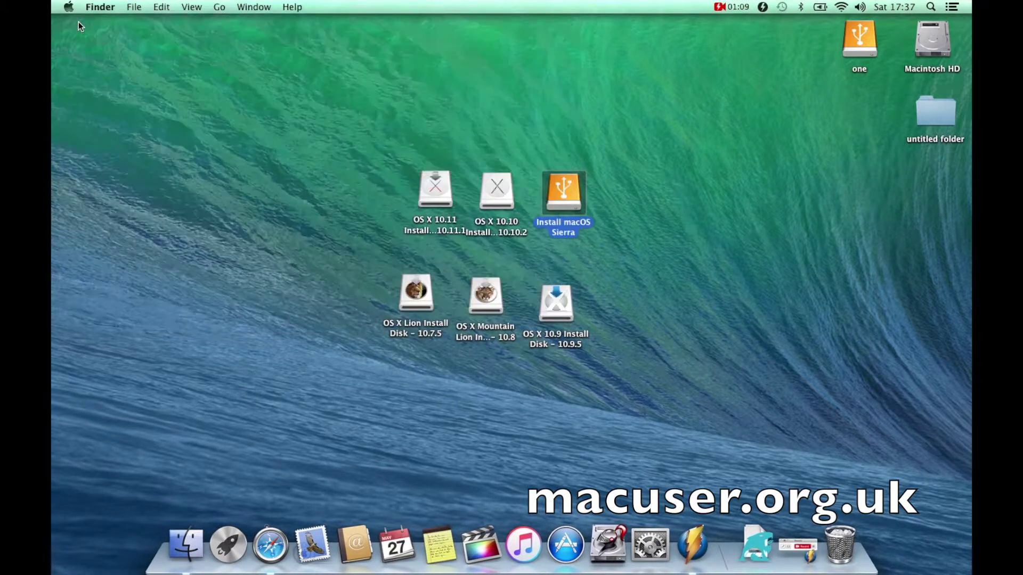
{"action": "left_click", "coordinate": [500, 187]}
{"action": "double_click", "coordinate": [500, 186]}
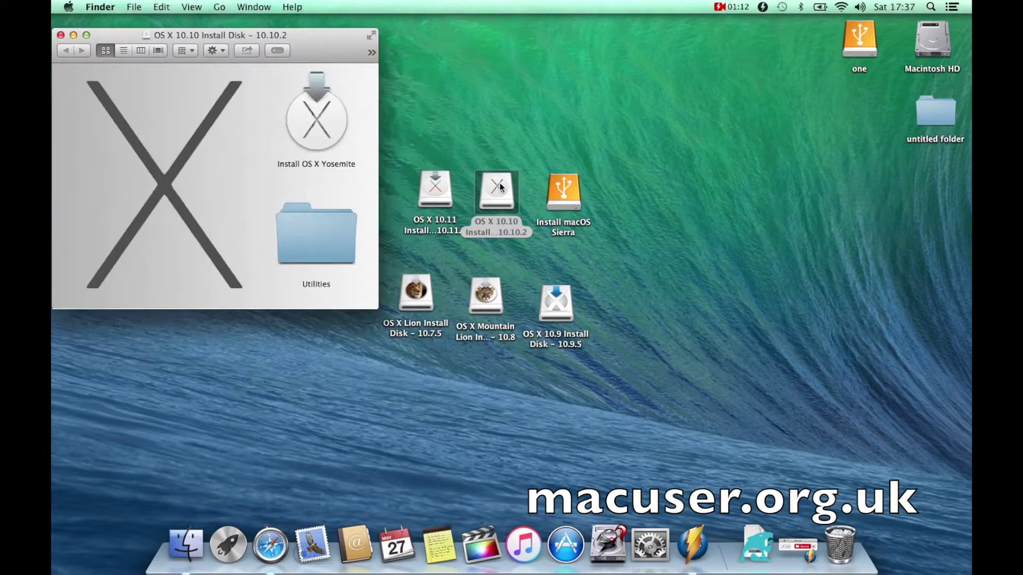
{"action": "double_click", "coordinate": [434, 181]}
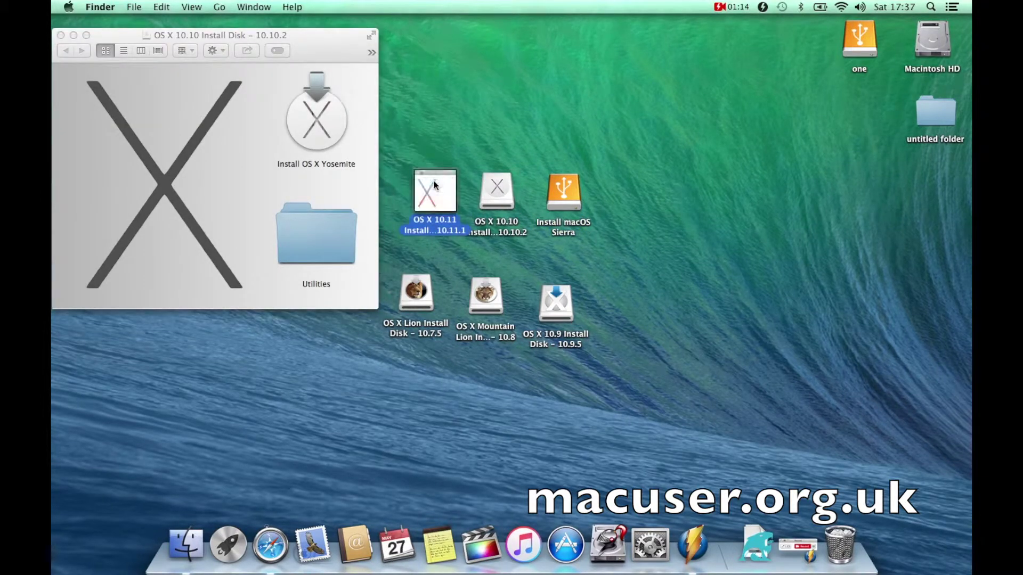
{"action": "double_click", "coordinate": [562, 193]}
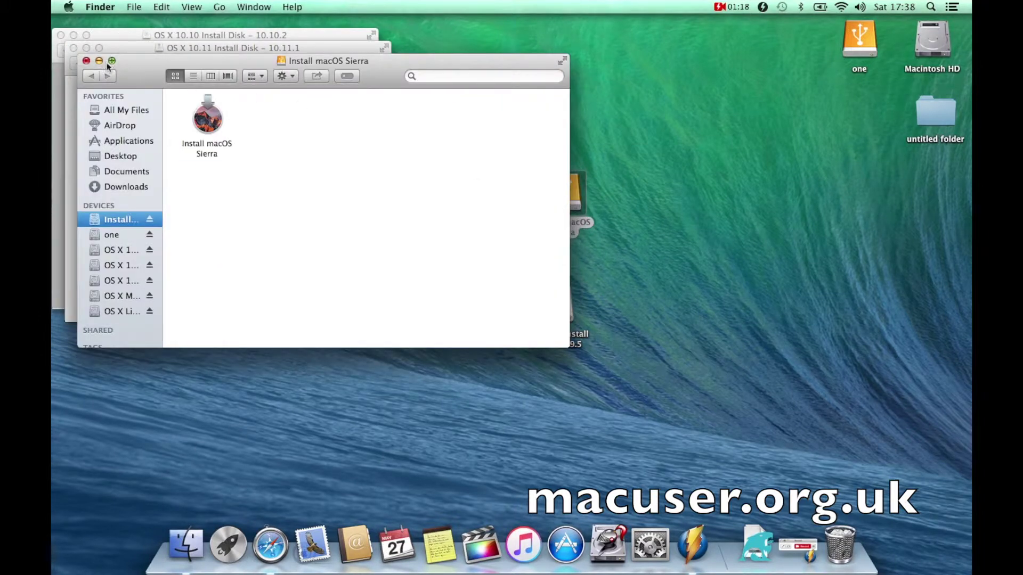
{"action": "left_click", "coordinate": [86, 60]}
{"action": "left_click", "coordinate": [75, 48]}
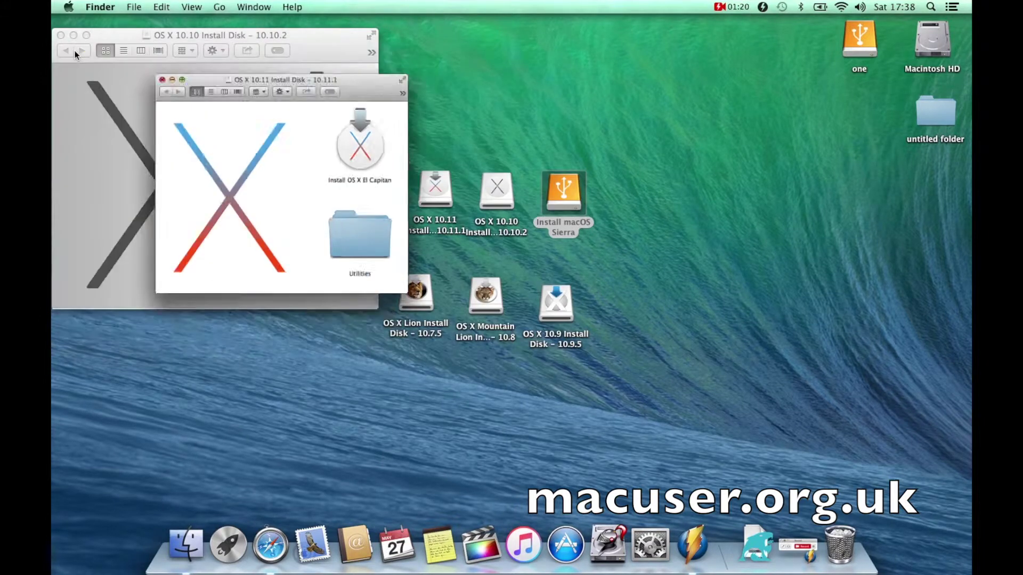
{"action": "left_click", "coordinate": [61, 35]}
{"action": "left_click", "coordinate": [415, 288]}
{"action": "double_click", "coordinate": [415, 287]}
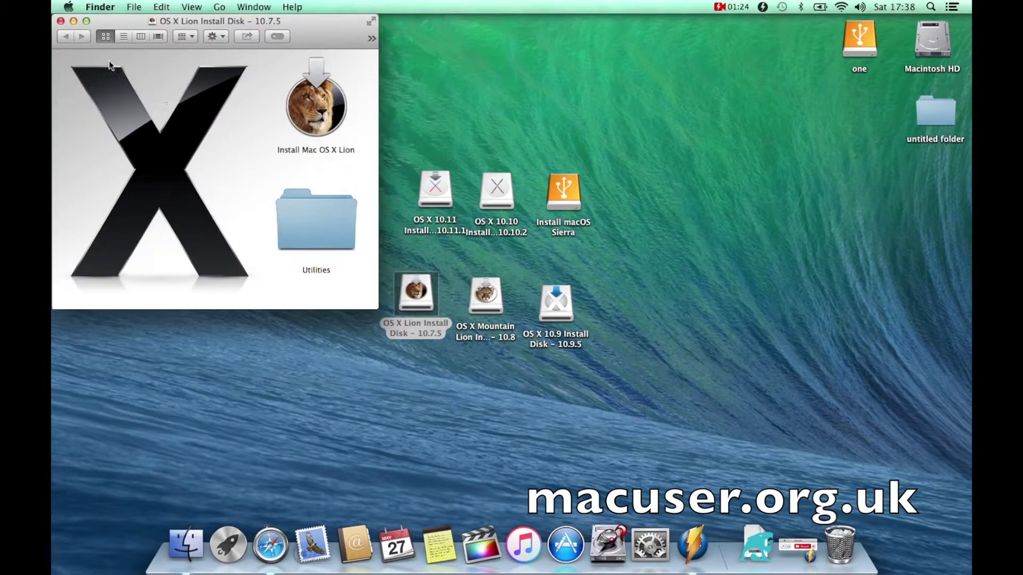
{"action": "left_click", "coordinate": [60, 21]}
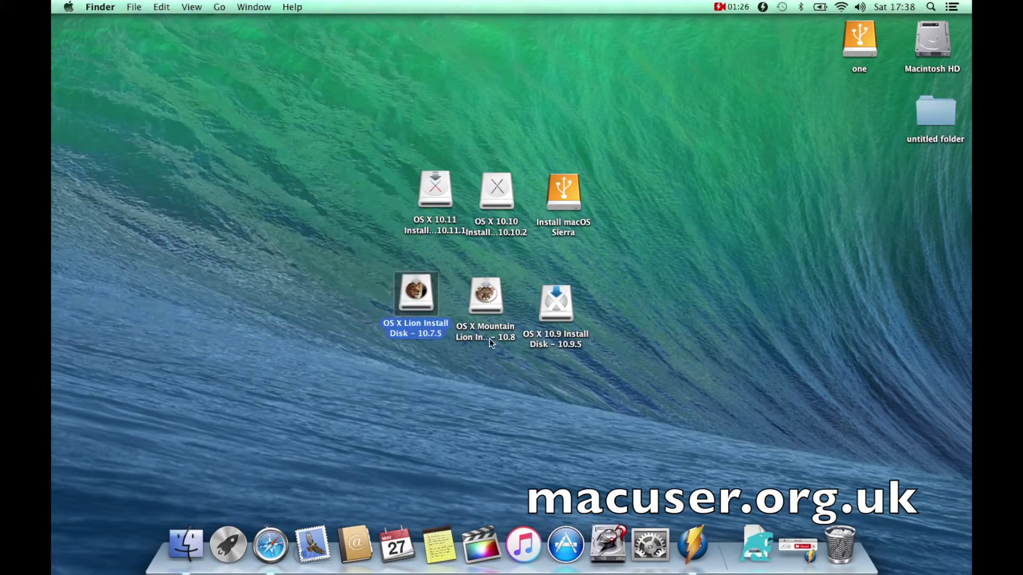
{"action": "left_click", "coordinate": [484, 301]}
{"action": "double_click", "coordinate": [484, 302]}
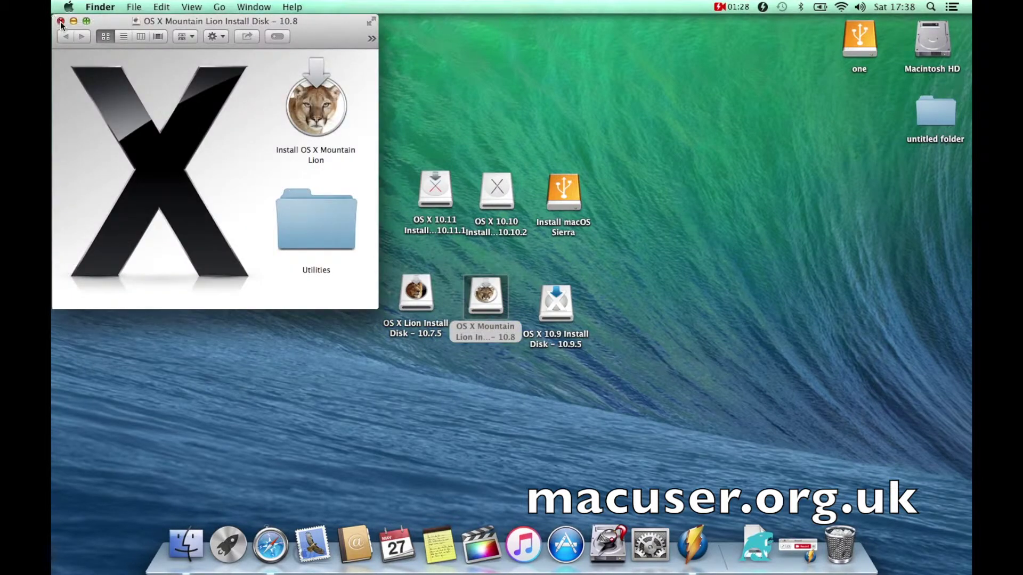
{"action": "left_click", "coordinate": [60, 21]}
{"action": "double_click", "coordinate": [564, 305]}
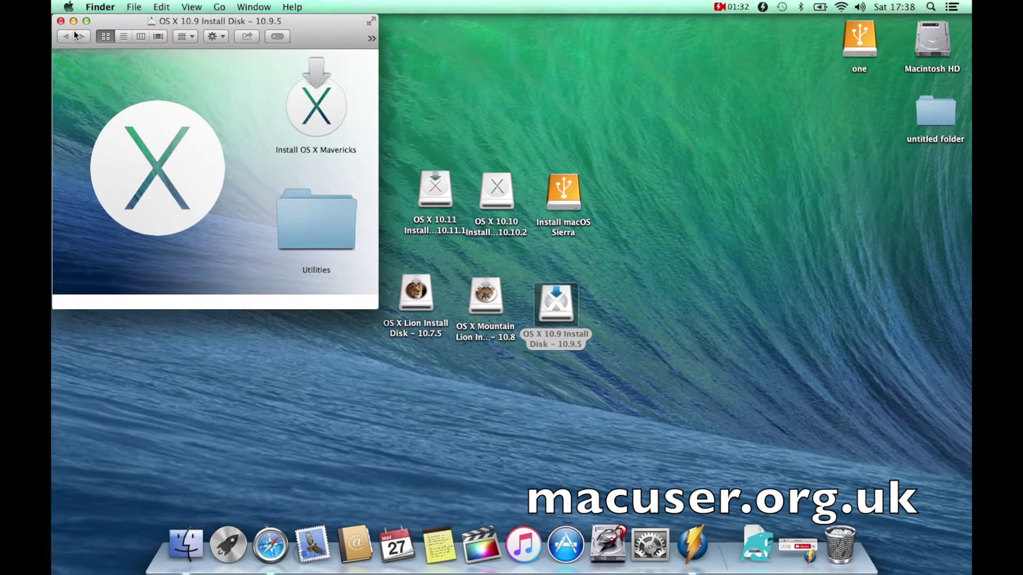
{"action": "left_click", "coordinate": [61, 21]}
{"action": "left_click", "coordinate": [787, 193]}
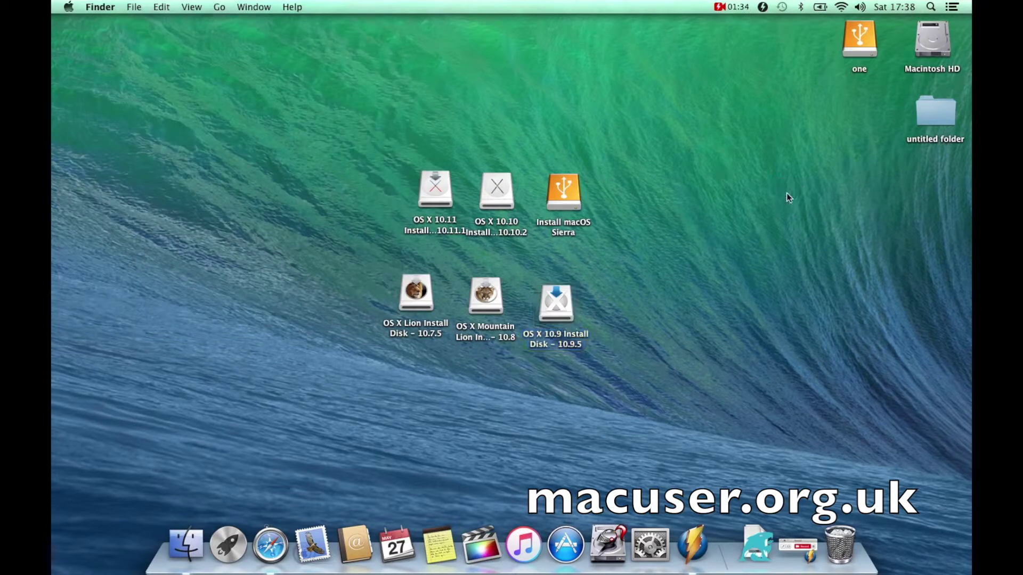
{"action": "left_click", "coordinate": [931, 6]}
{"action": "type", "text": "disk"}
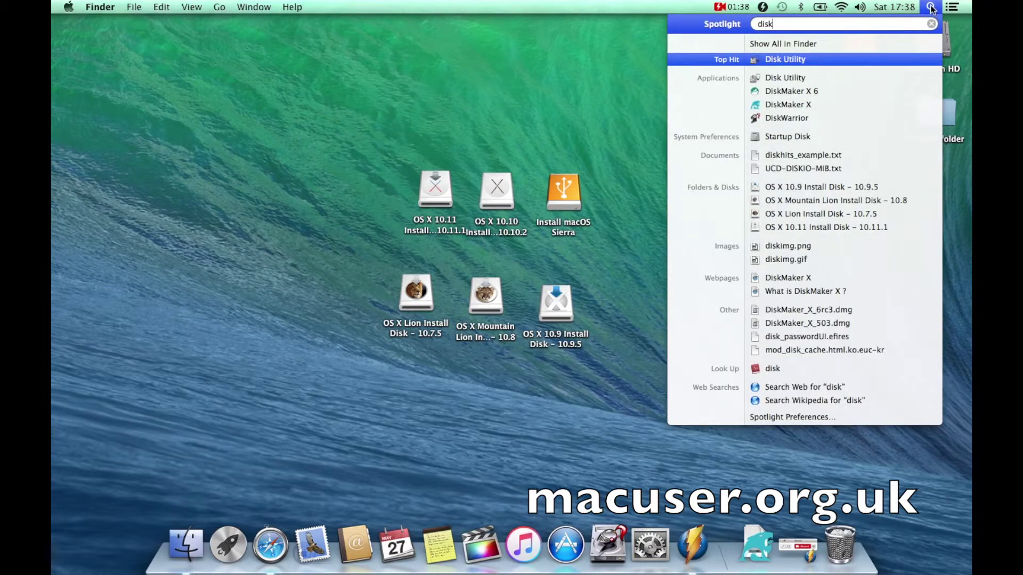
{"action": "key", "text": "Return"}
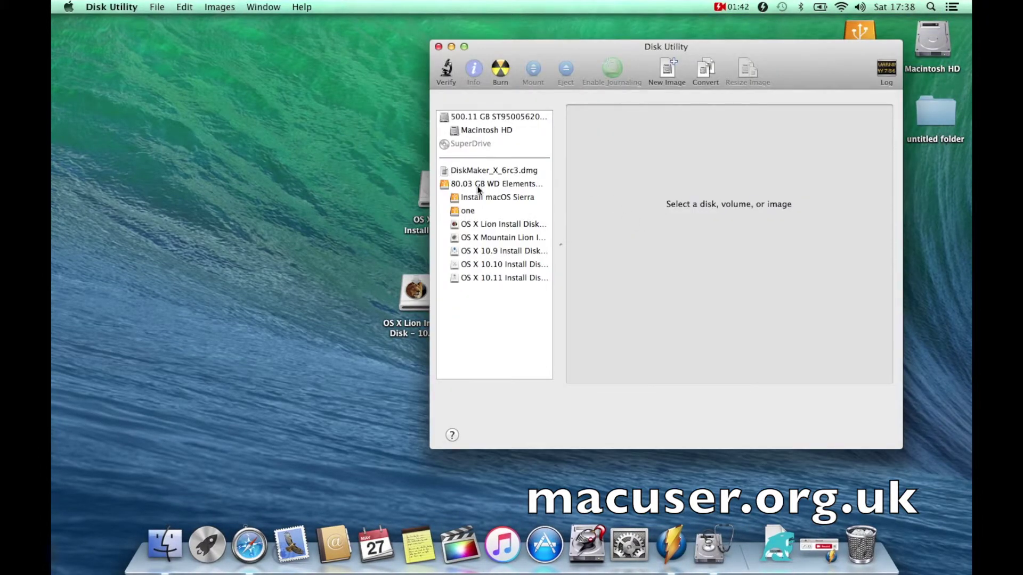
{"action": "left_click", "coordinate": [479, 187]}
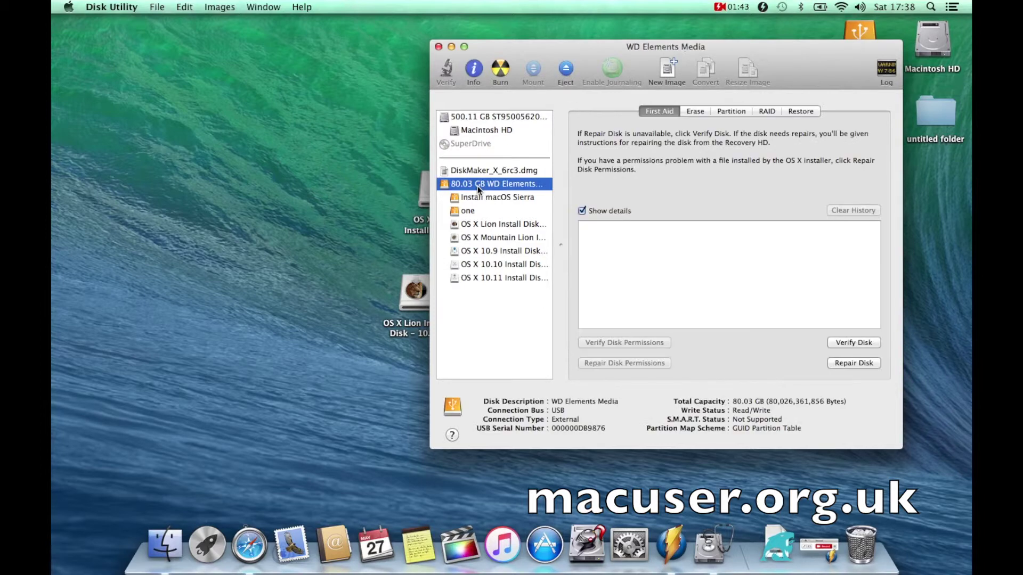
{"action": "left_click", "coordinate": [731, 111]}
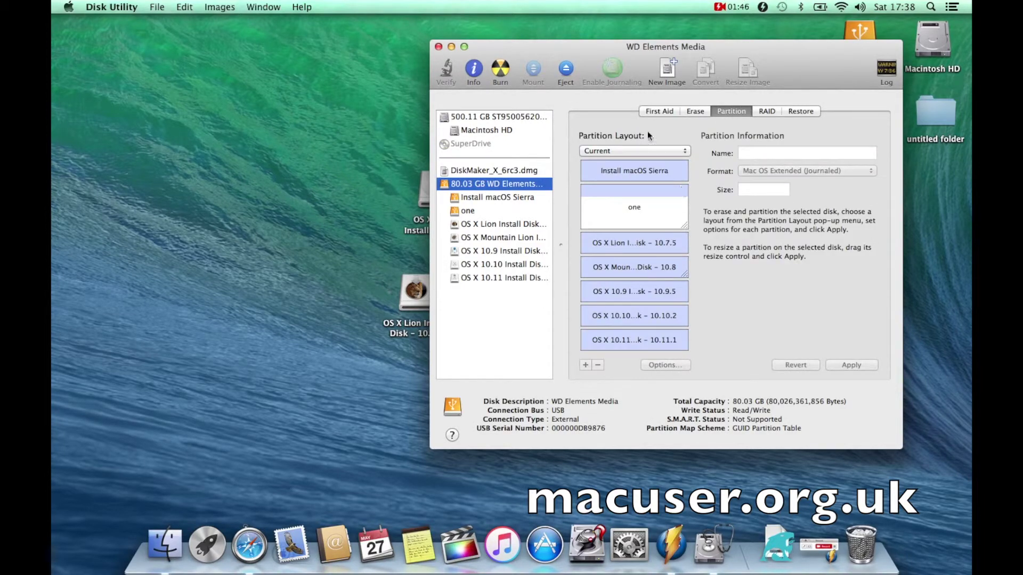
{"action": "left_click", "coordinate": [617, 170]}
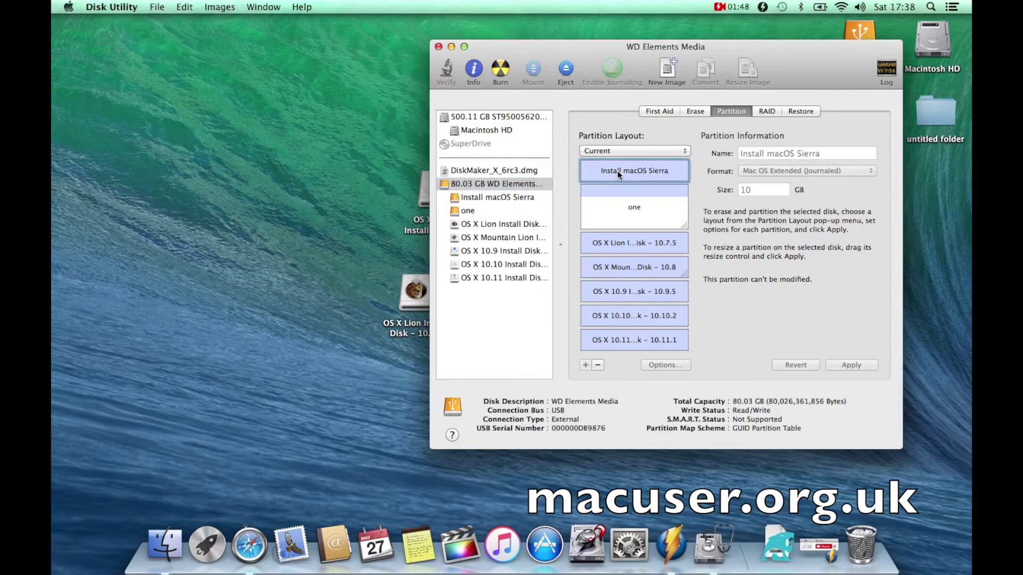
{"action": "left_click", "coordinate": [647, 238]}
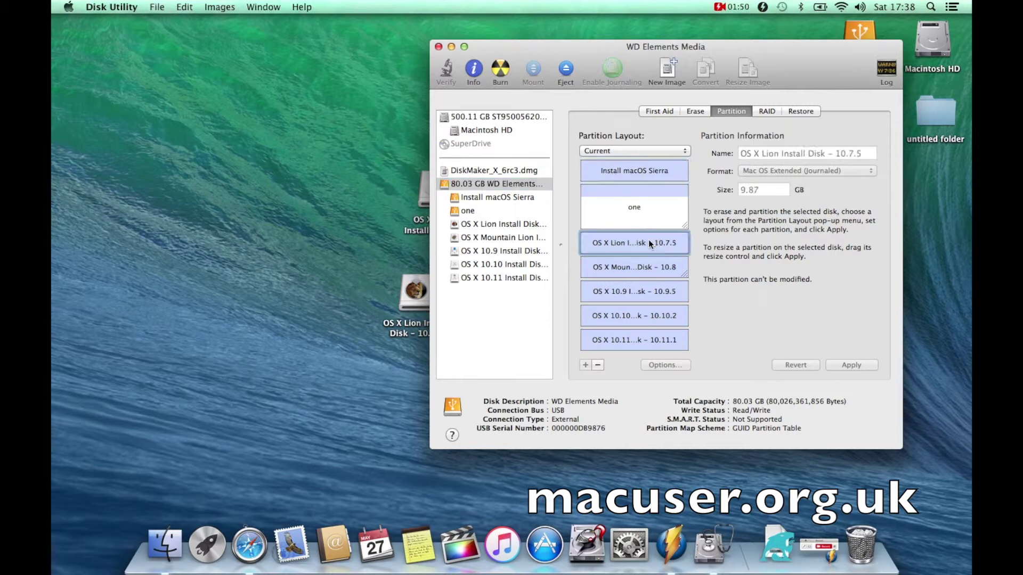
{"action": "left_click", "coordinate": [643, 266]}
{"action": "left_click", "coordinate": [651, 295]}
{"action": "left_click", "coordinate": [651, 318]}
{"action": "left_click", "coordinate": [651, 340]}
{"action": "left_click", "coordinate": [641, 209]}
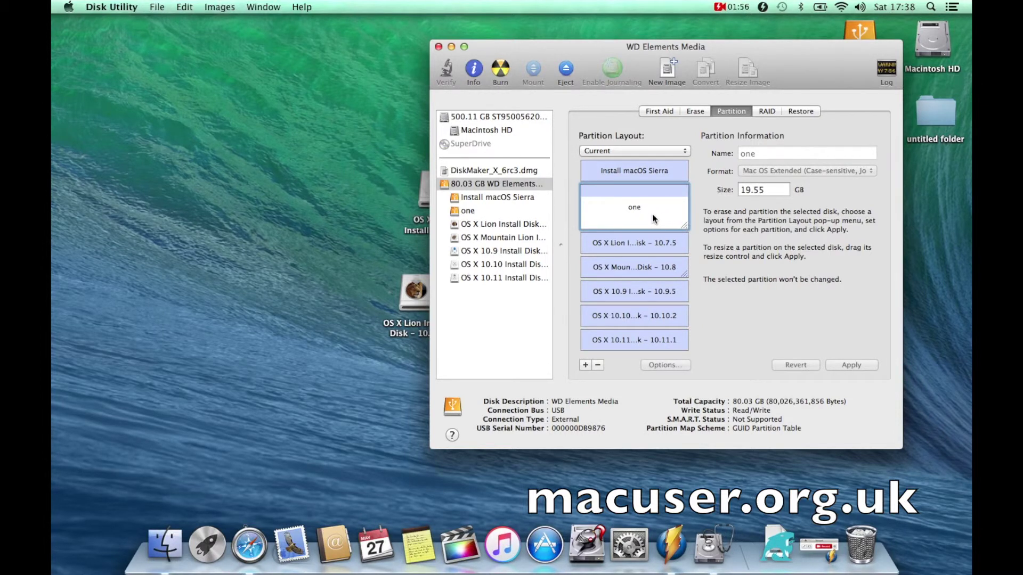
{"action": "left_click", "coordinate": [775, 191]}
{"action": "left_click_drag", "start_coordinate": [783, 190], "coordinate": [720, 195]}
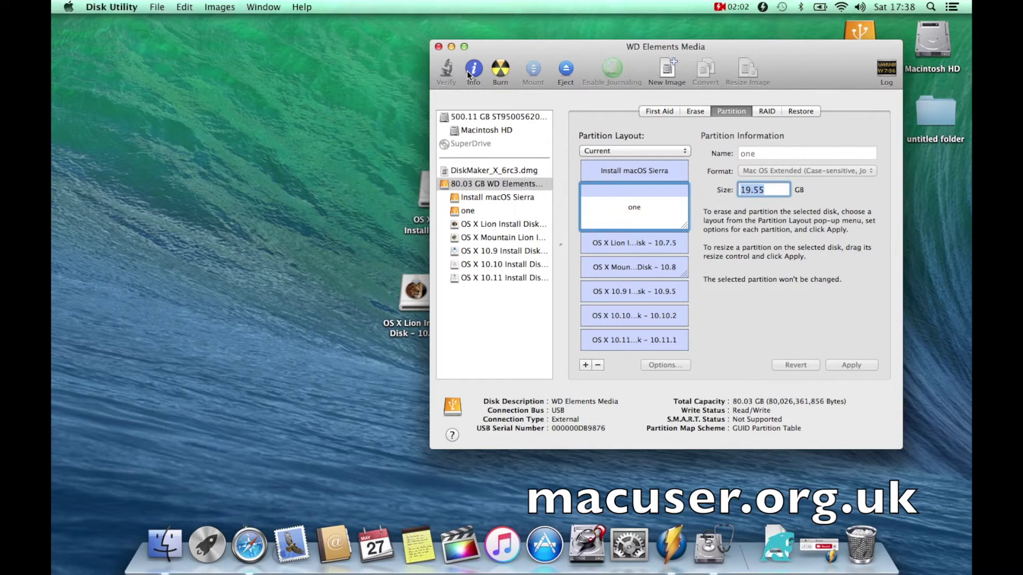
{"action": "left_click", "coordinate": [437, 47]}
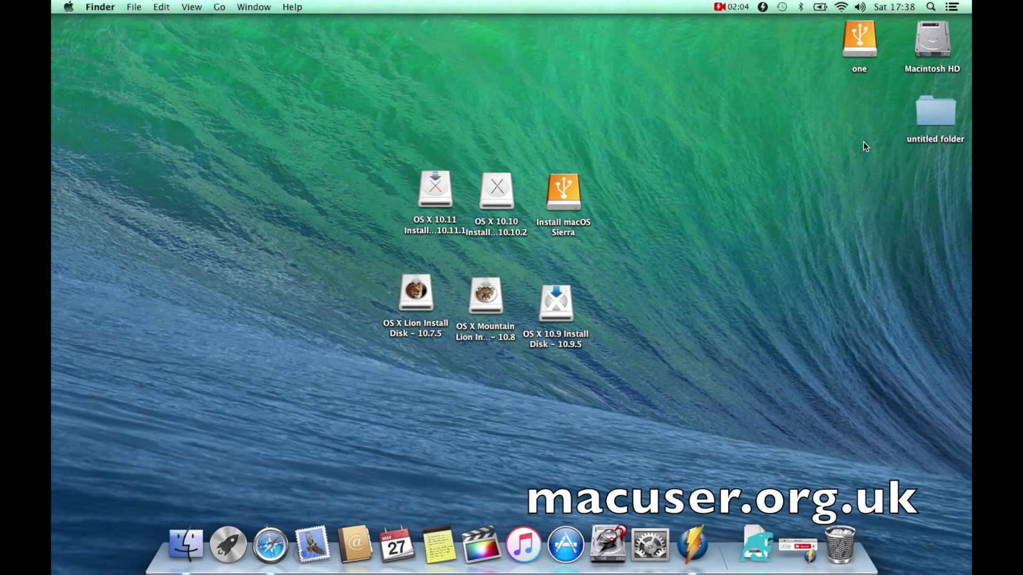